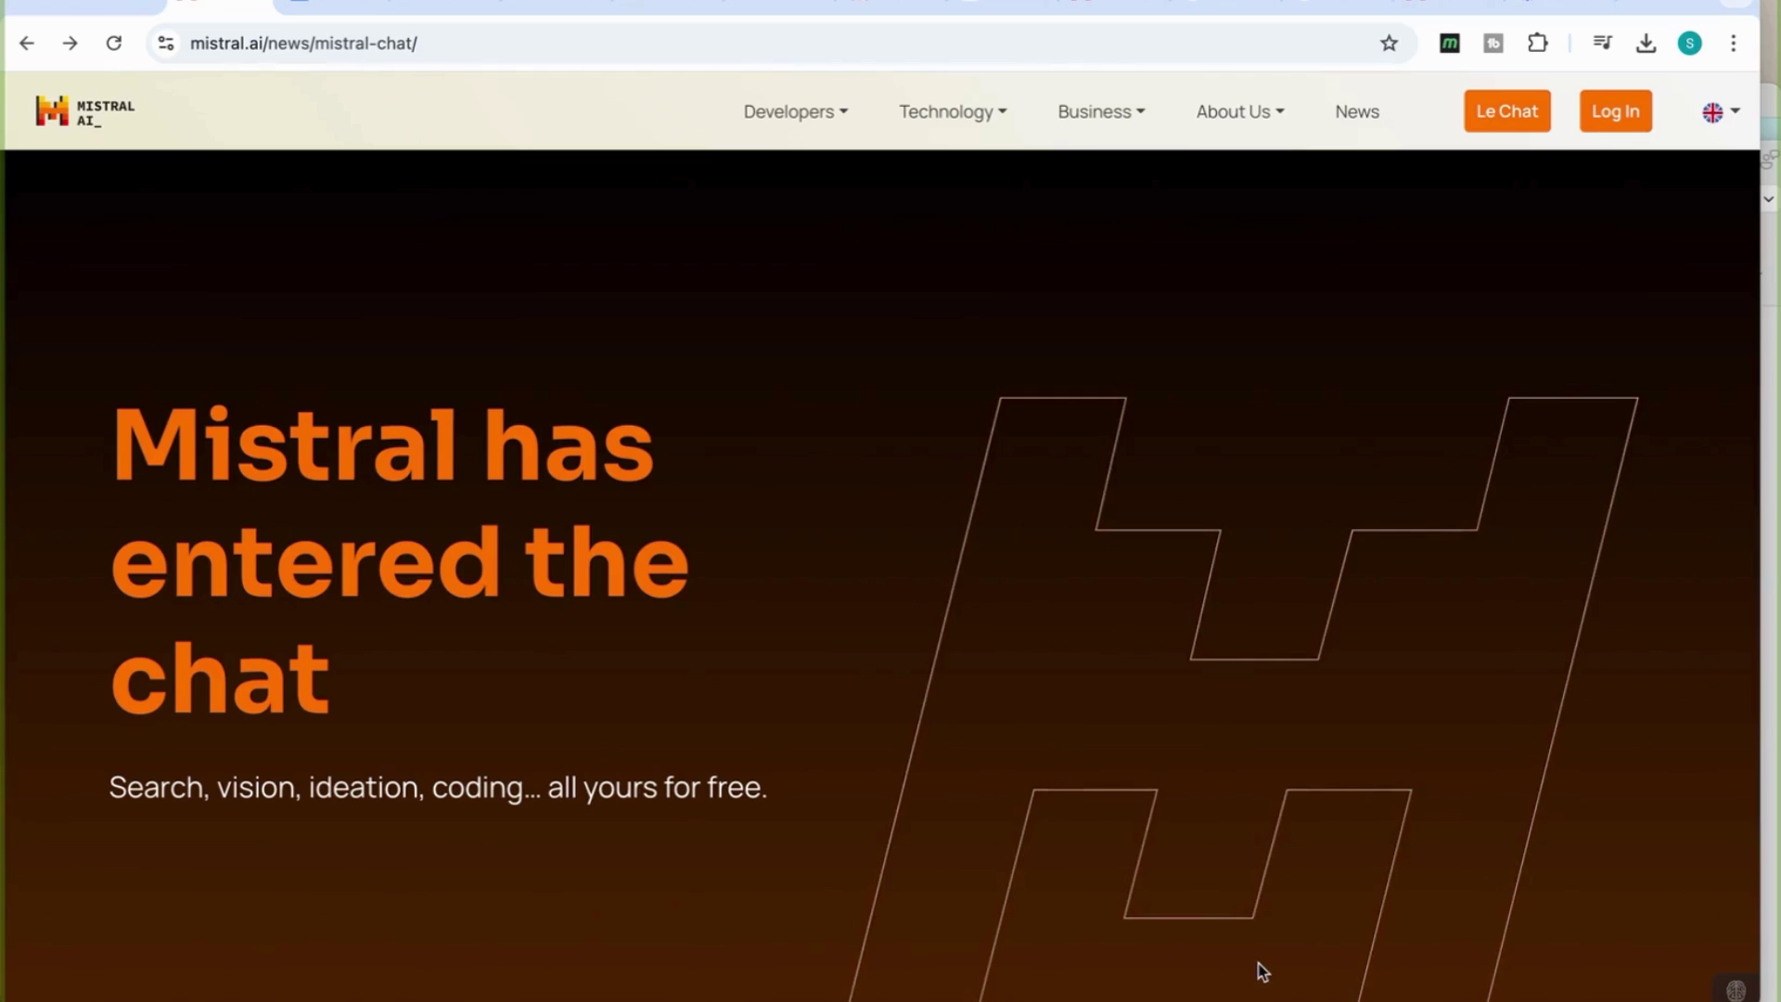
- Review the What's New summary and the assistant comparison table on Mistral's announcement page, and open Le Chat
scroll(1202, 820, "down", 10)
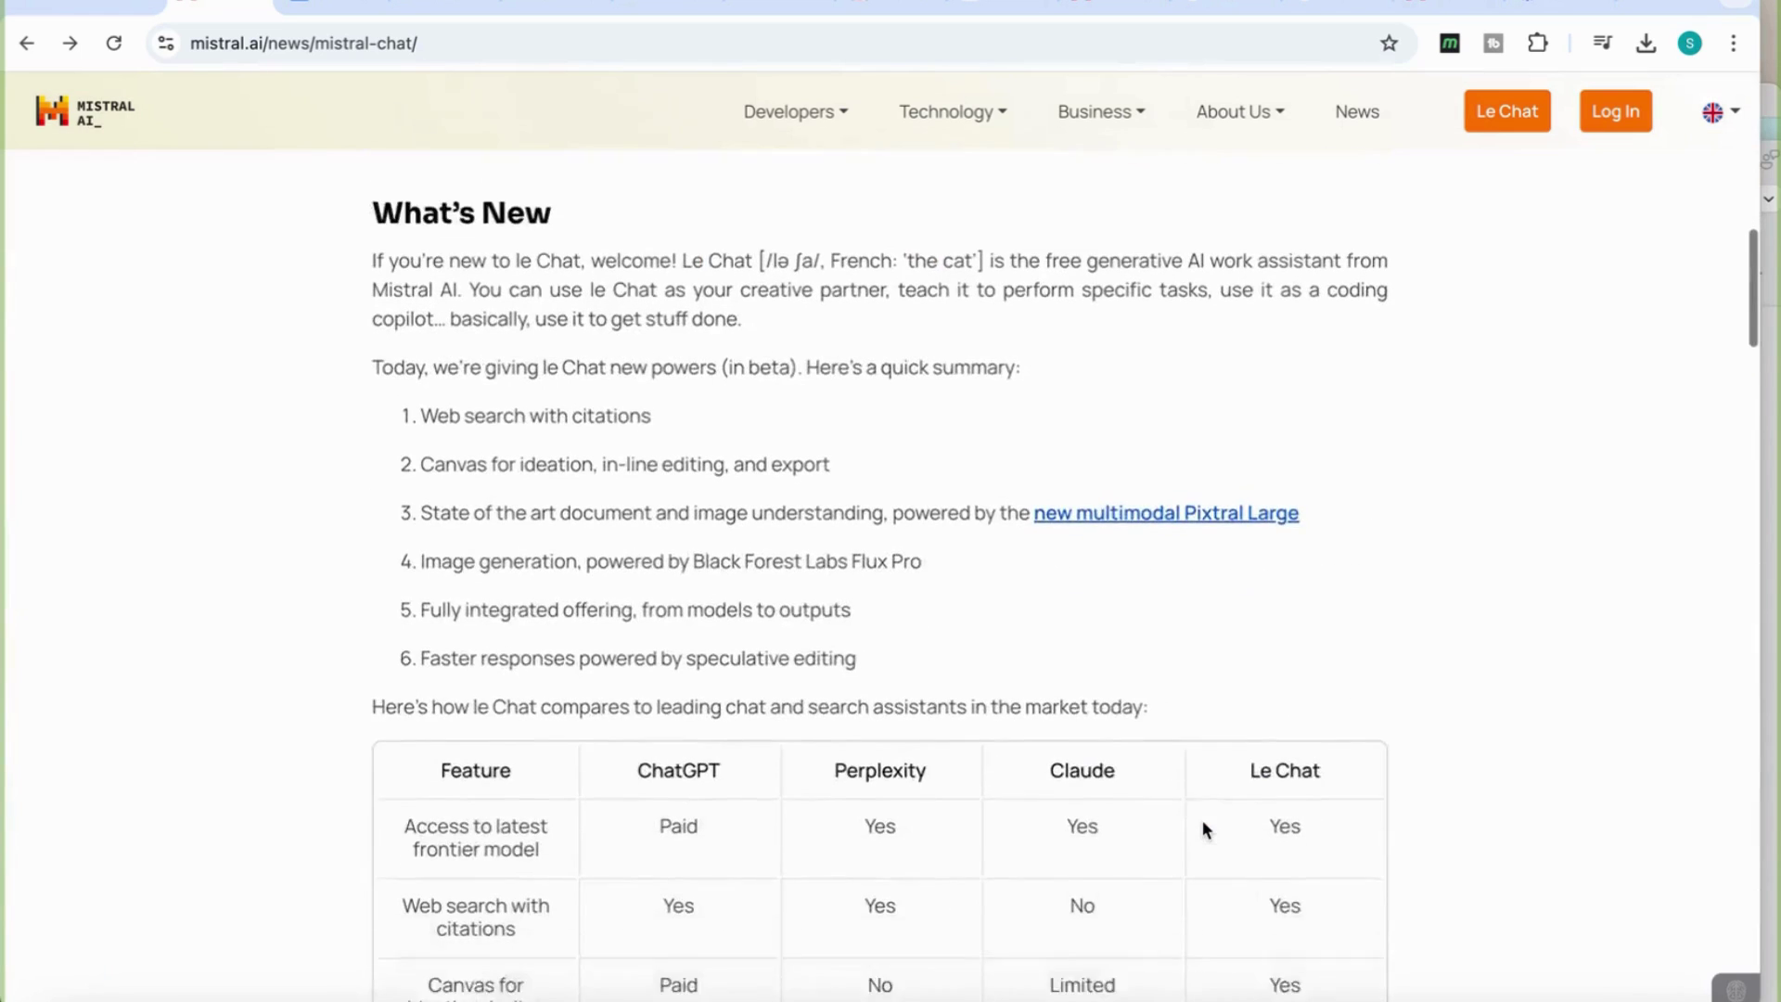
scroll(1202, 820, "down", 3)
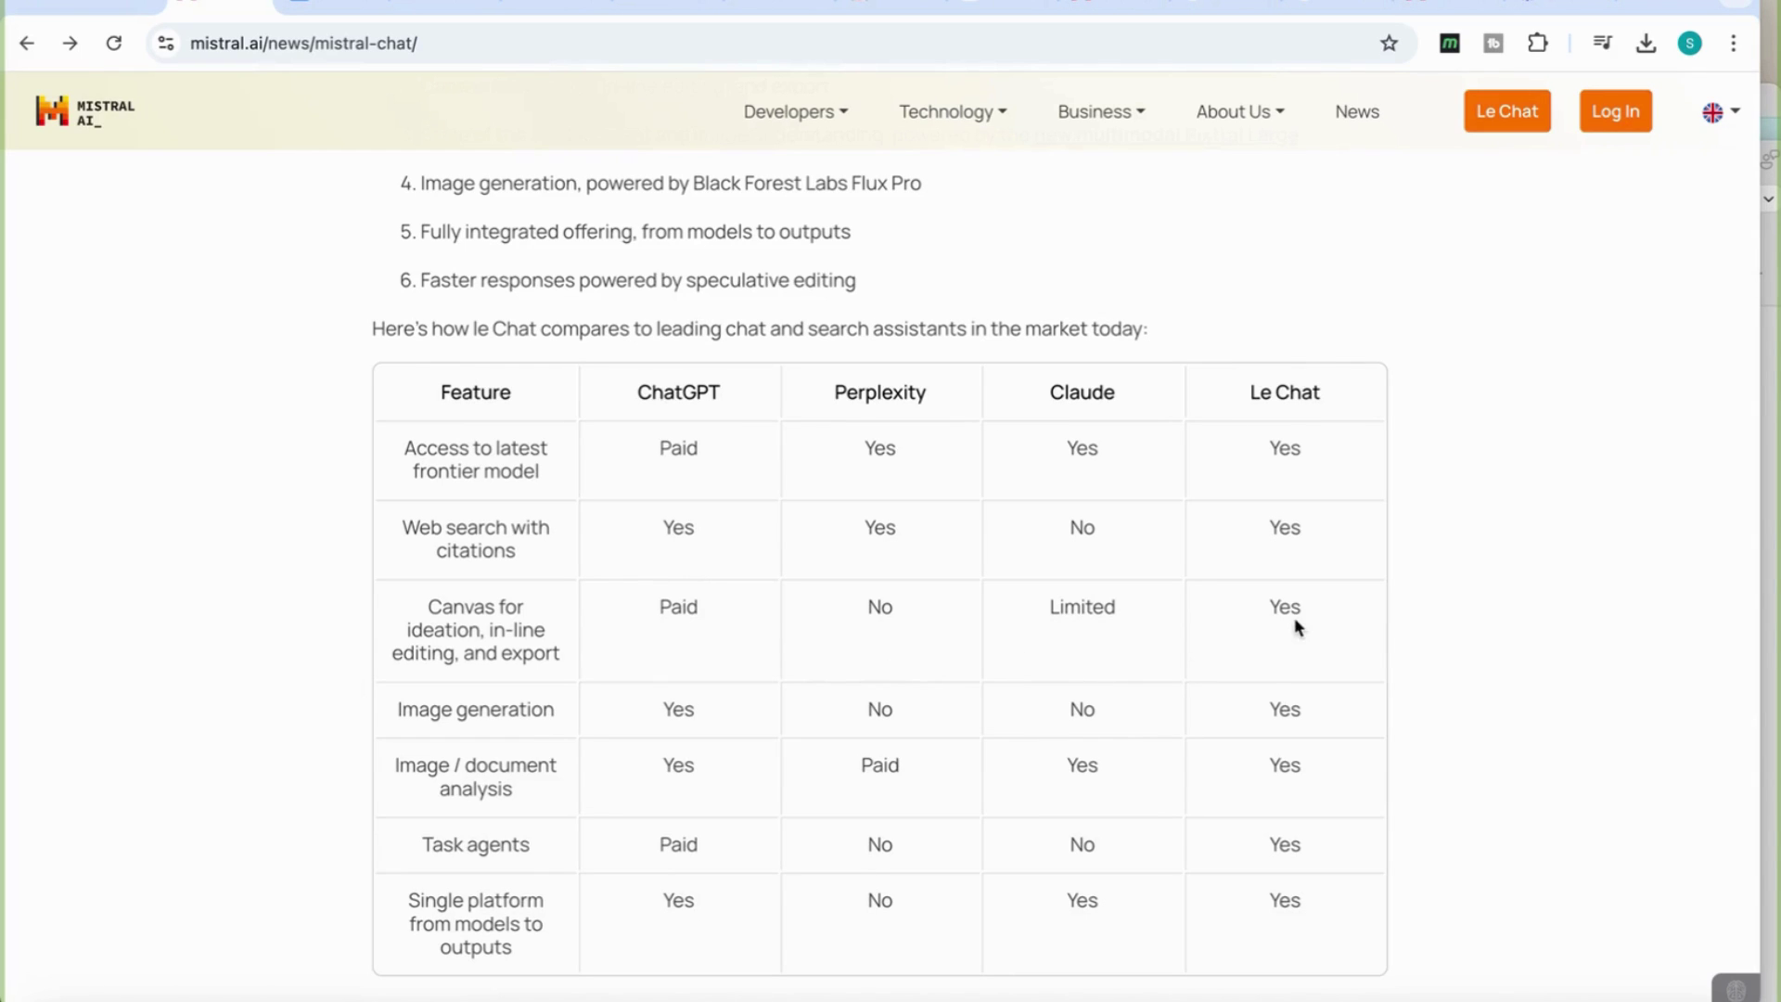
scroll(728, 636, "down", 2)
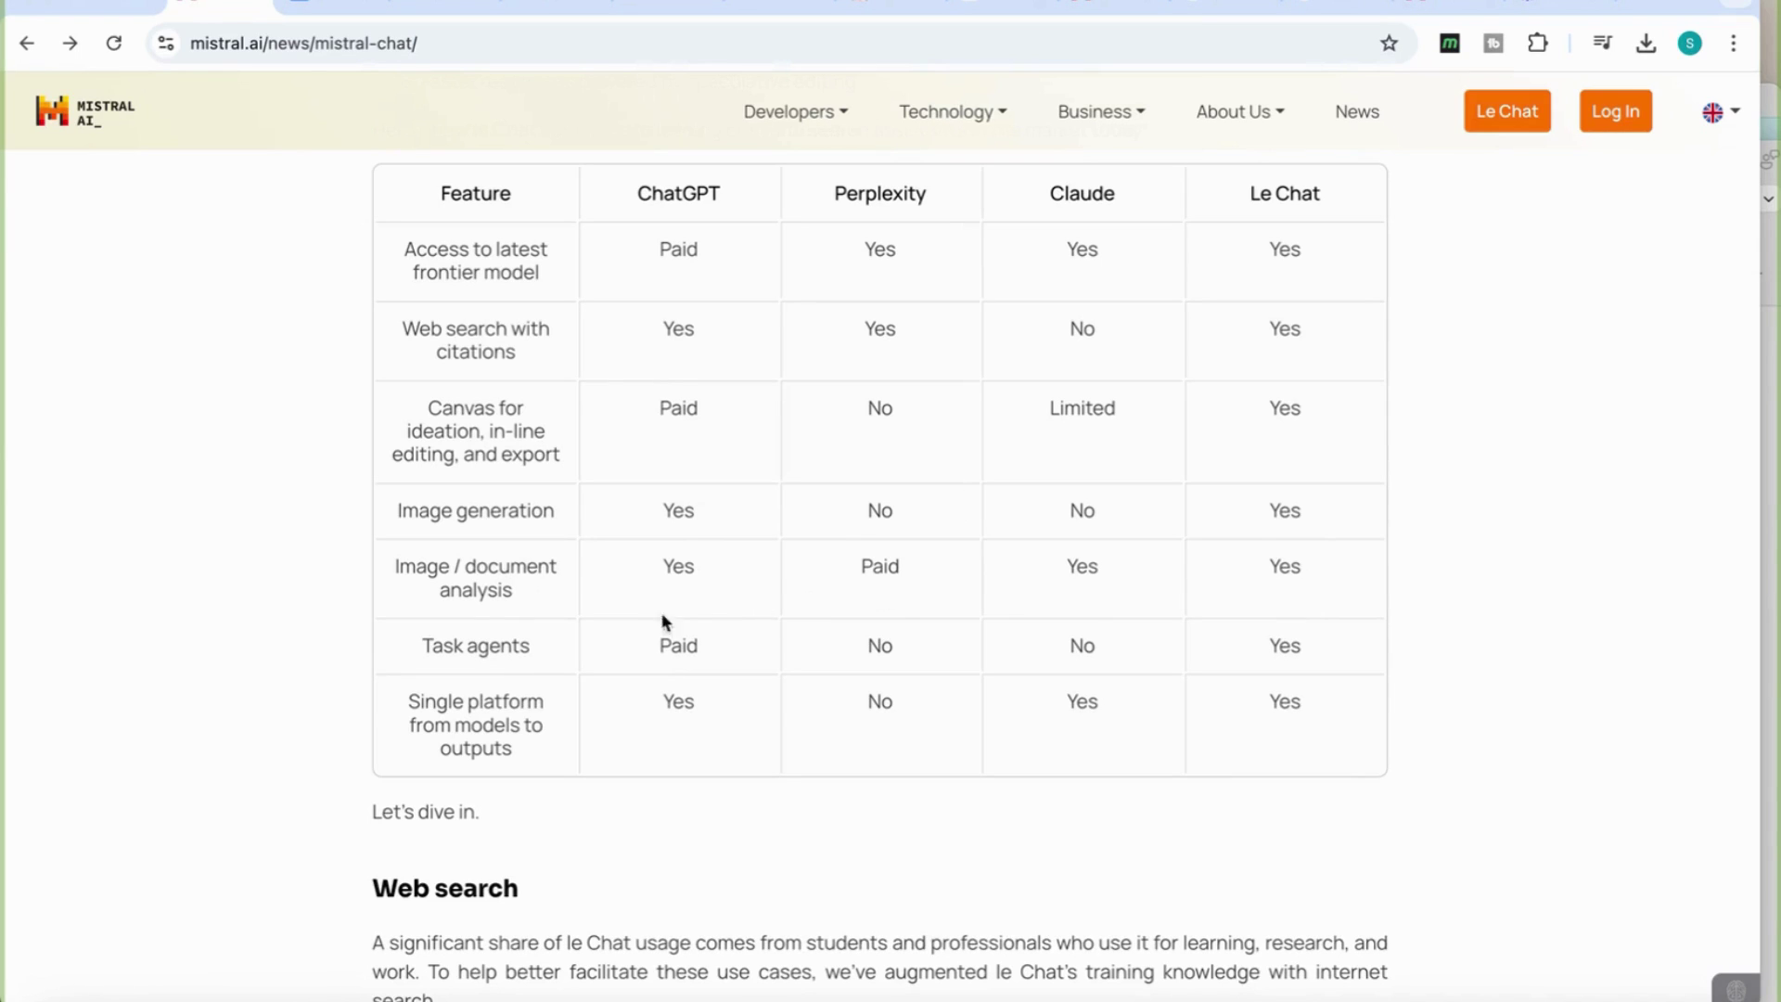
scroll(664, 621, "up", 5)
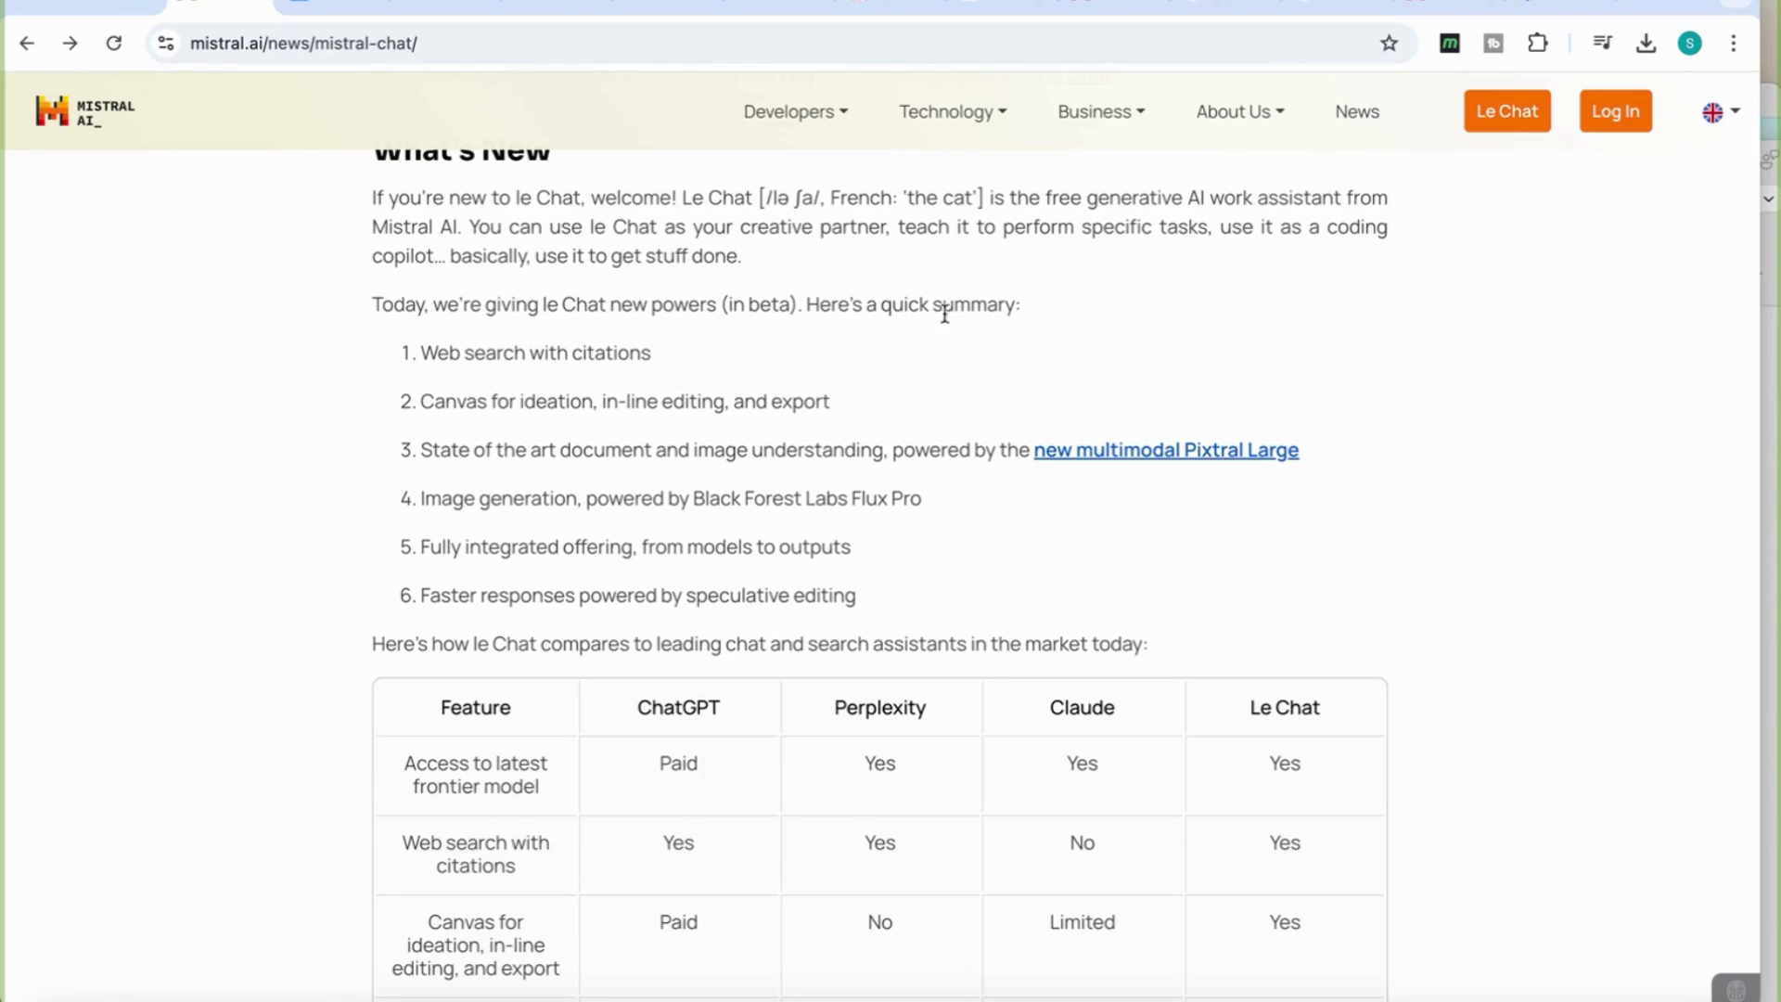
left_click(1508, 122)
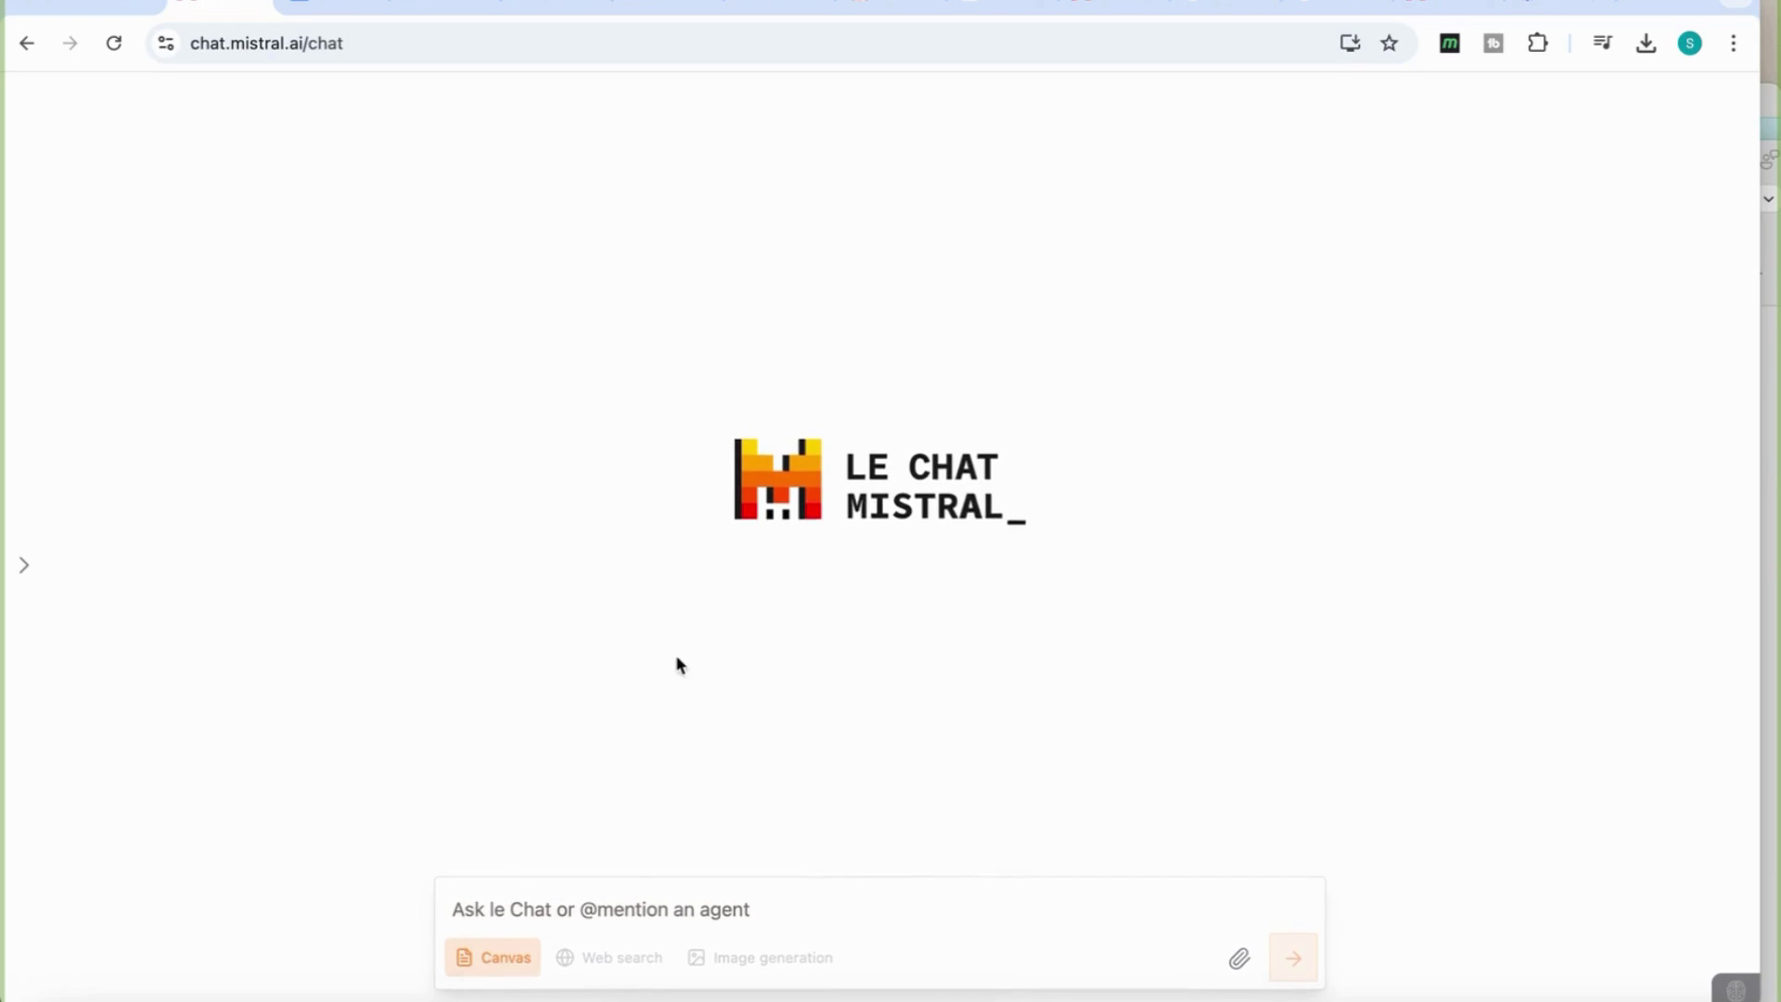
left_click(498, 969)
left_click(497, 970)
left_click(594, 970)
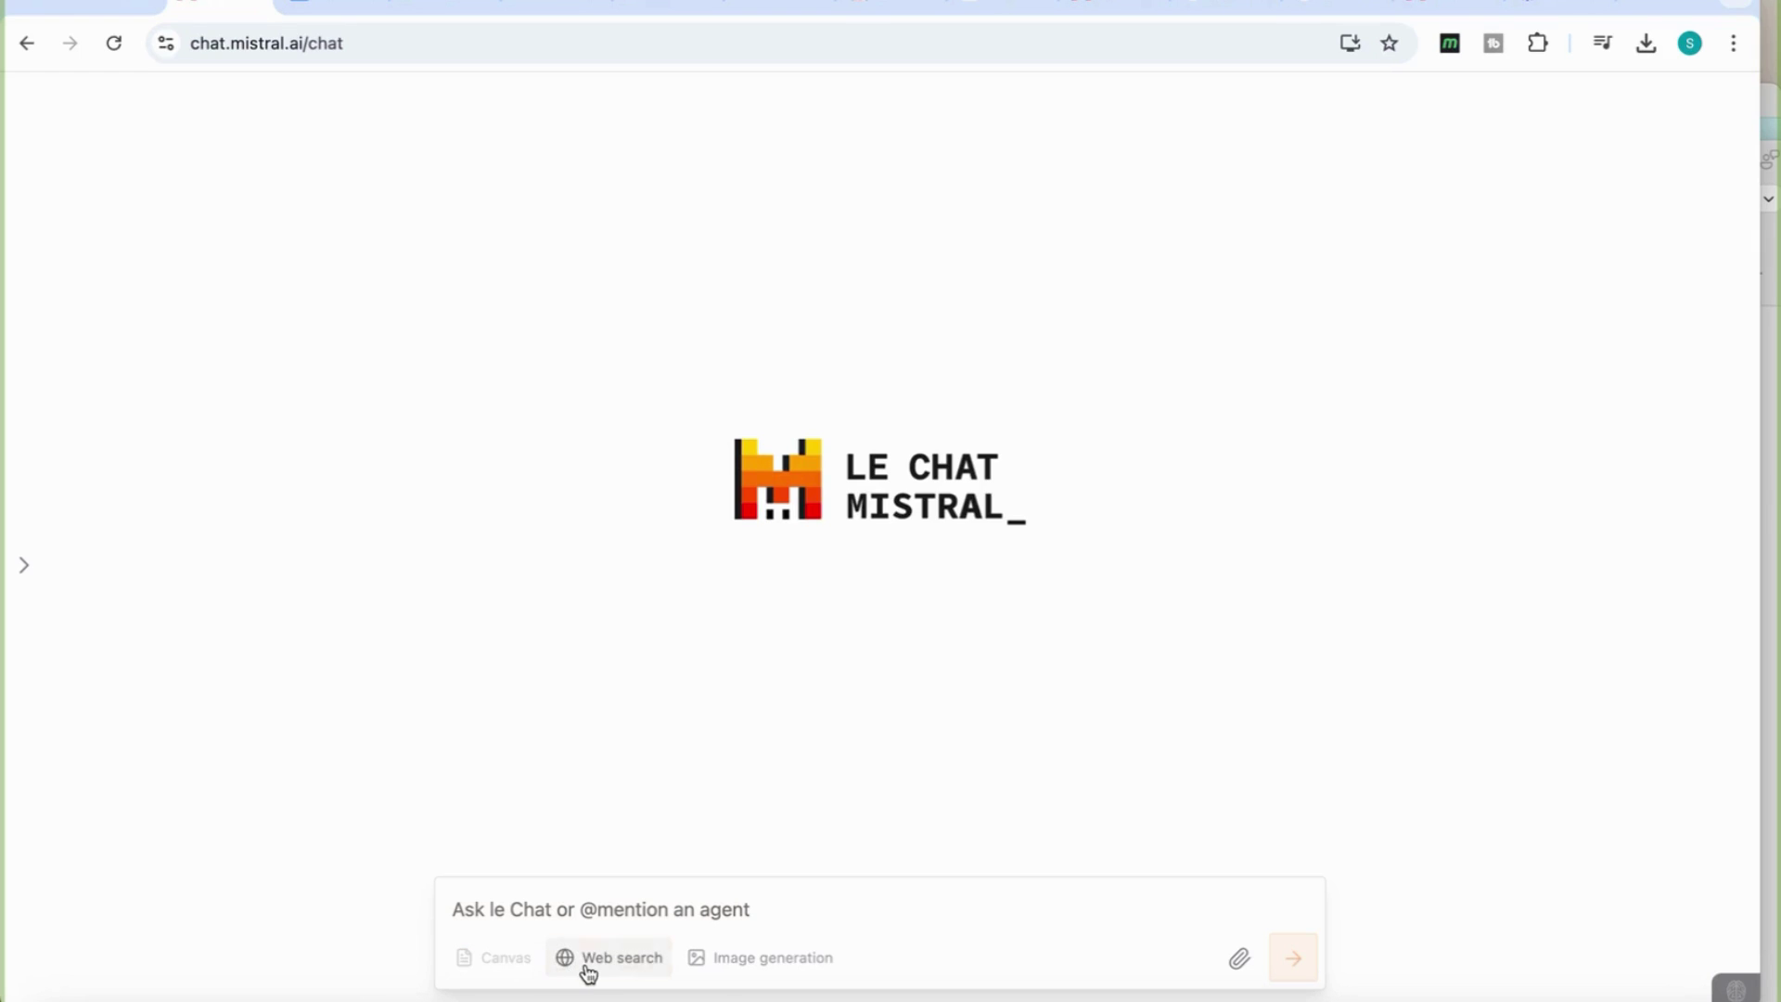
left_click(588, 970)
left_click(754, 965)
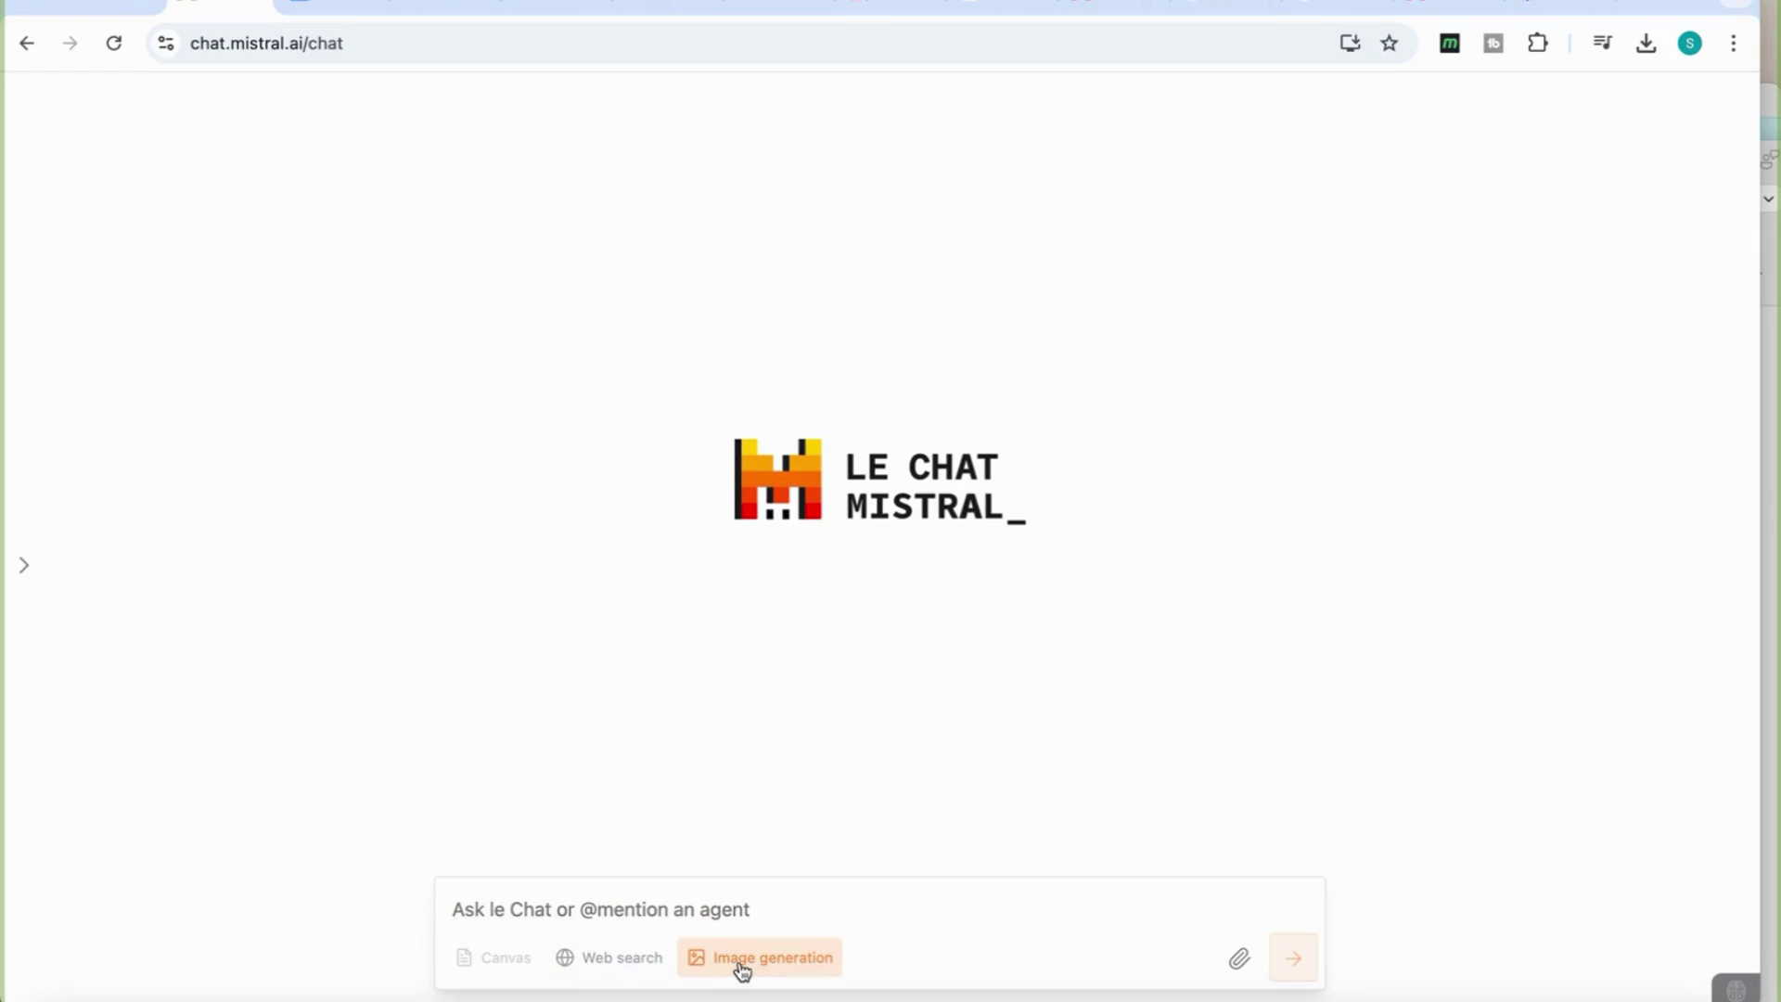
left_click(743, 971)
left_click(743, 971)
left_click(743, 971)
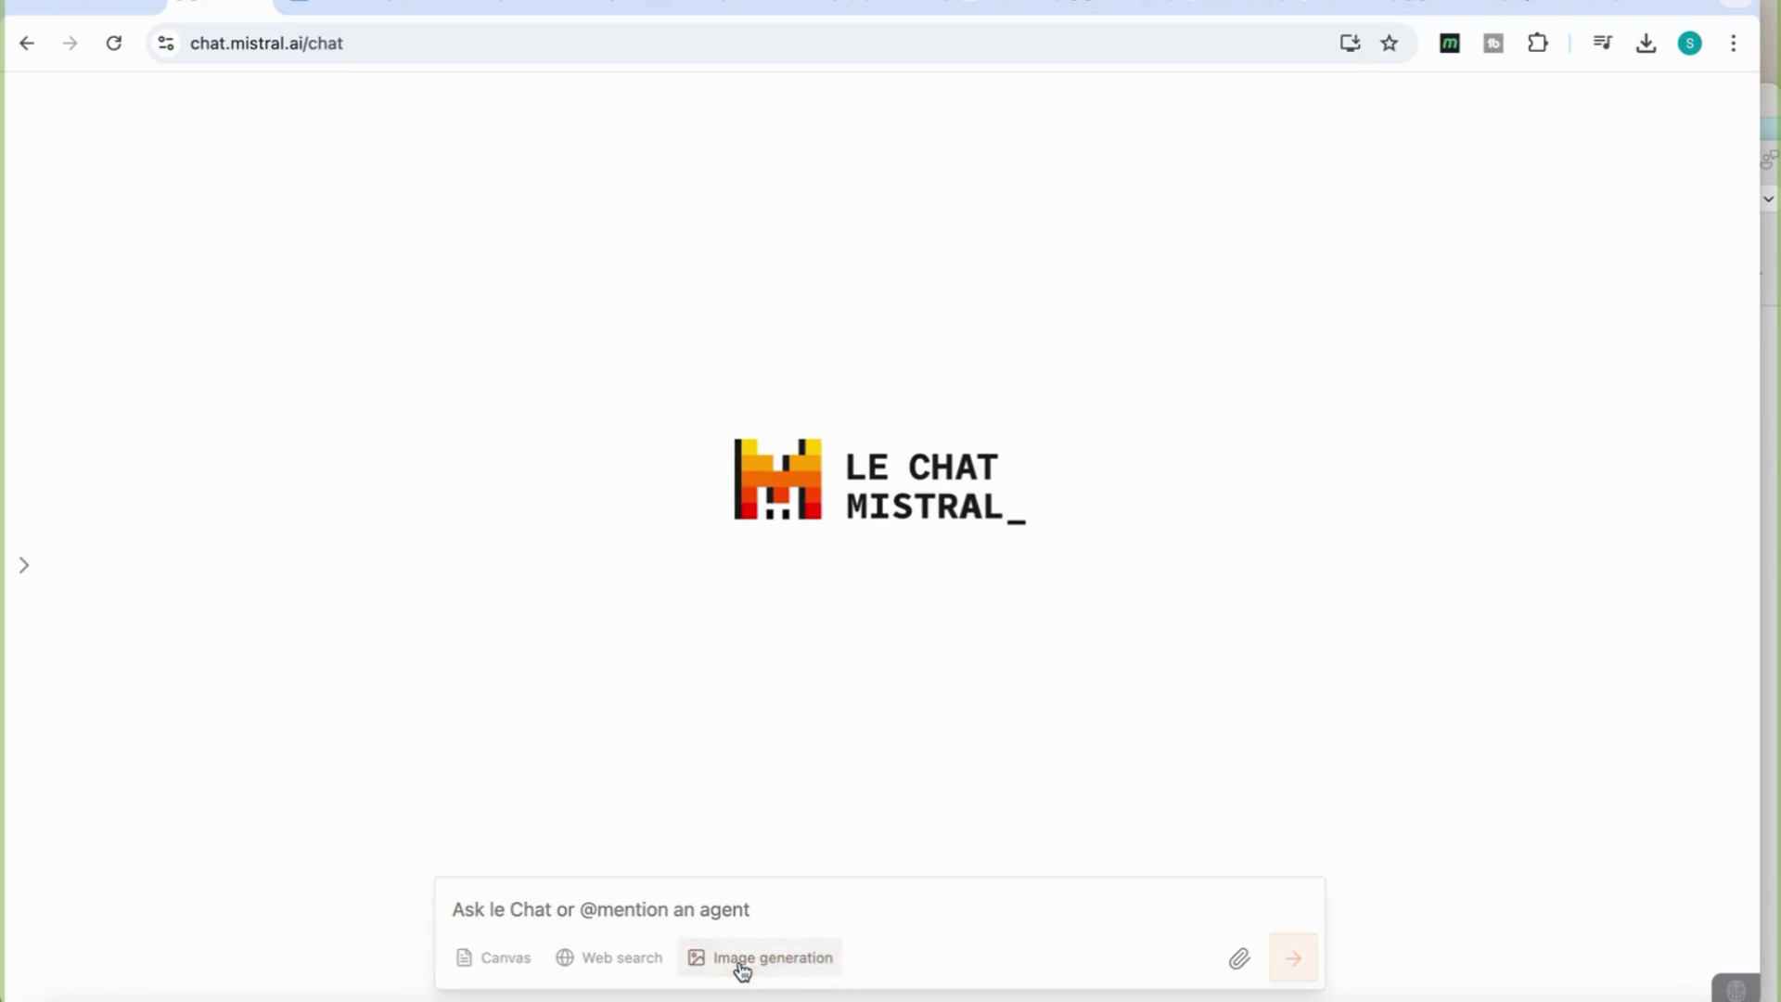
- Enable Canvas and submit the prompt "write three paragraphs on the impact of AI on employment"
left_click(502, 965)
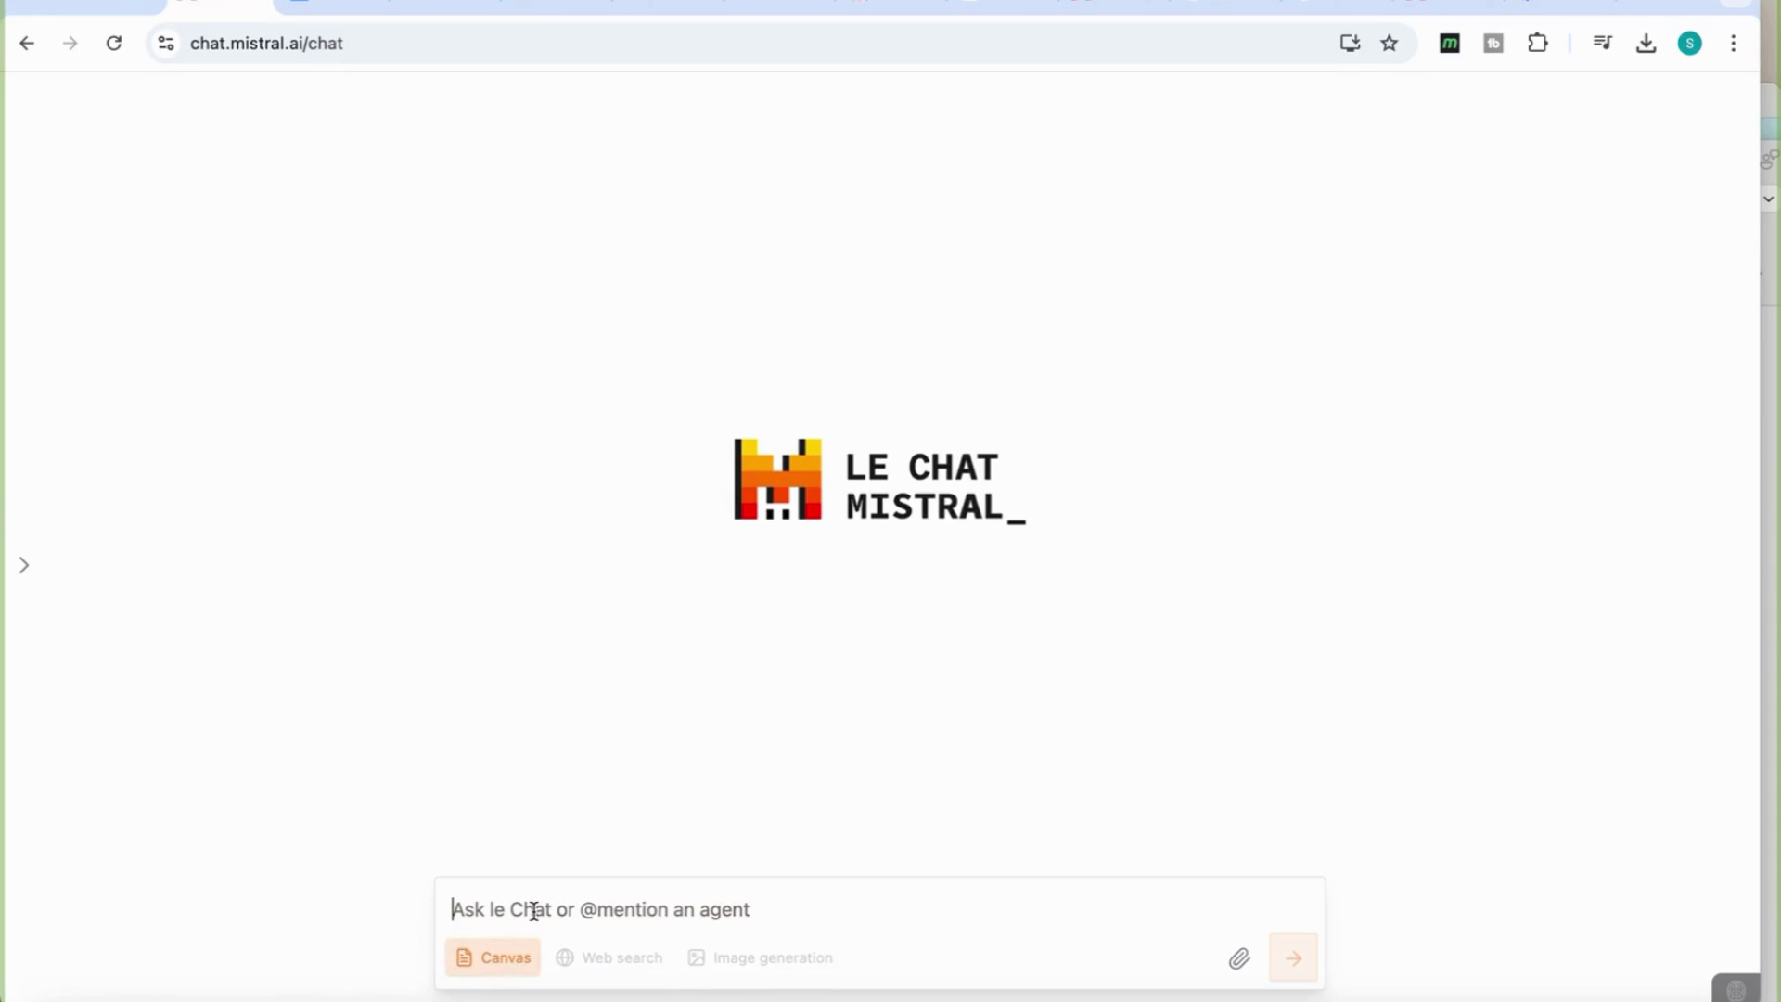
type("write three paragraphs on the impact of AI on employment")
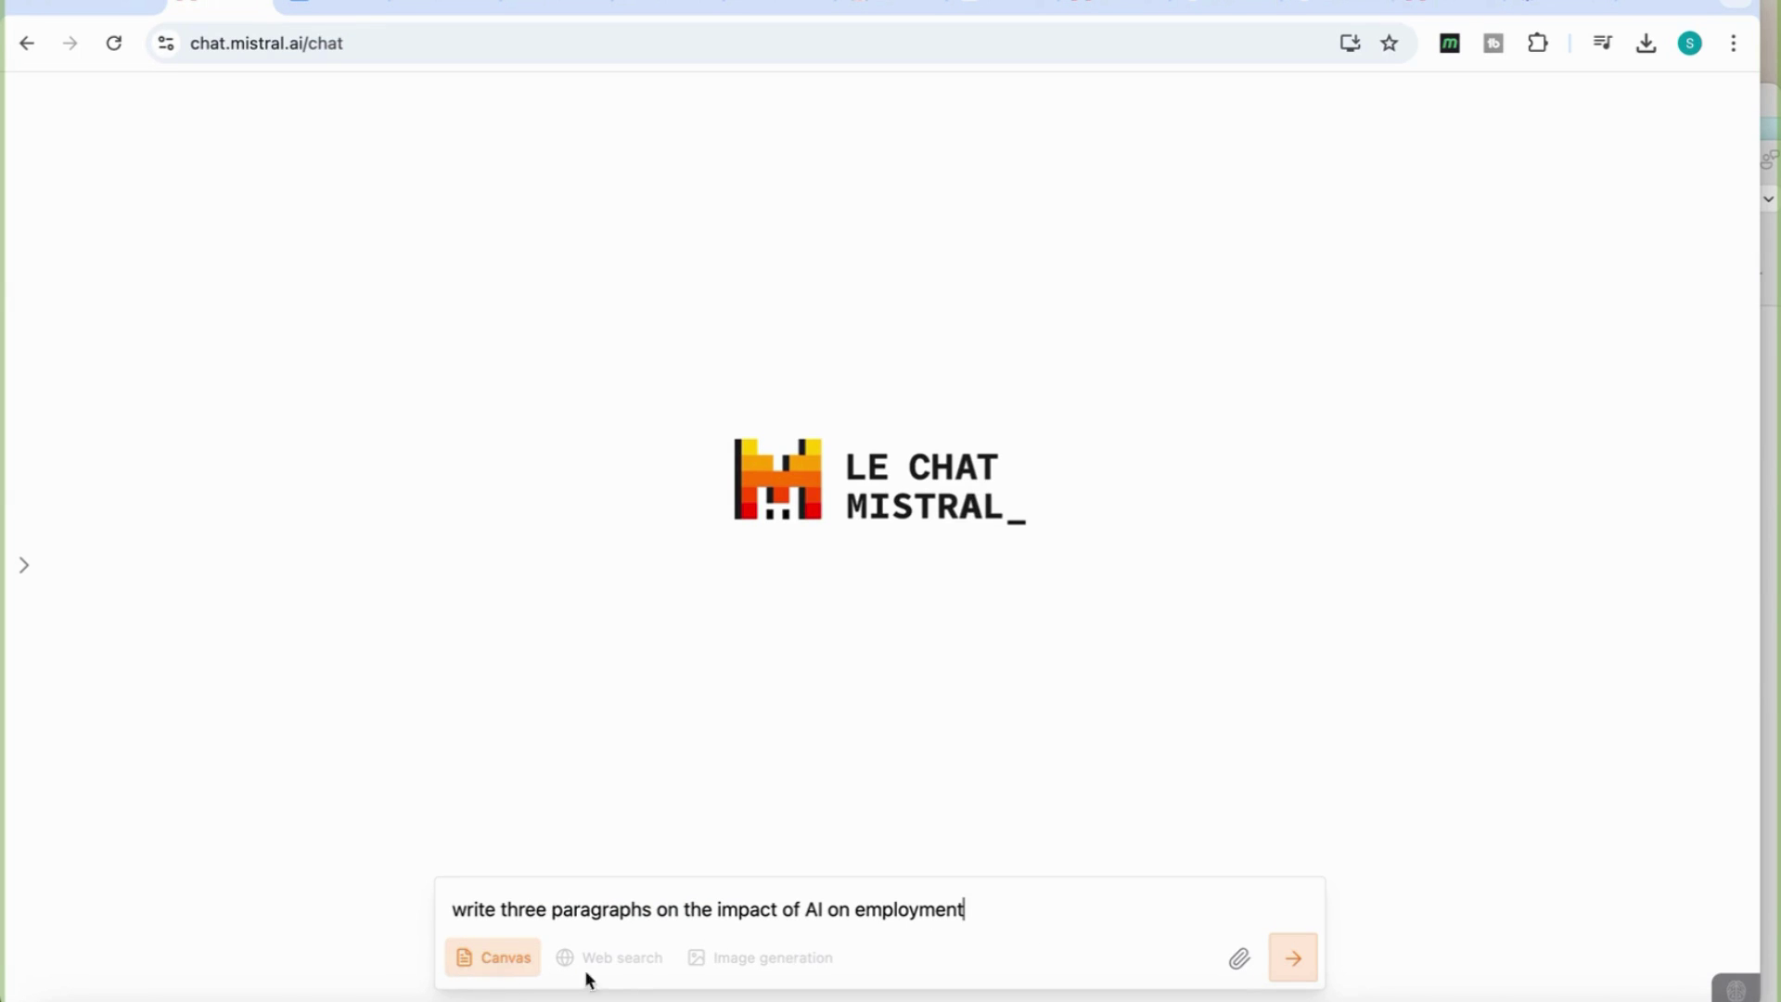
left_click(1294, 959)
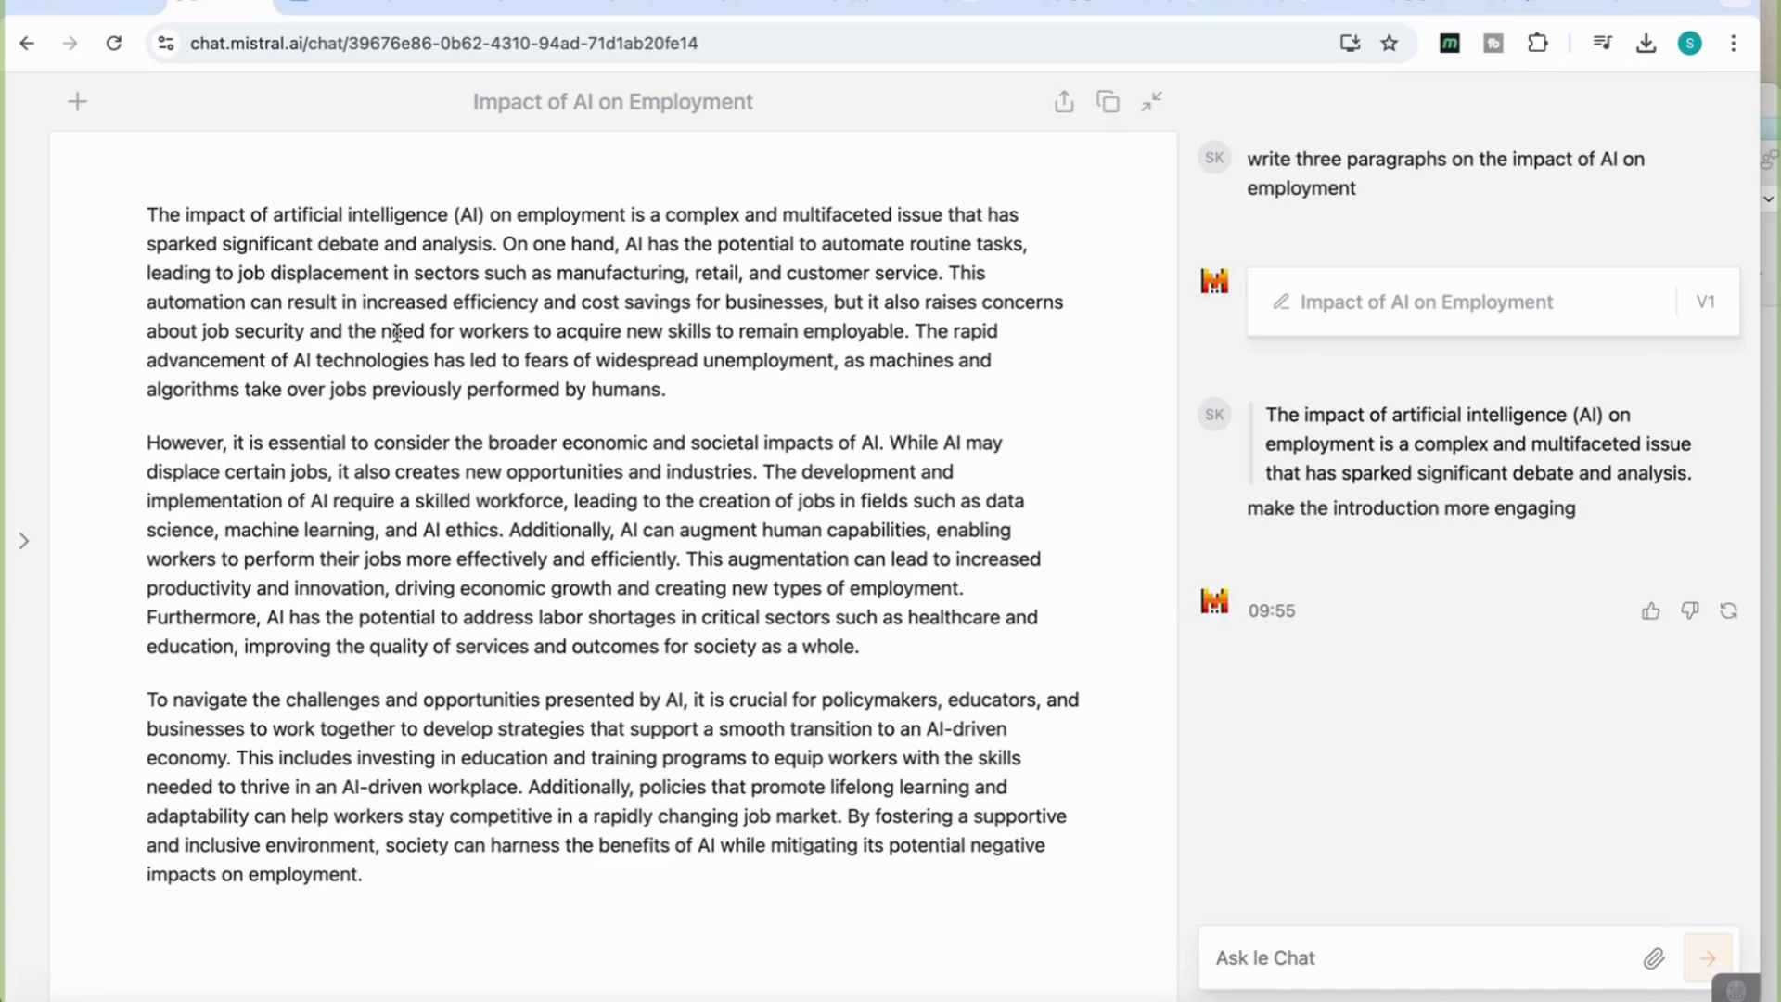
- Ask Le Chat to "add an example" to the first paragraph's passage from "On one hand" to "performed by humans."
left_click_drag(503, 243, 702, 394)
left_click(442, 175)
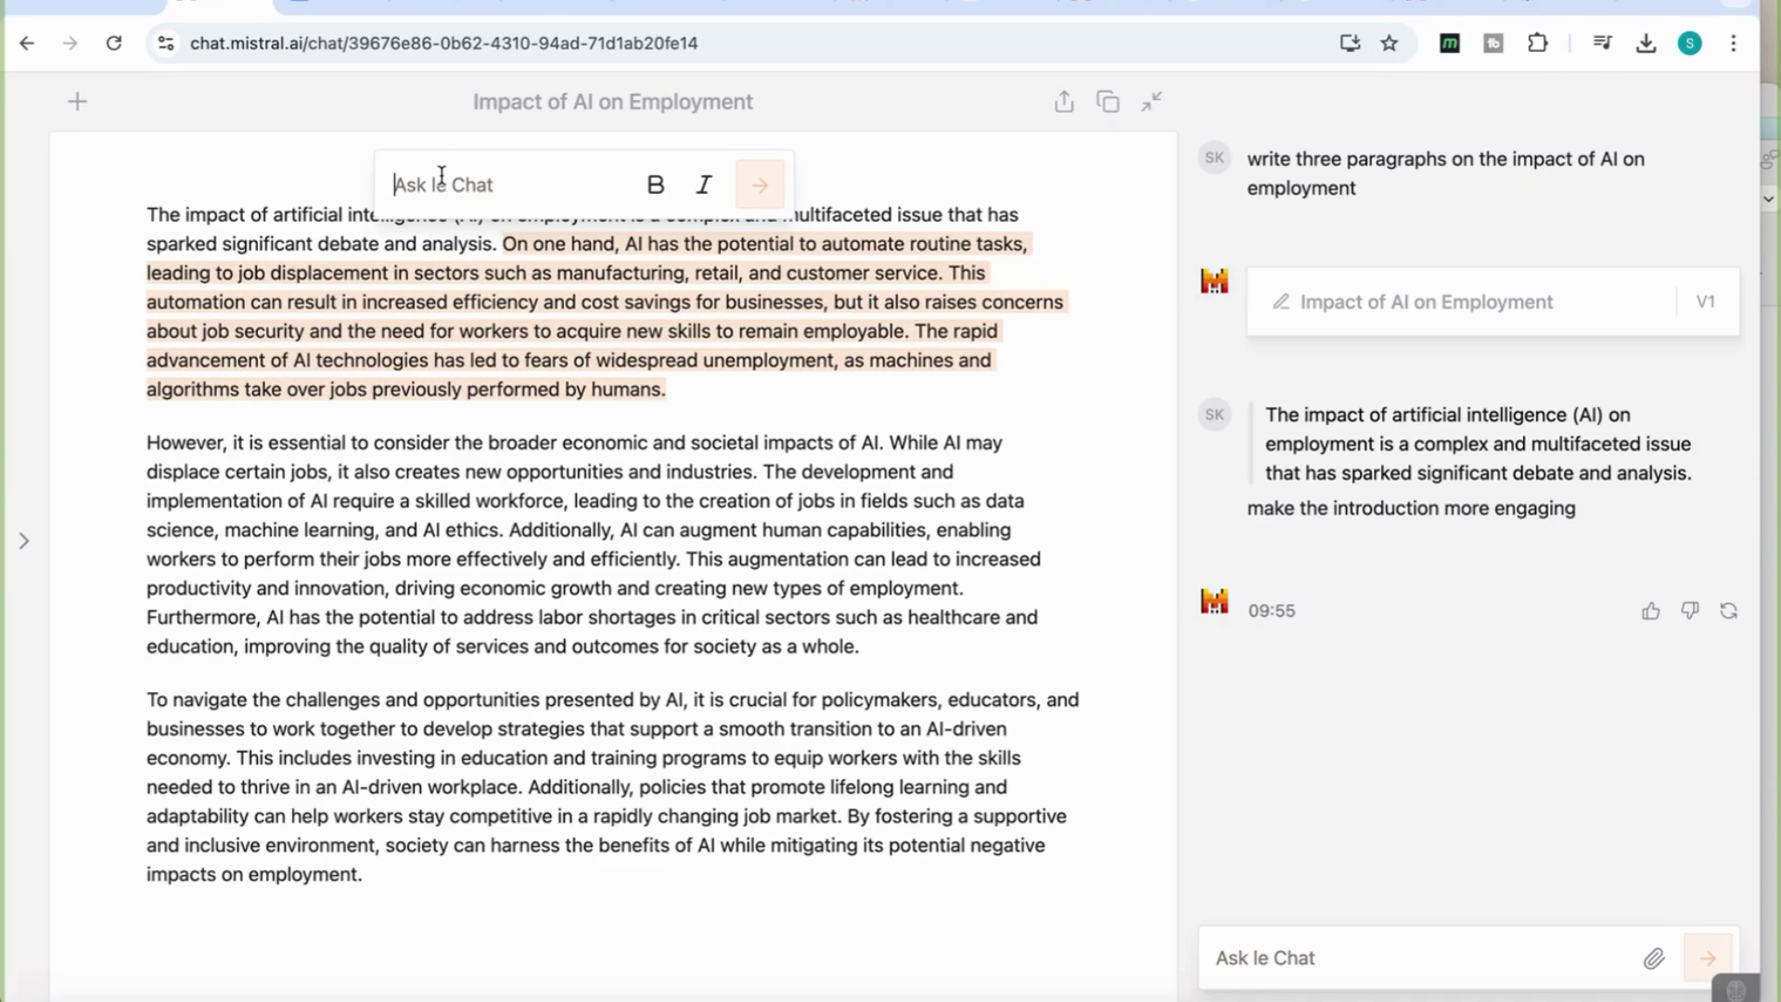
type("add an ex")
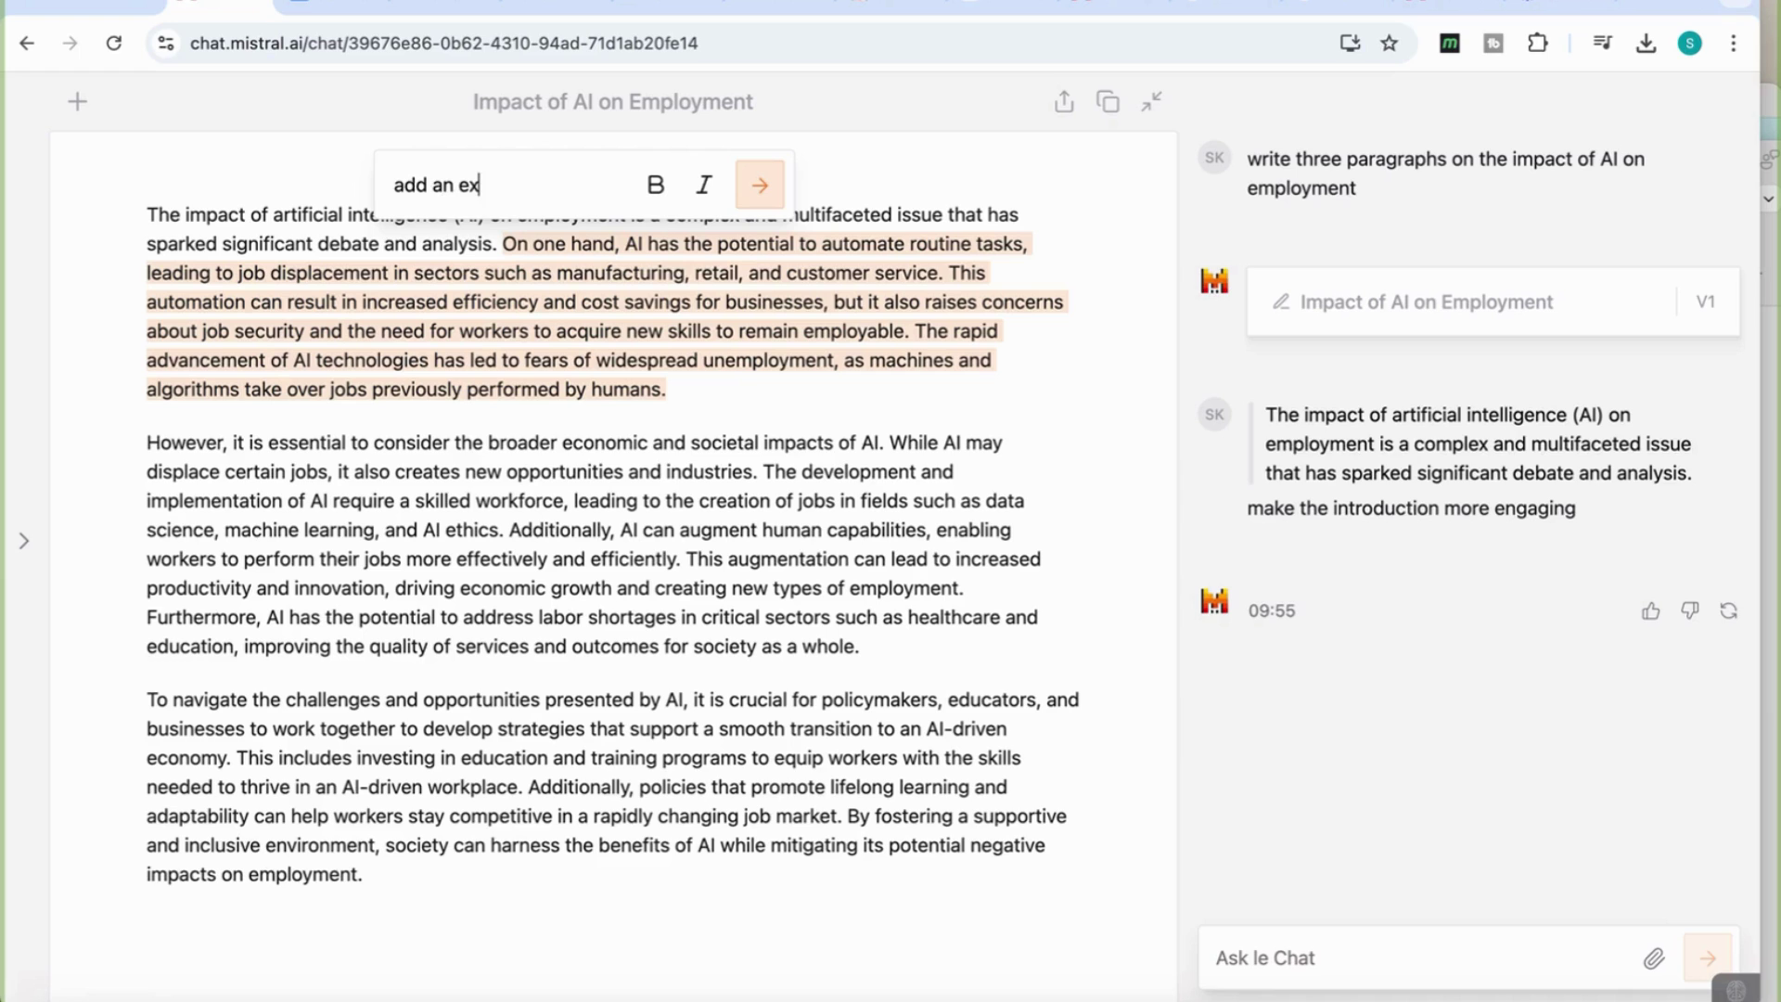
type("ample")
left_click(759, 189)
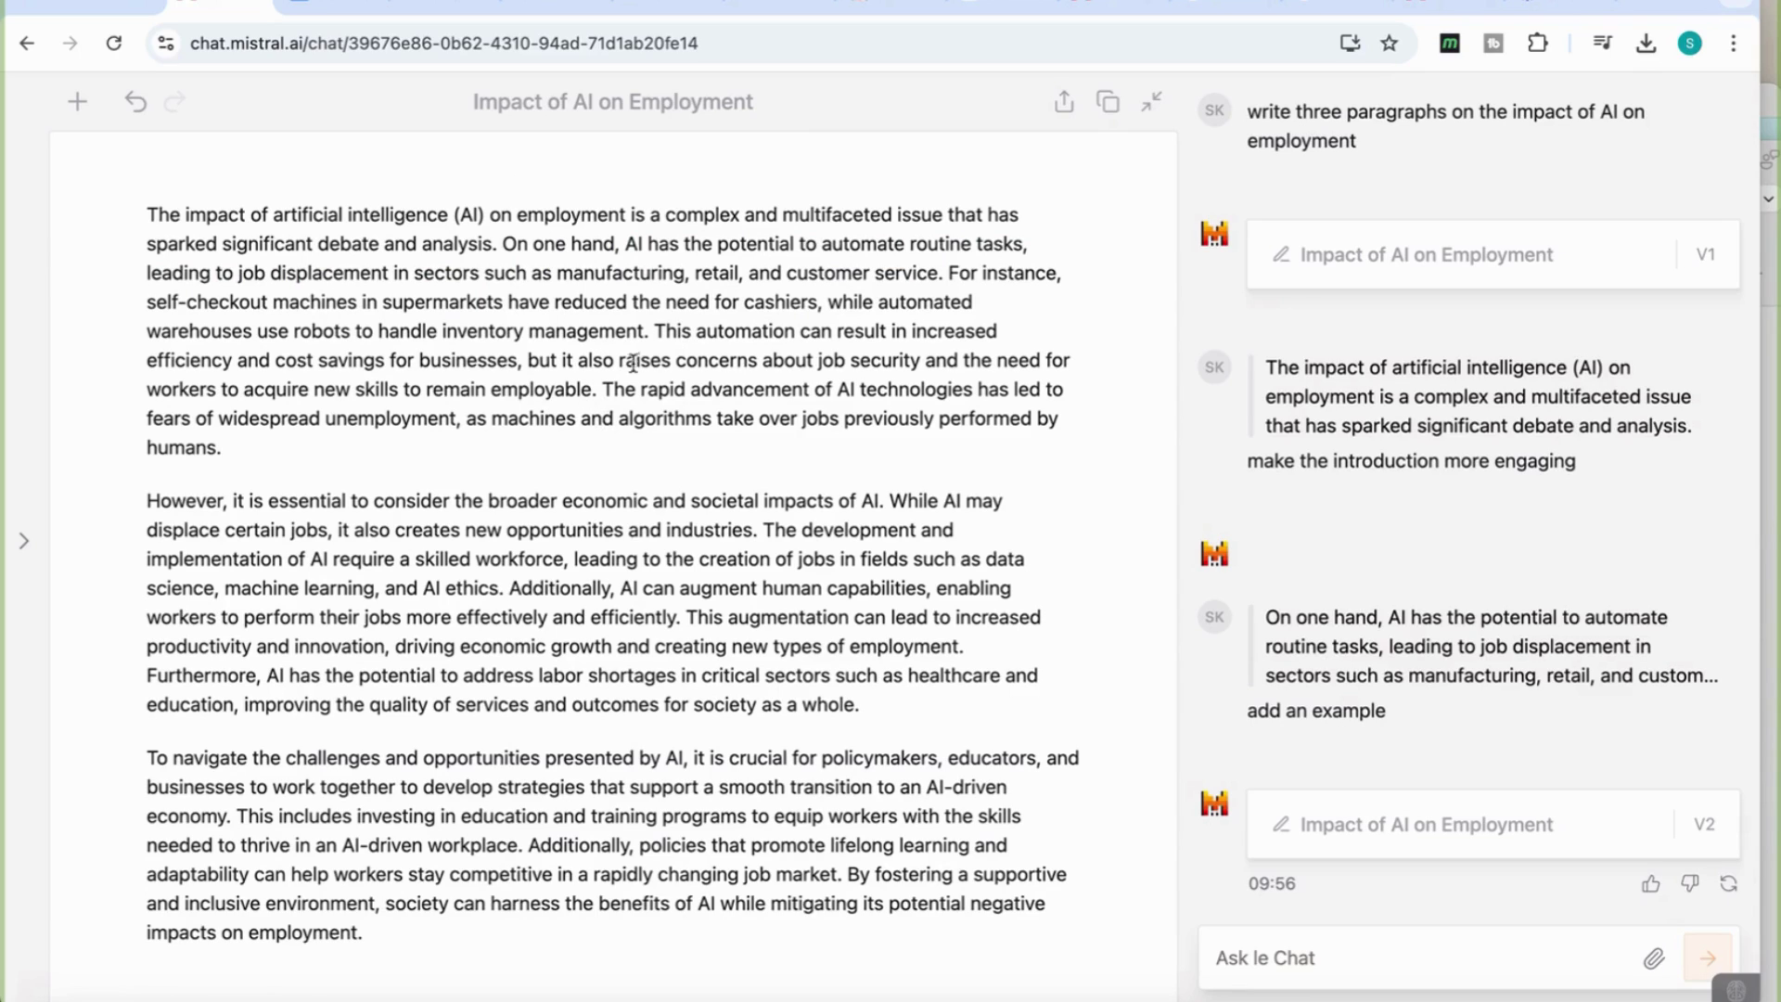
- Have Le Chat rework the second paragraph with the instruction "change this to bullet points"
left_click_drag(145, 505, 858, 707)
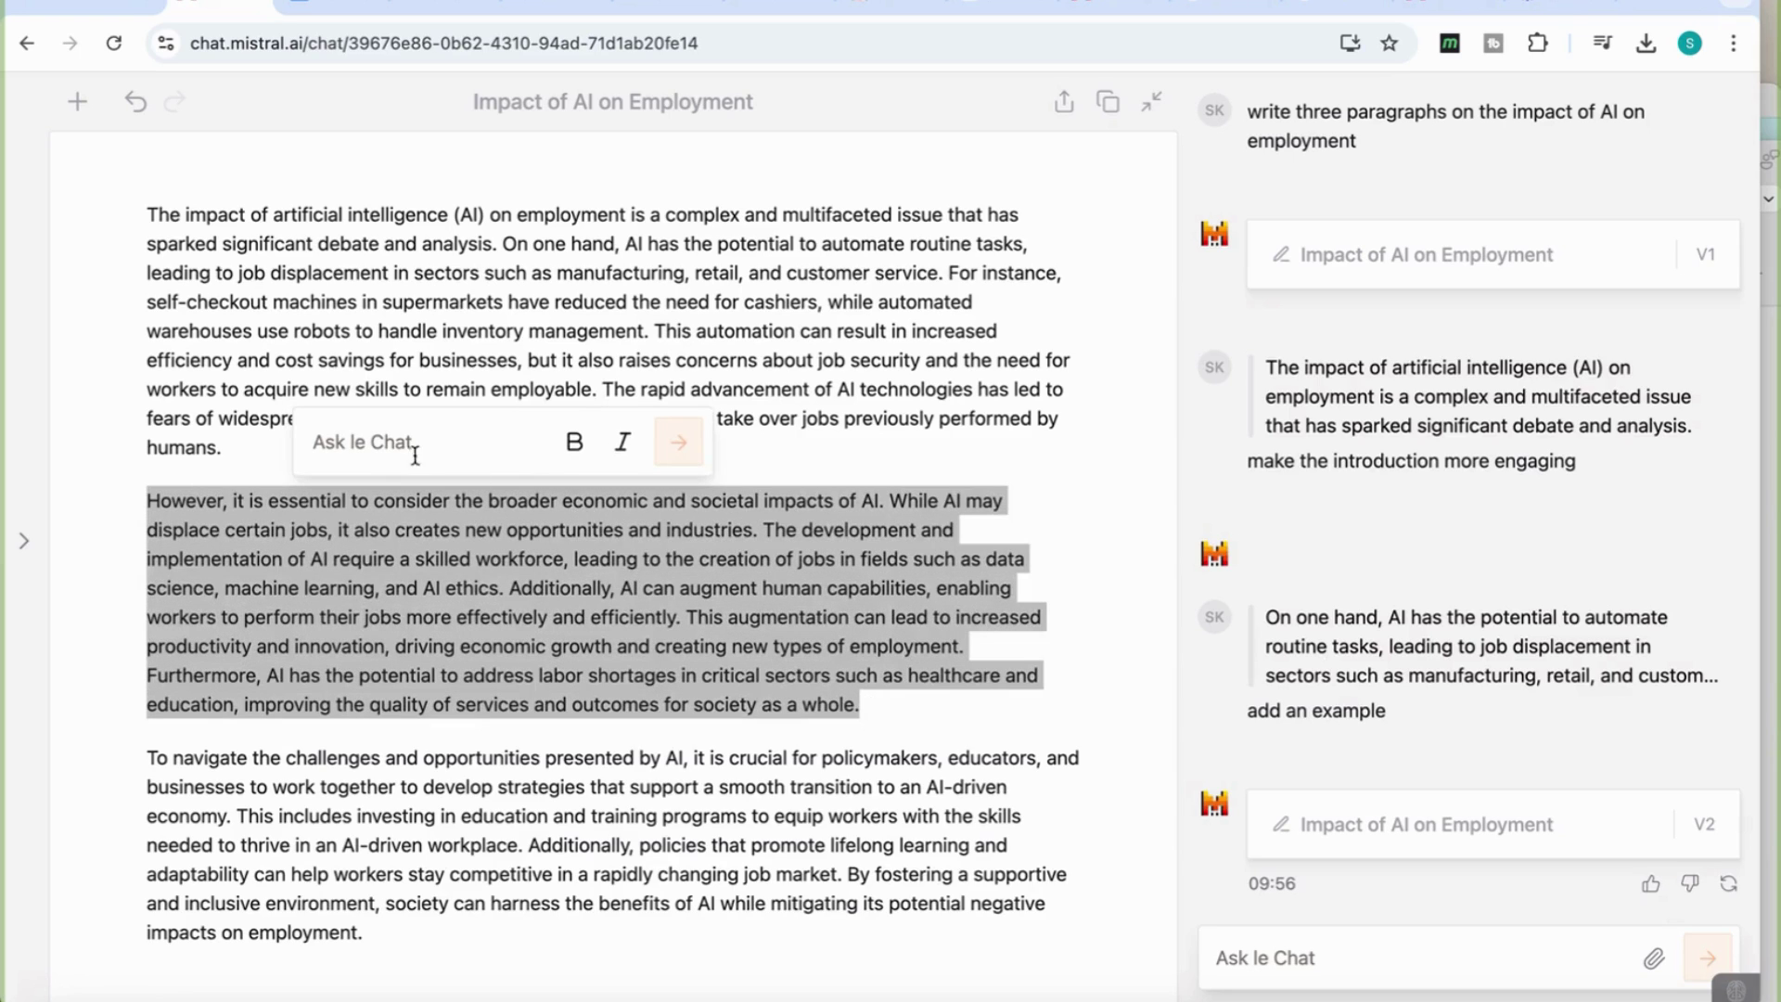
left_click(398, 427)
type("chan")
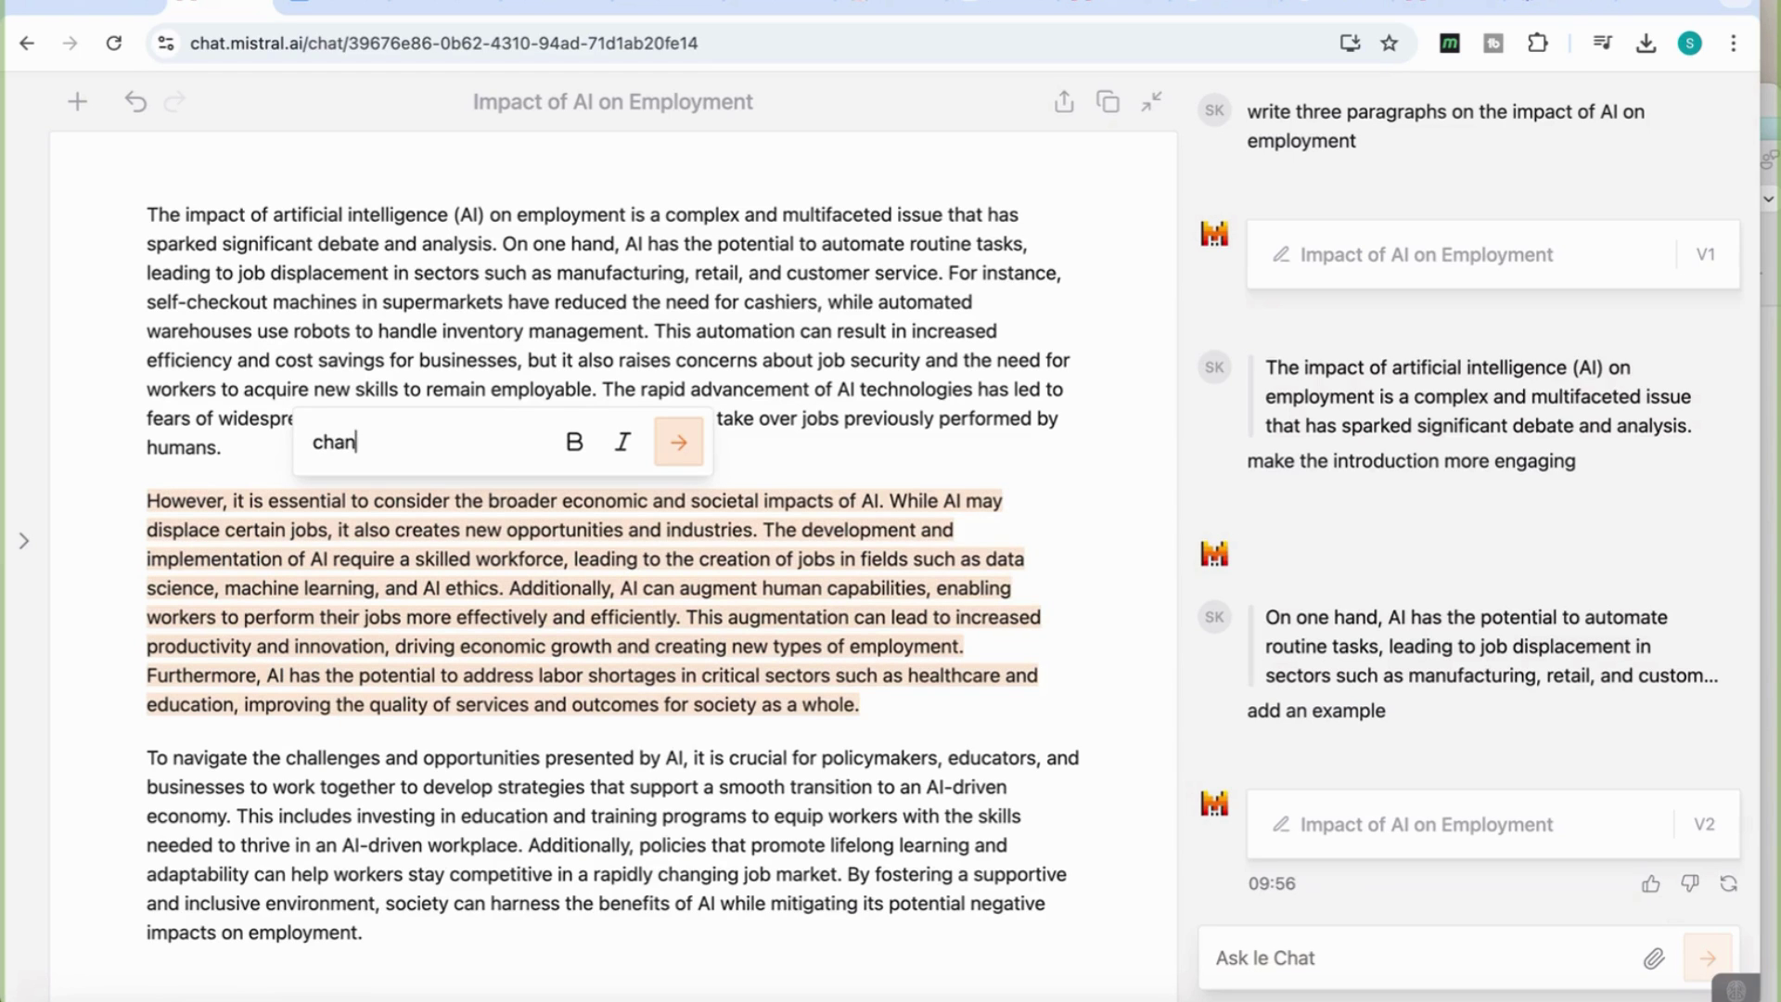
type("ge this tio")
key("BackSpace")
key("BackSpace")
type("o bullet points")
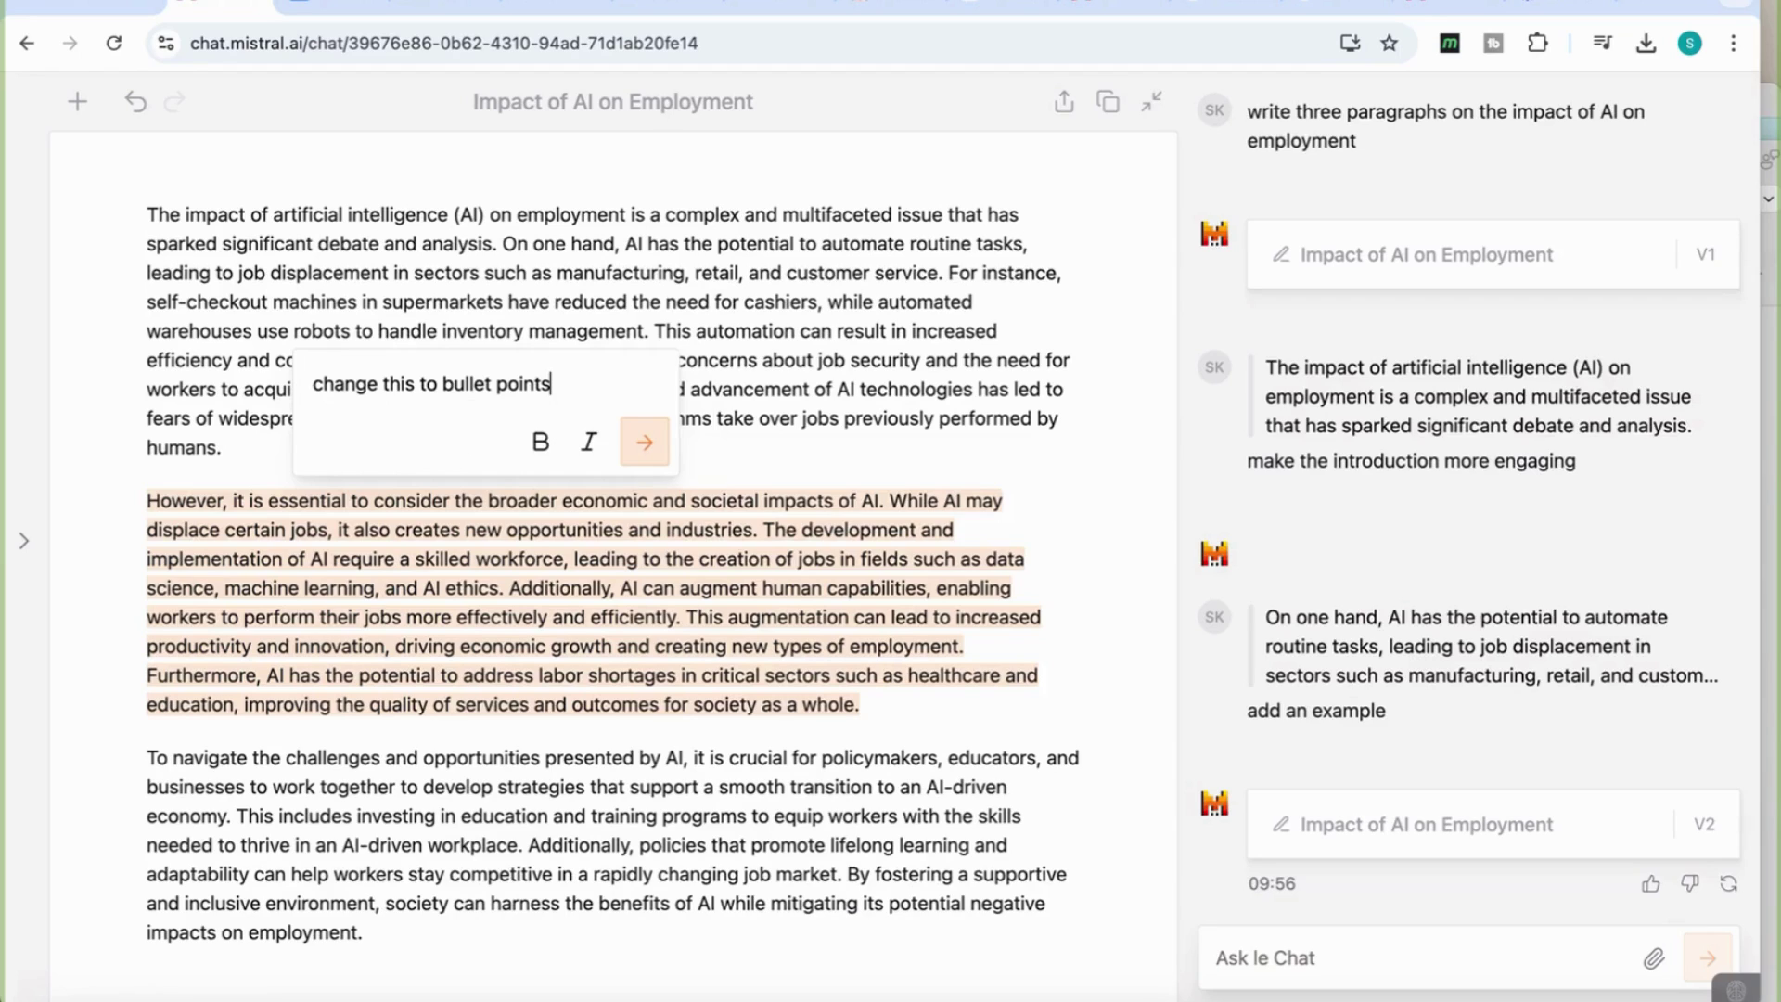
left_click(623, 444)
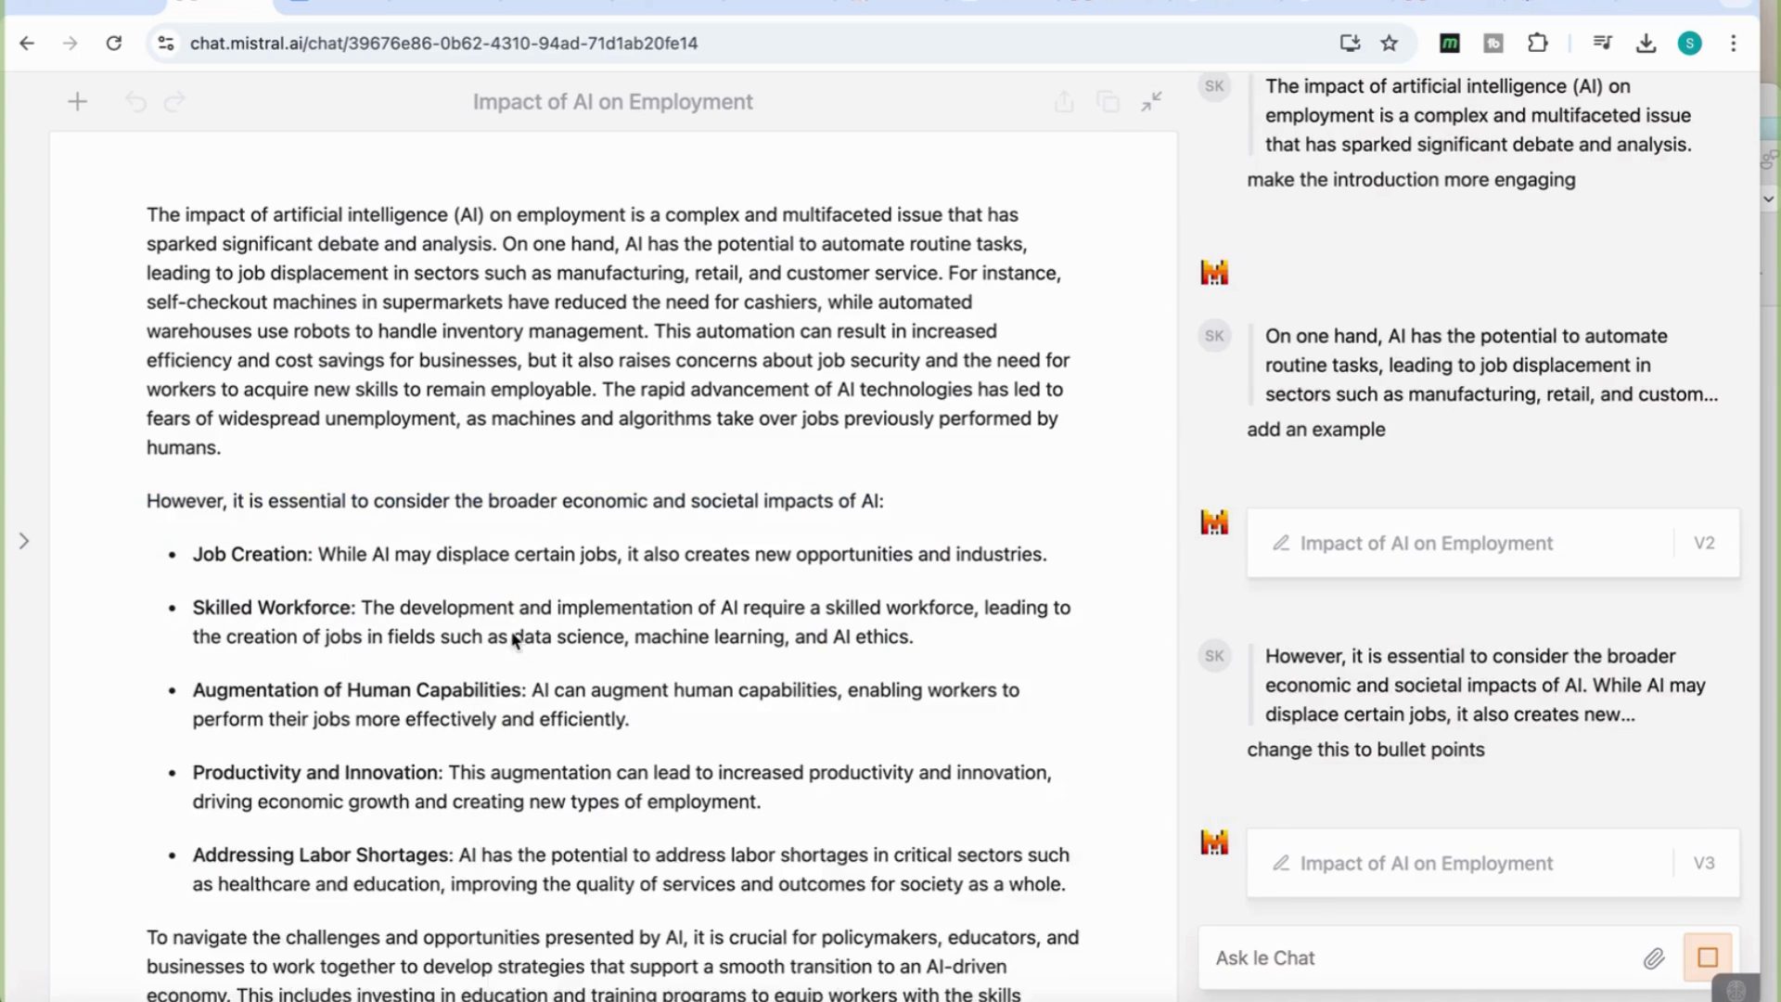
- Submit the chat request "create a 7 slide ppt presentation based on this text"
scroll(512, 632, "down", 1)
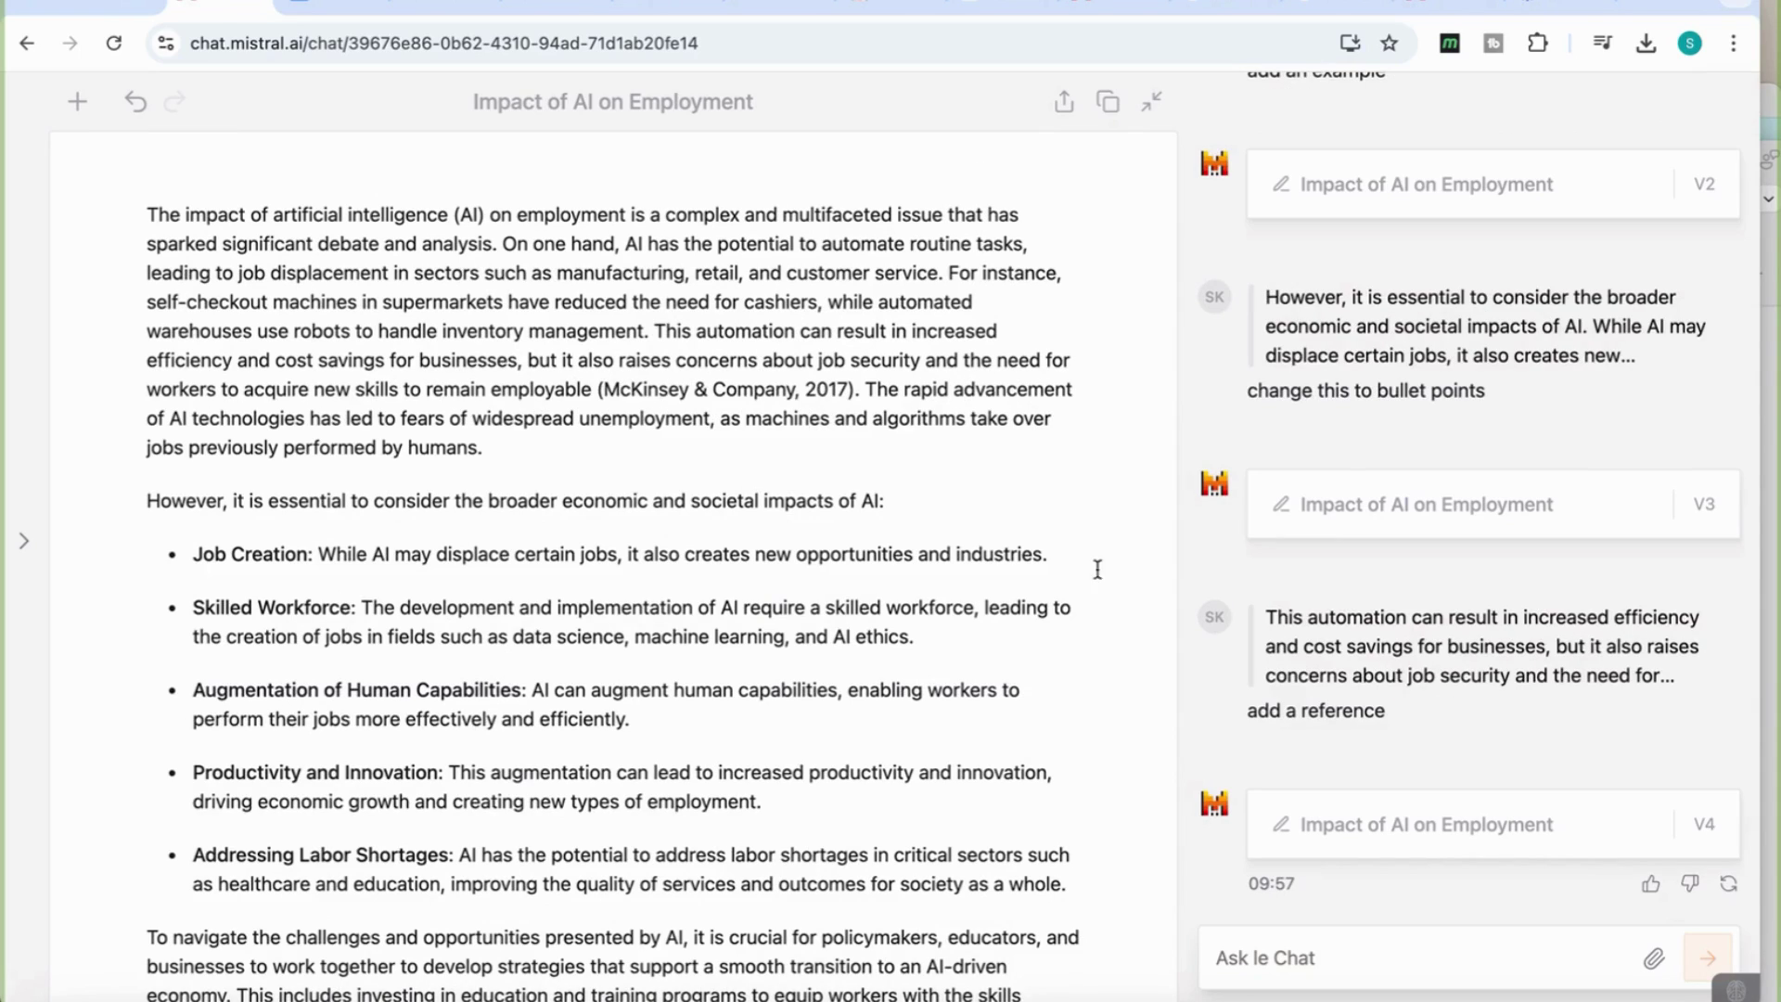
left_click(1230, 964)
type("create a 7 slide ppt presentation based on this text")
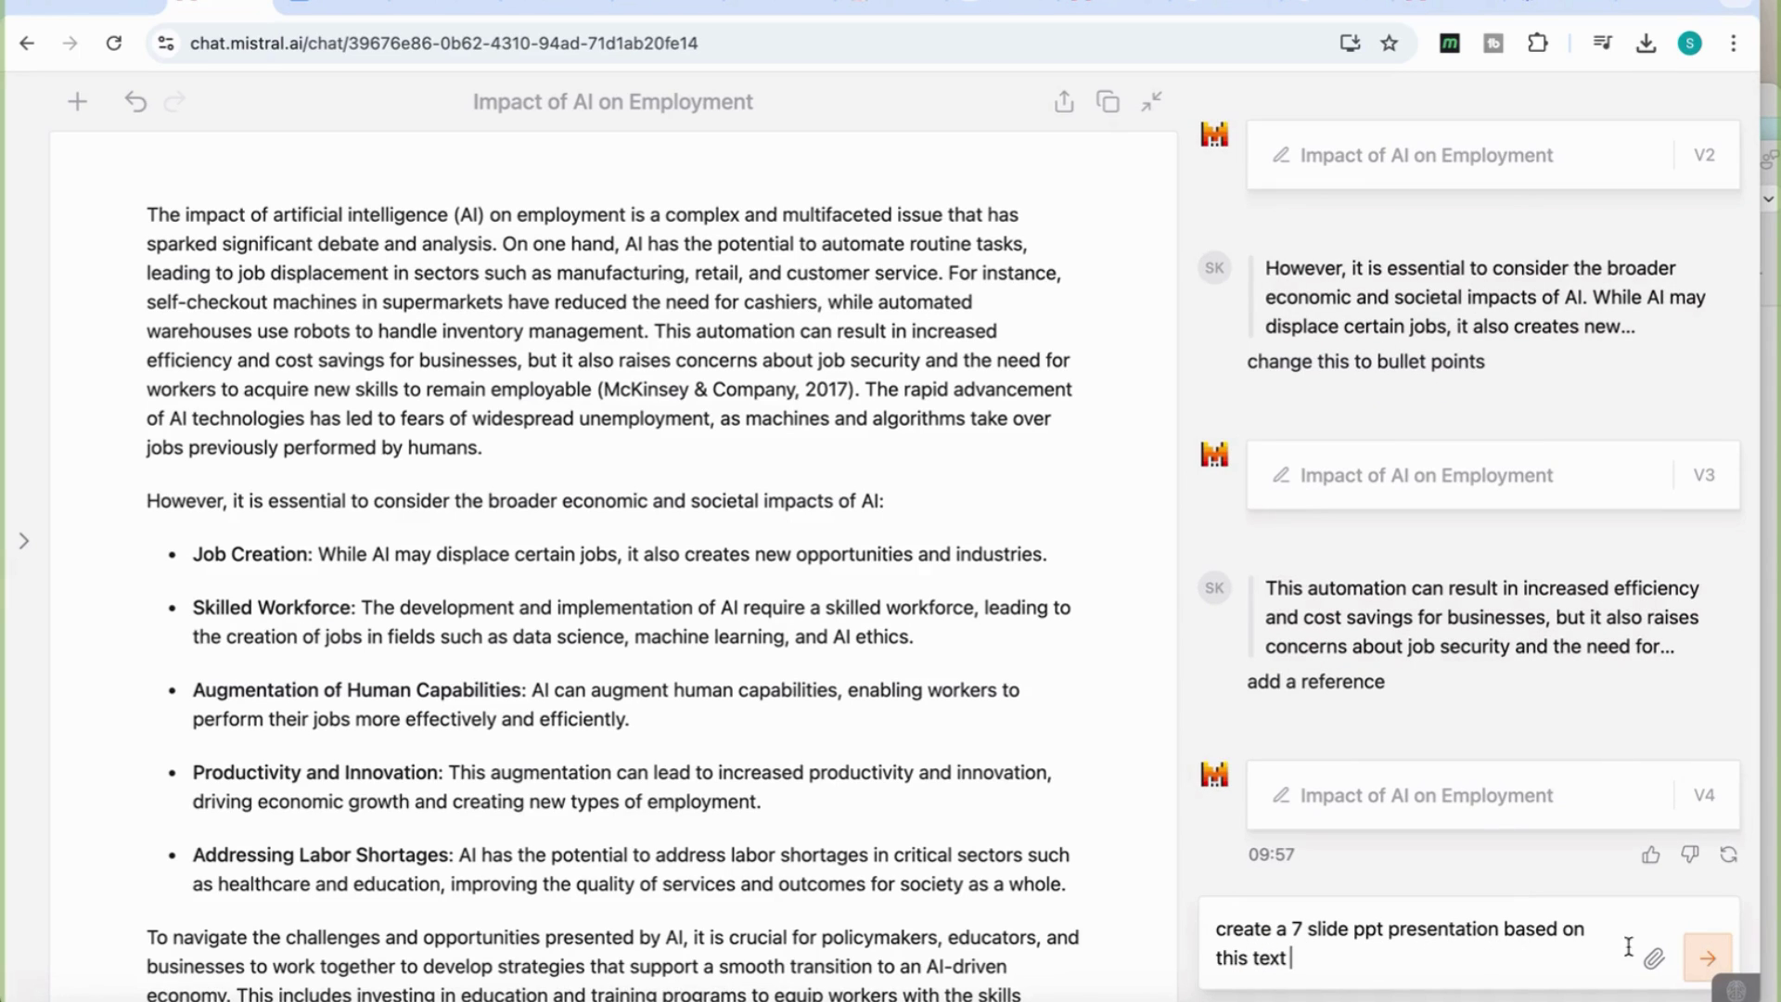
left_click(1703, 964)
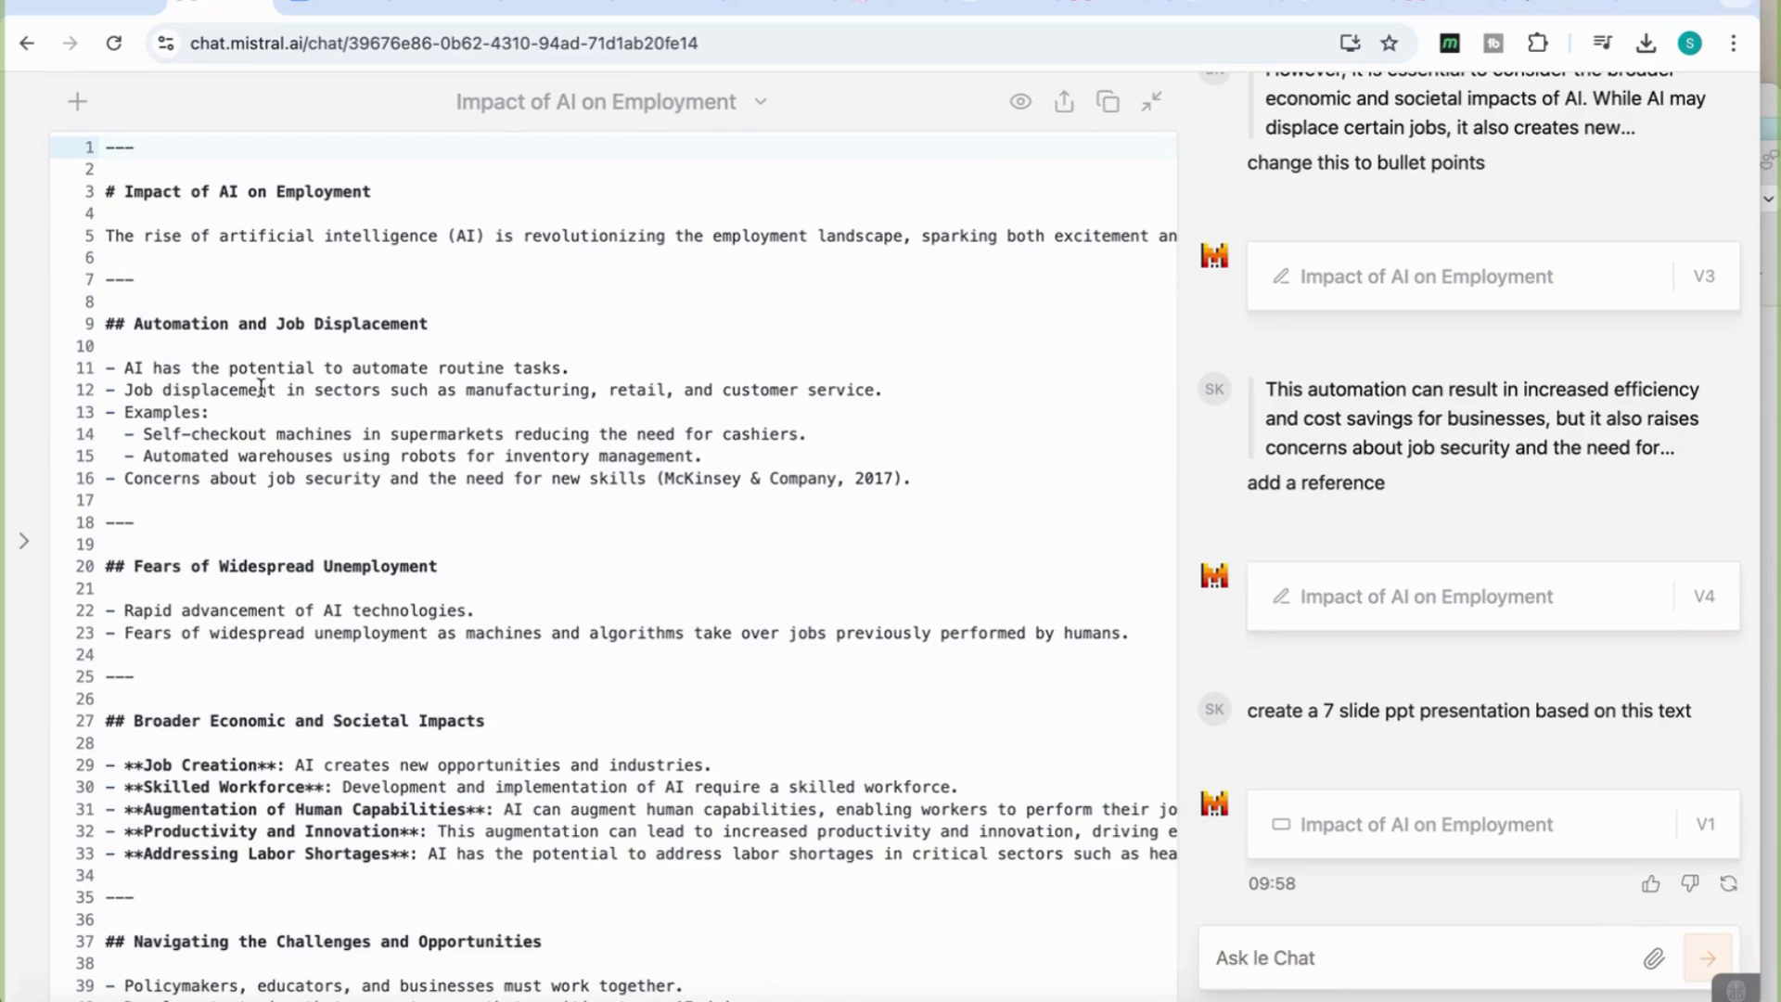
- Look over the generated slide code and preview the slides as far as "Navigating the Challenges and Opportunities"
scroll(358, 508, "down", 5)
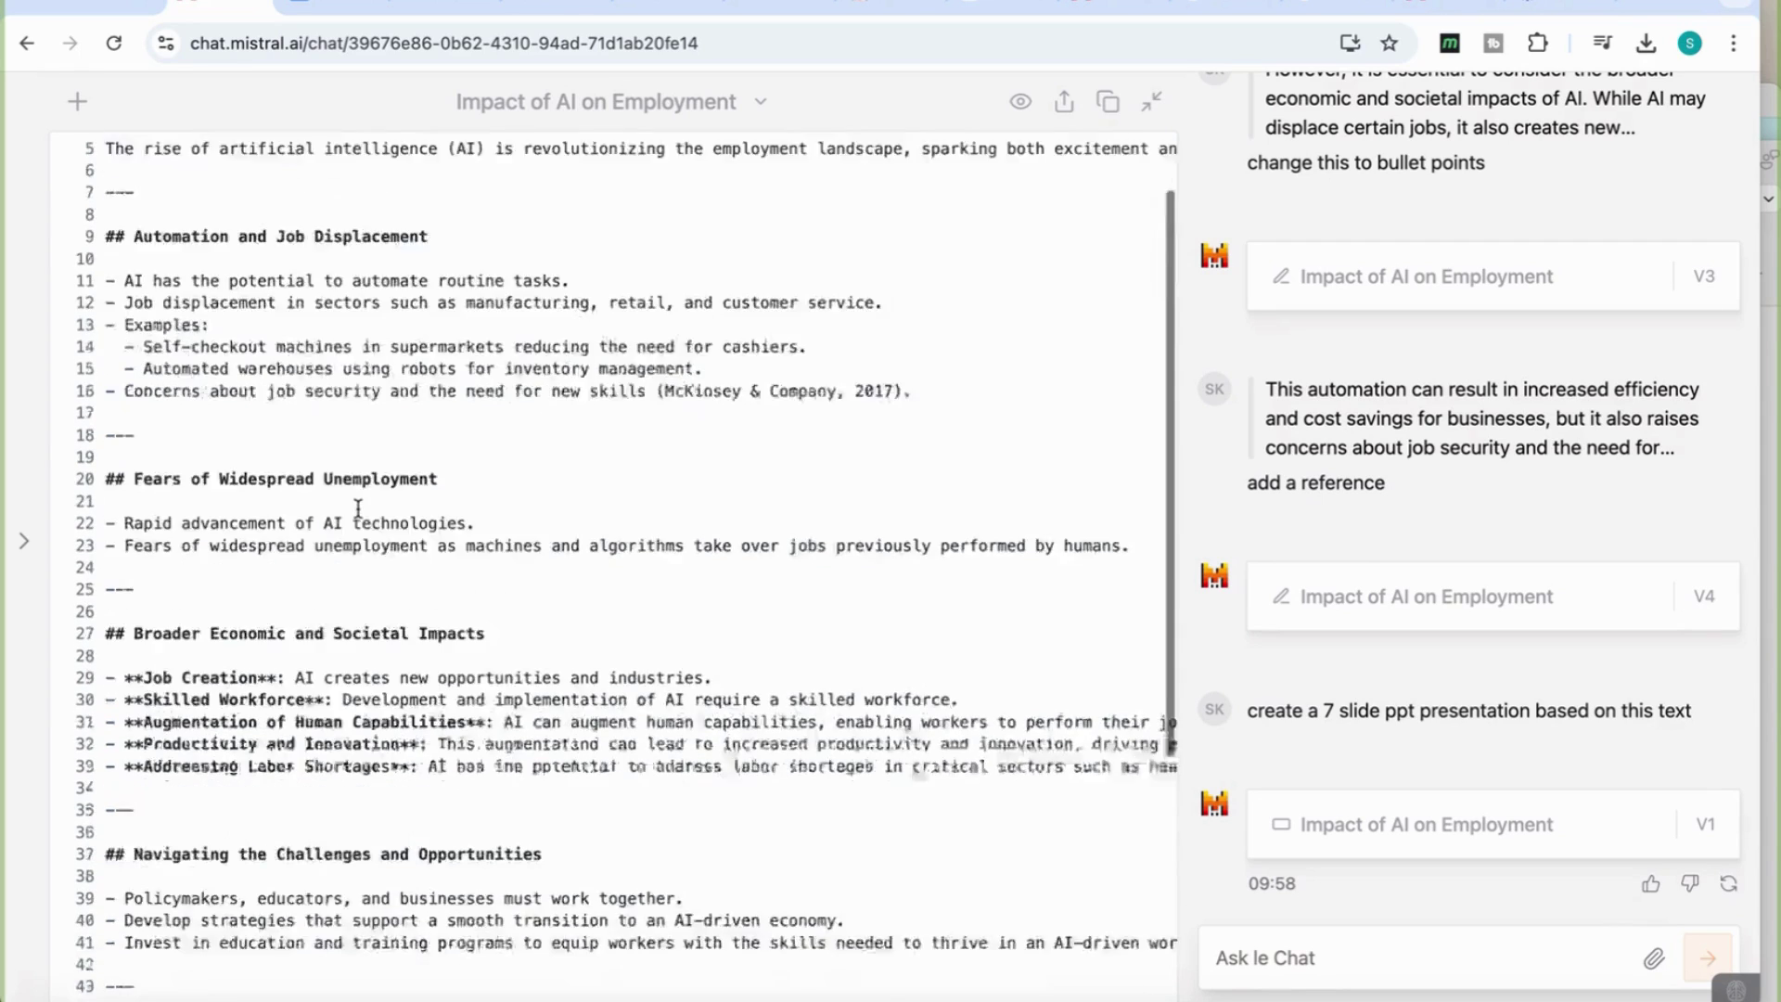
scroll(358, 508, "up", 5)
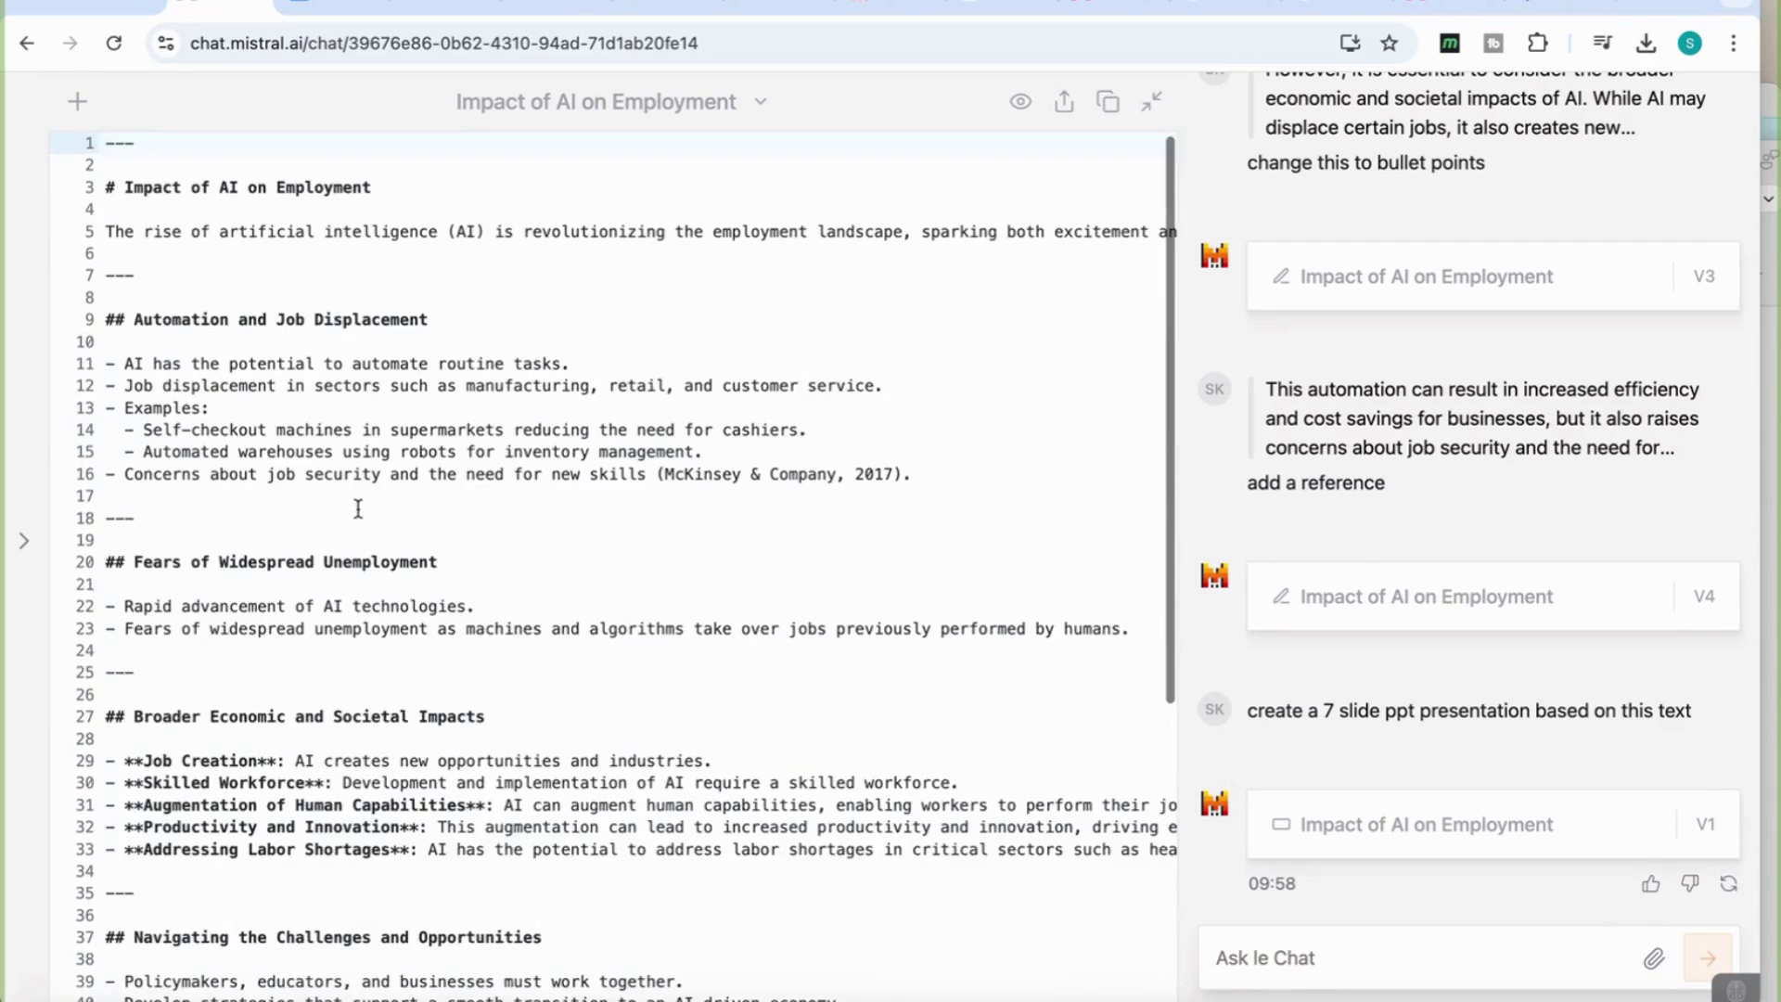
left_click(1020, 104)
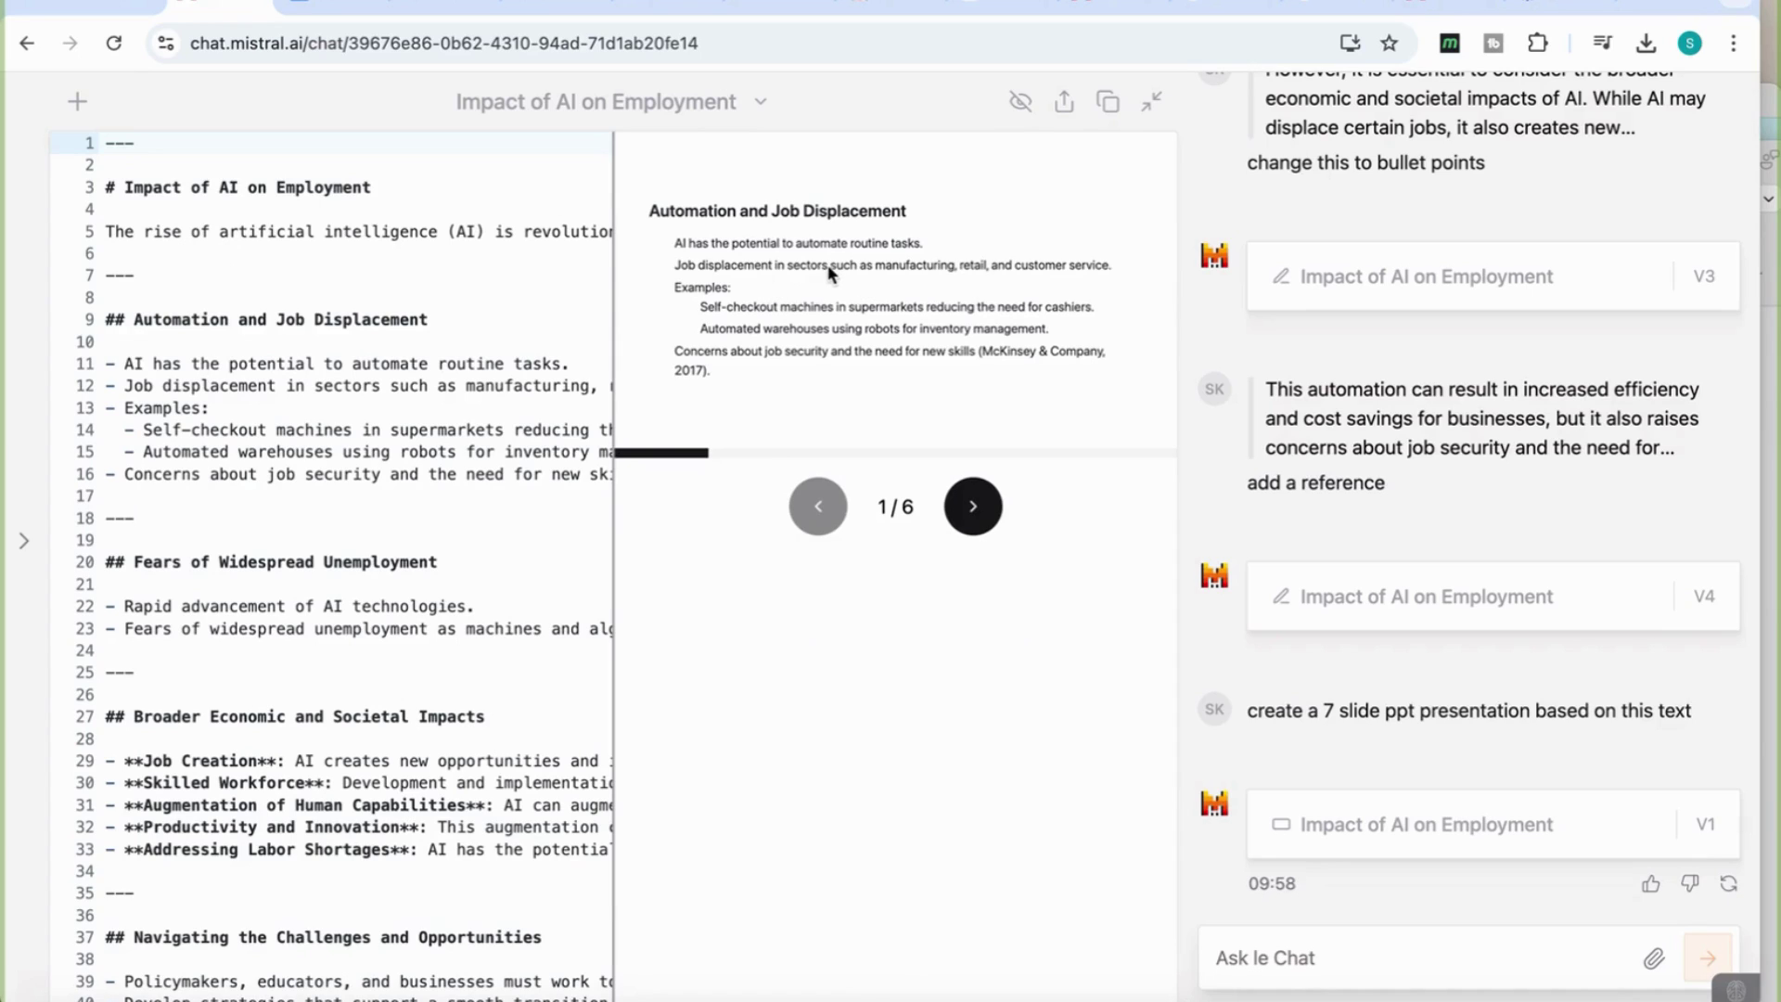
left_click(972, 508)
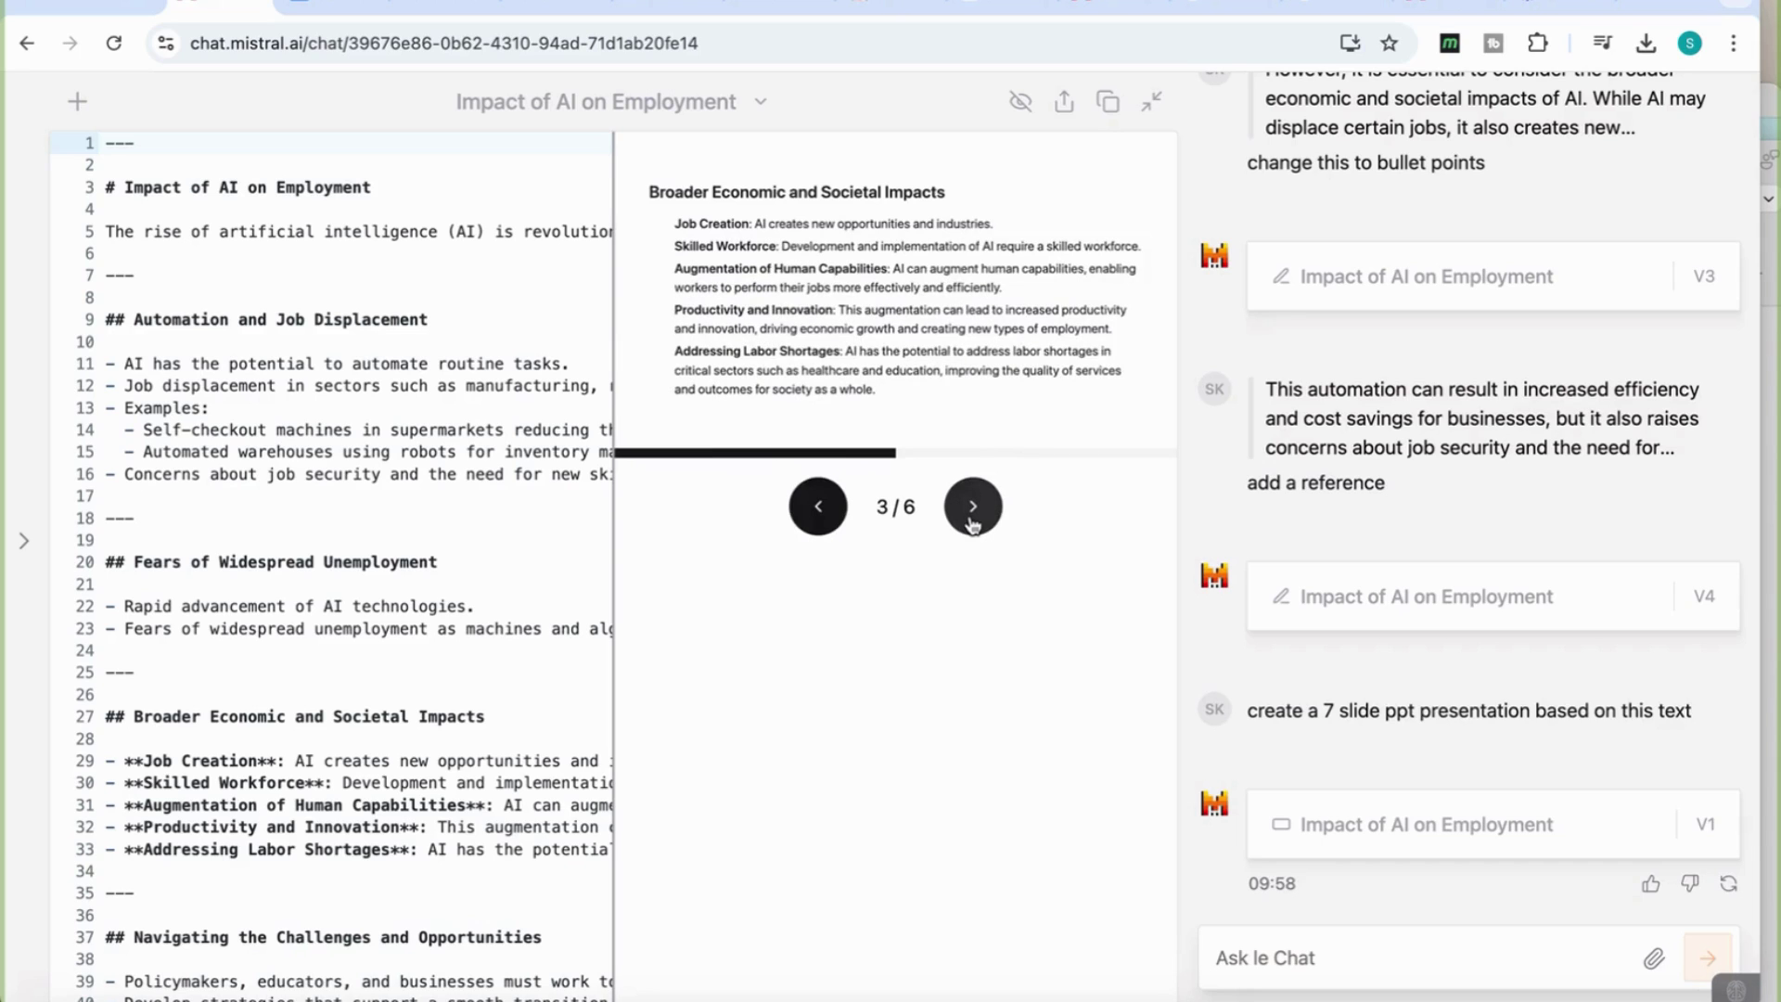
left_click(972, 525)
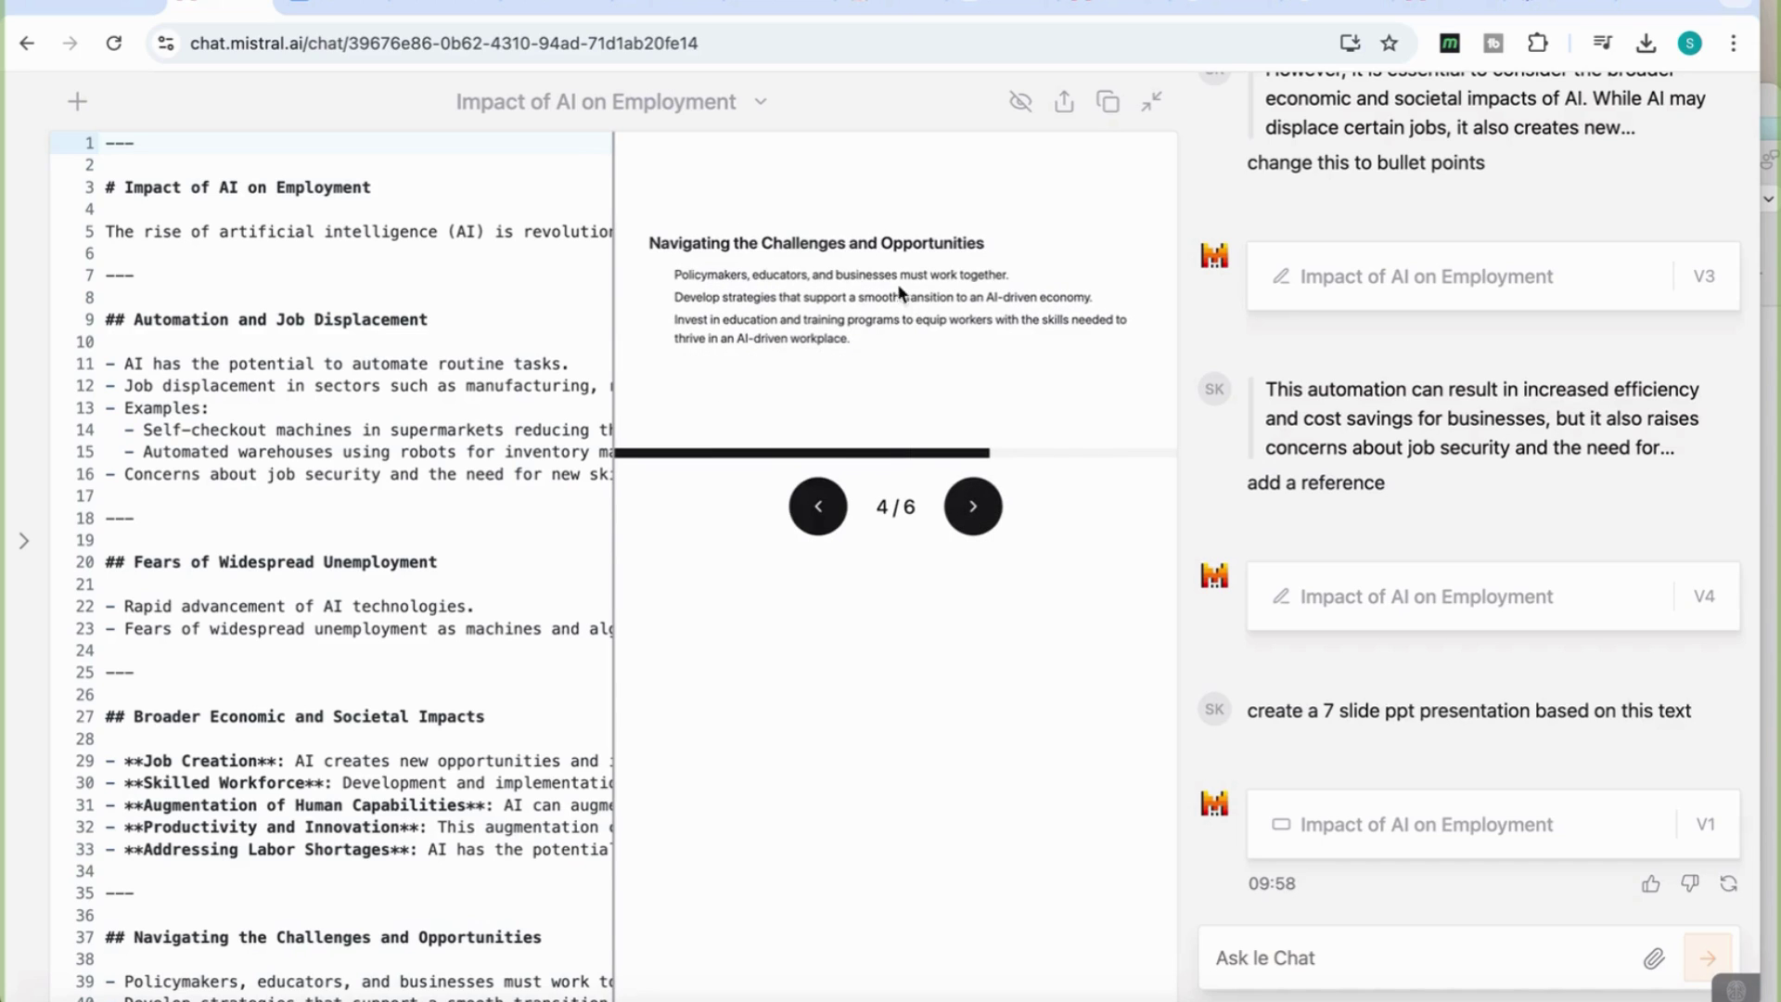
- Ask Le Chat to "add an example" to the "Develop strategies" bullet under "Navigating the Challenges and Opportunities"
scroll(365, 604, "down", 1)
scroll(365, 605, "down", 3)
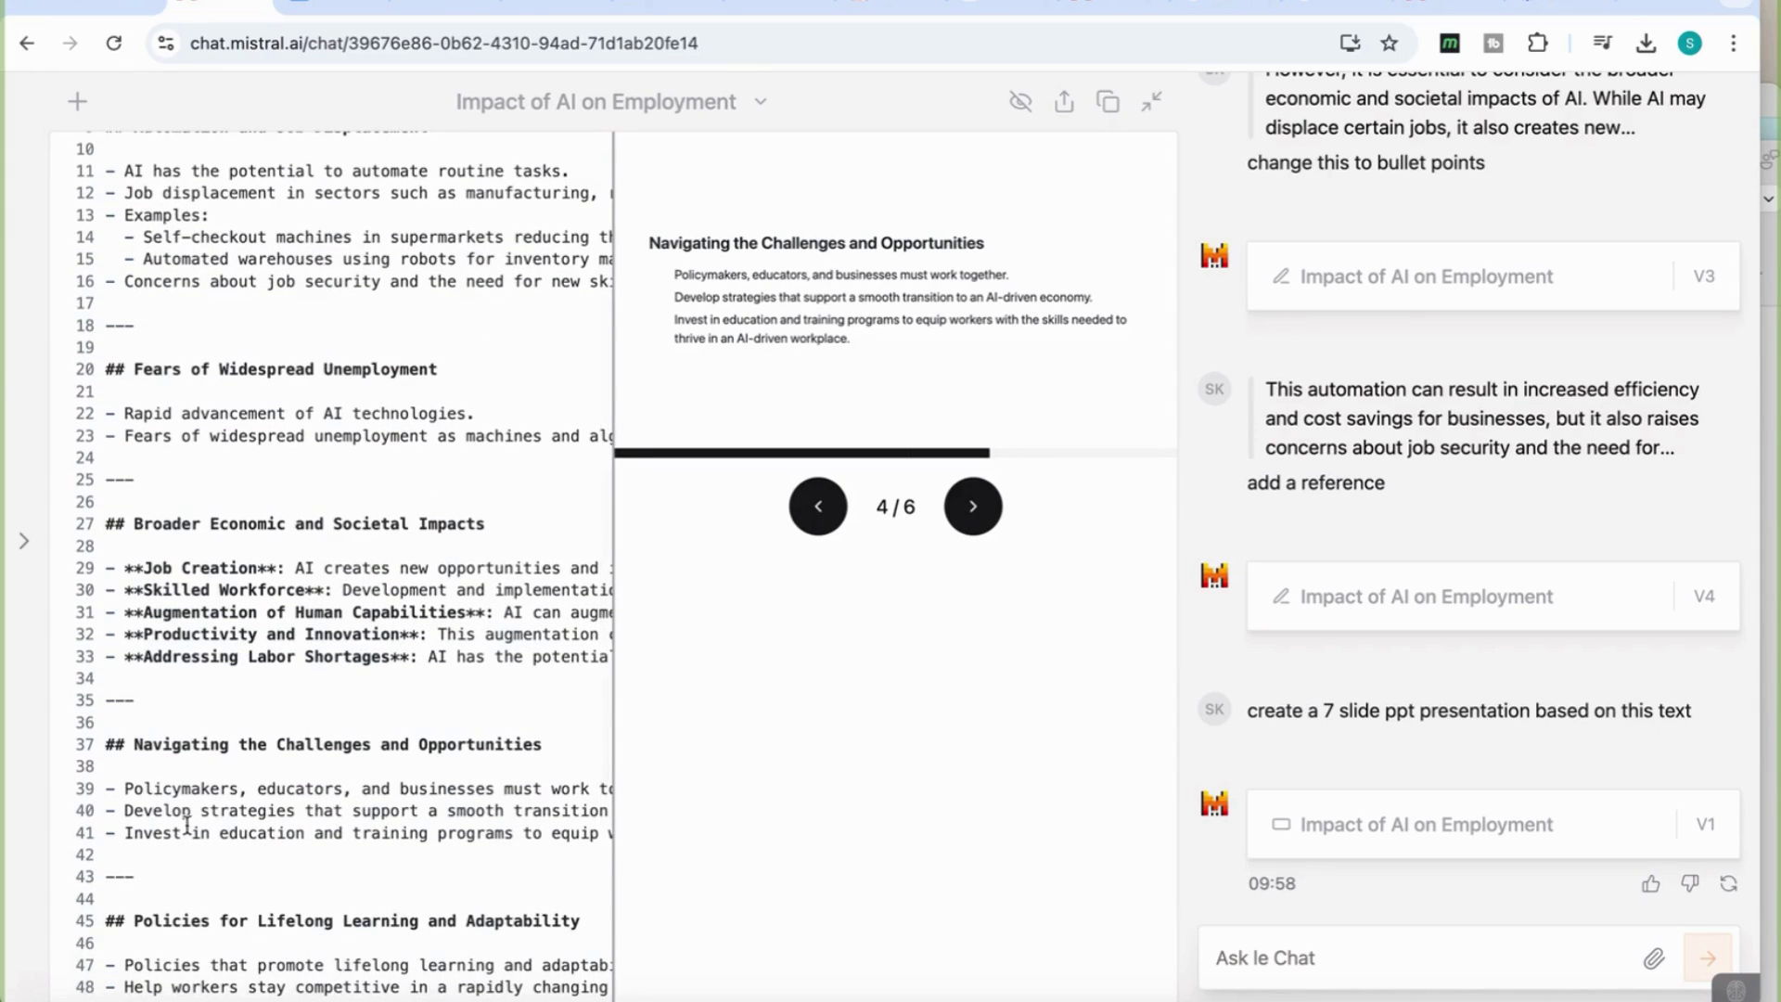
left_click_drag(127, 812, 607, 812)
type("add an example")
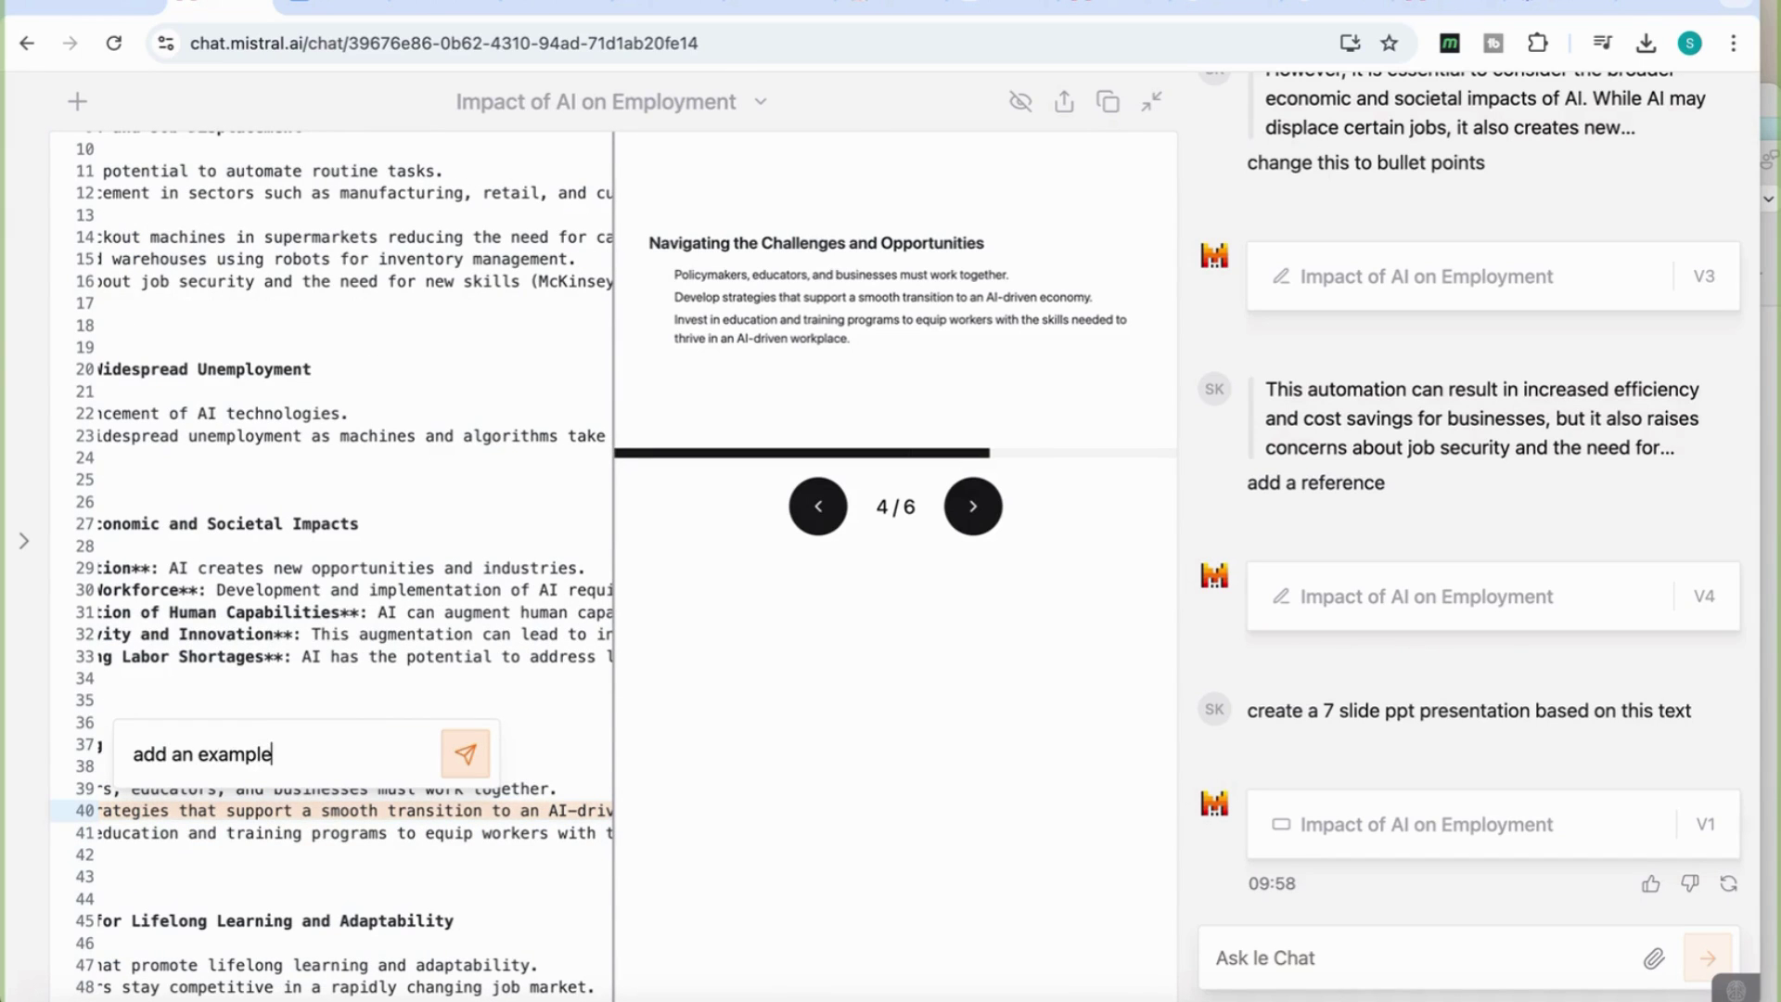
key("Return")
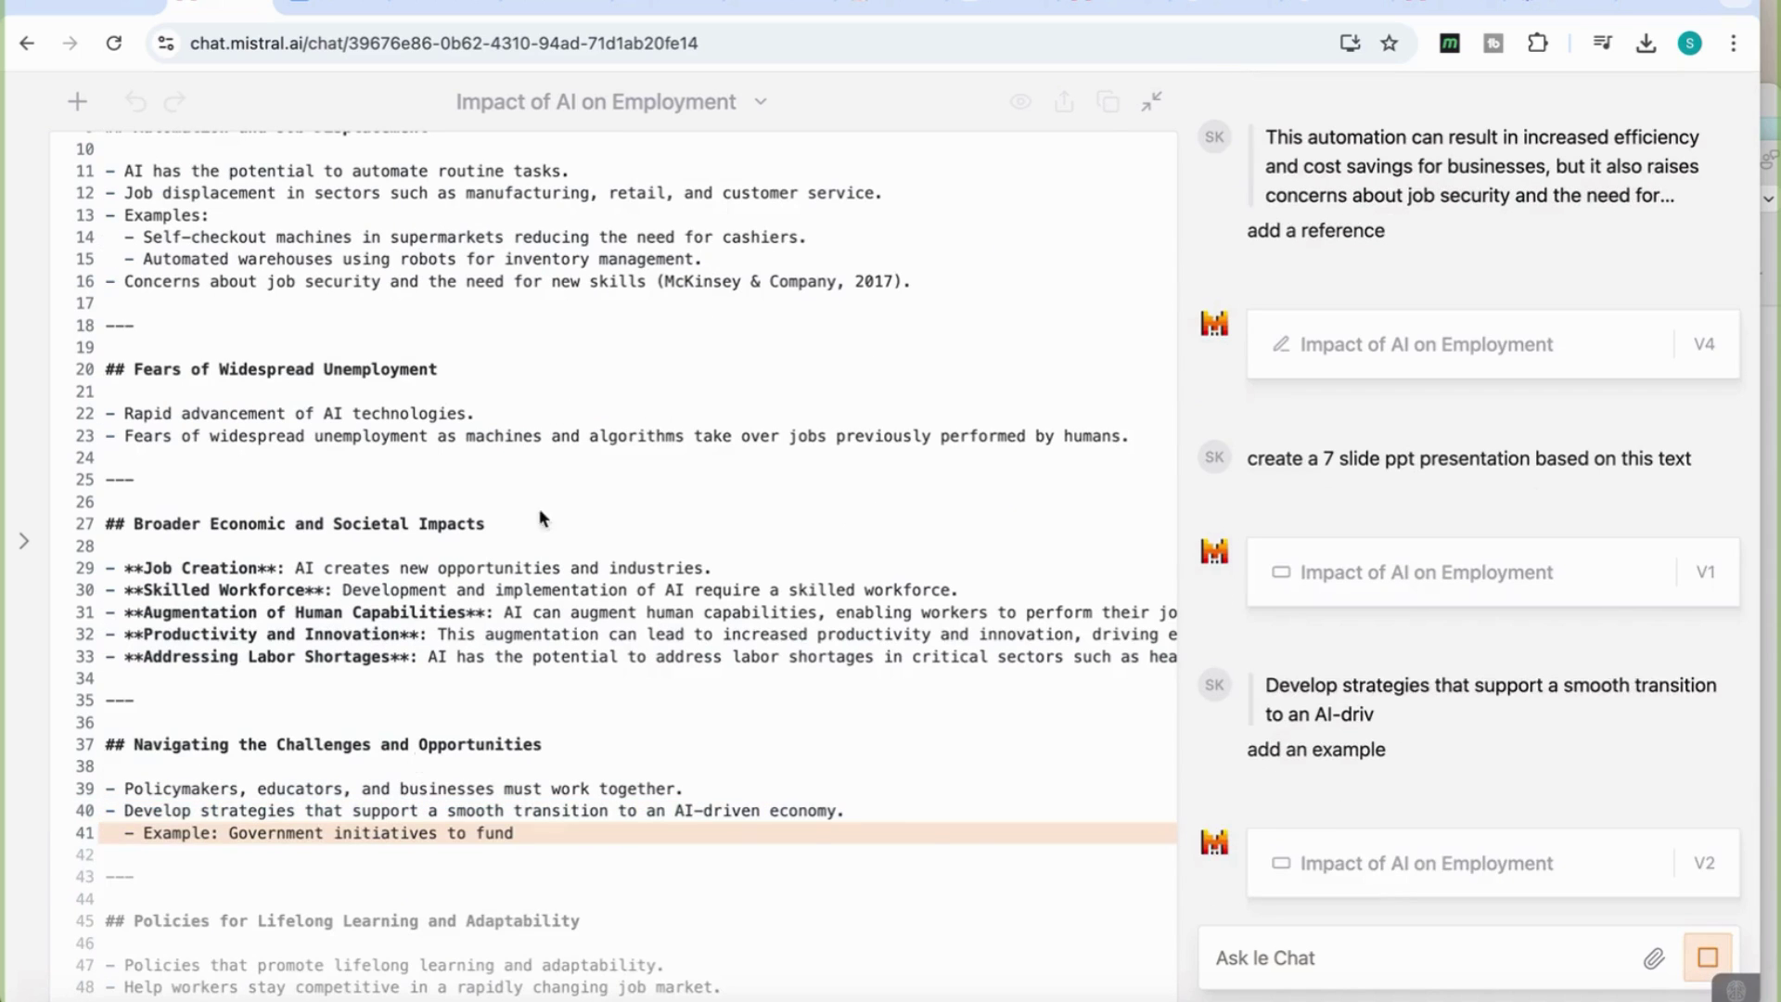
- Reopen the slide preview and check the edited "Navigating the Challenges and Opportunities" slide
left_click(1020, 102)
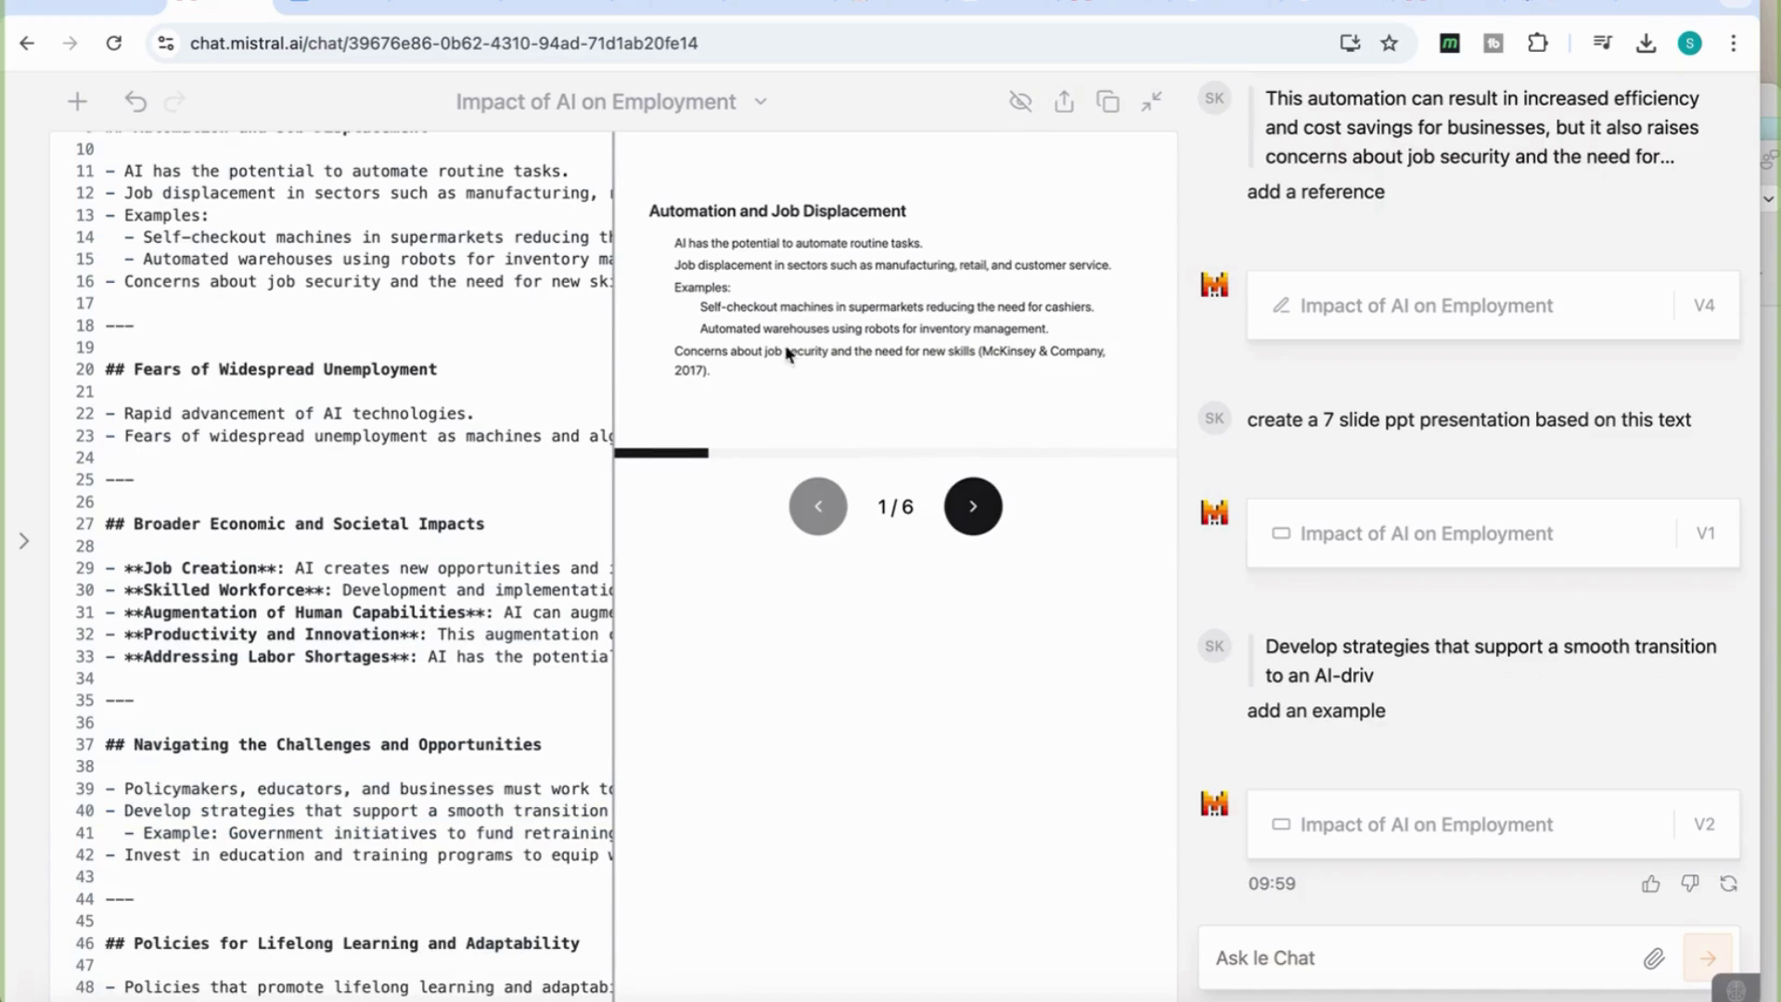
left_click(974, 510)
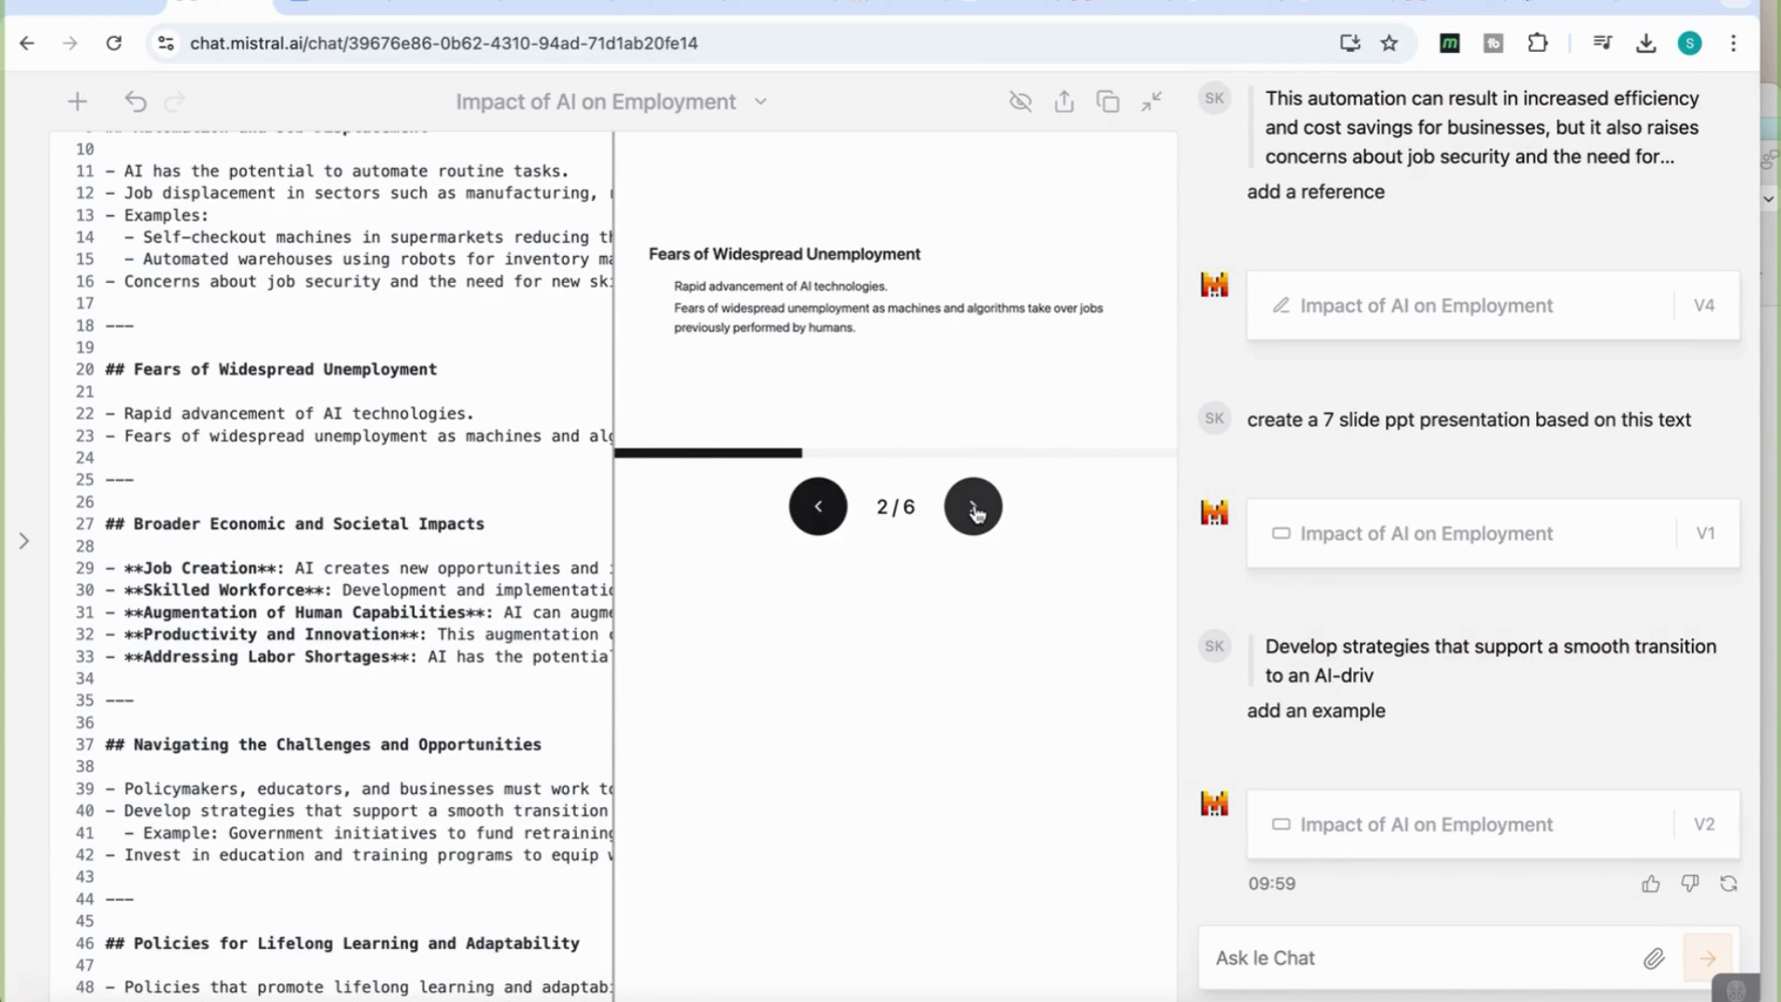
left_click(973, 510)
left_click(972, 506)
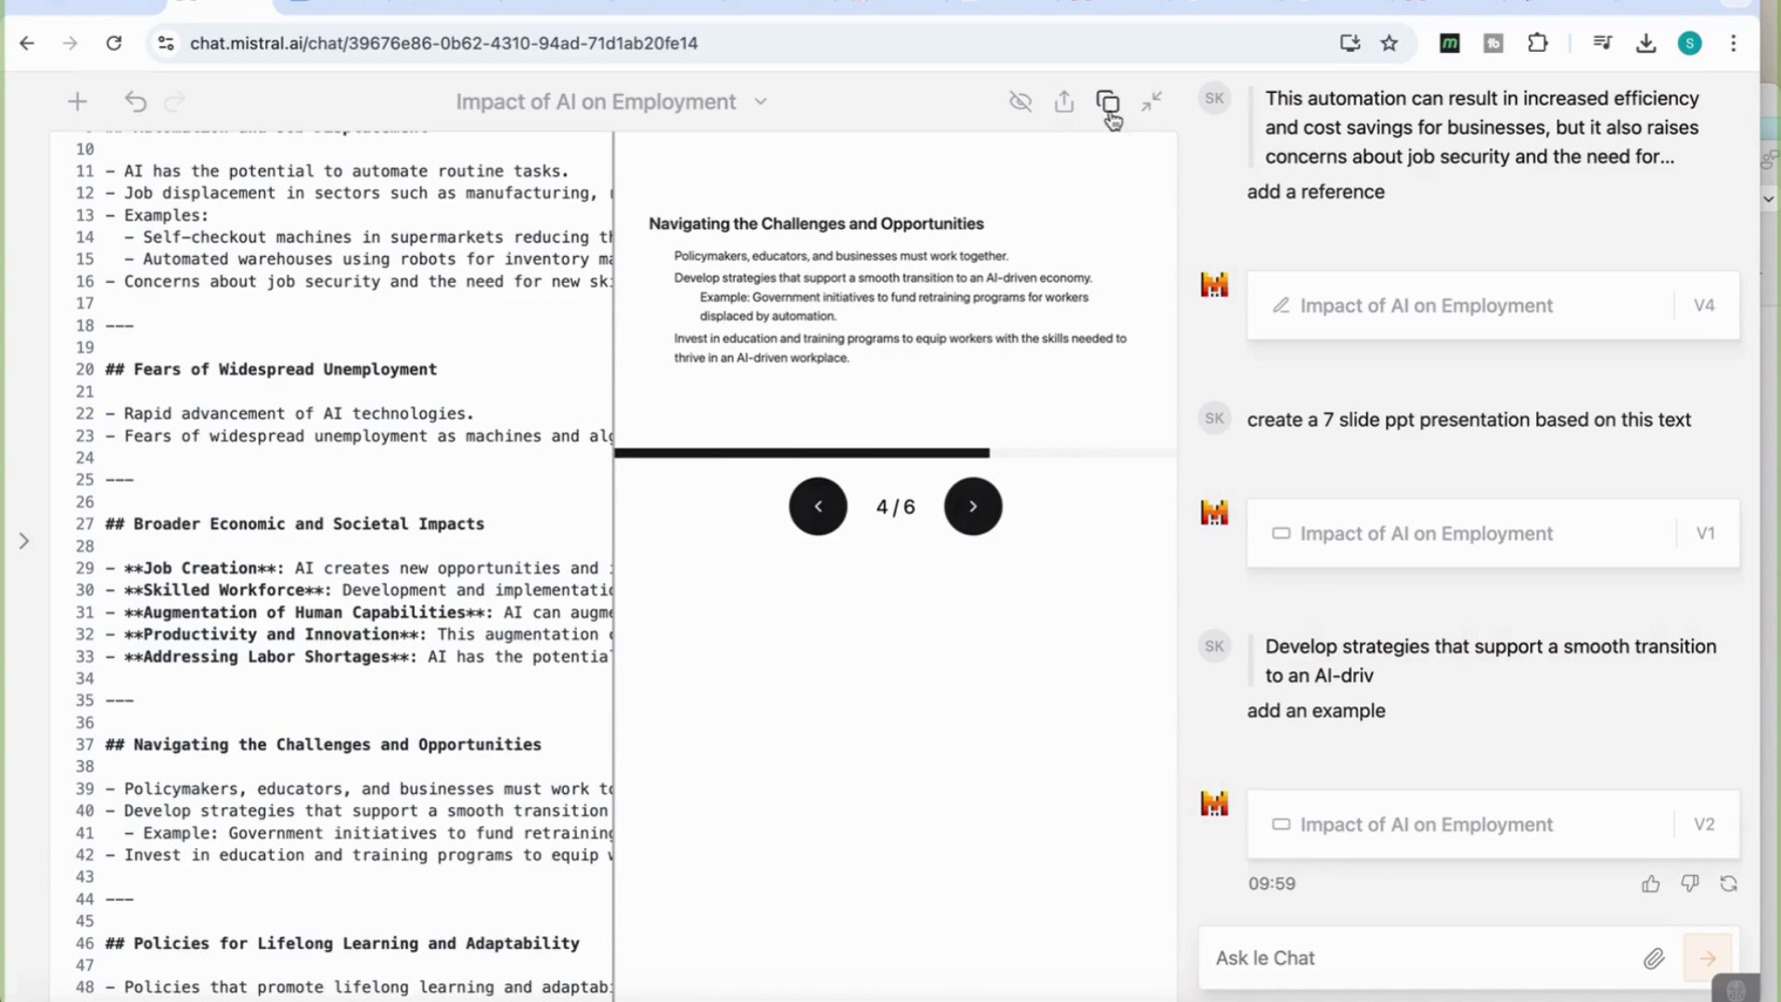
- Export the presentation as PowerPoint and open the downloaded "Impact of AI on Employment" file in PowerPoint
left_click(1064, 104)
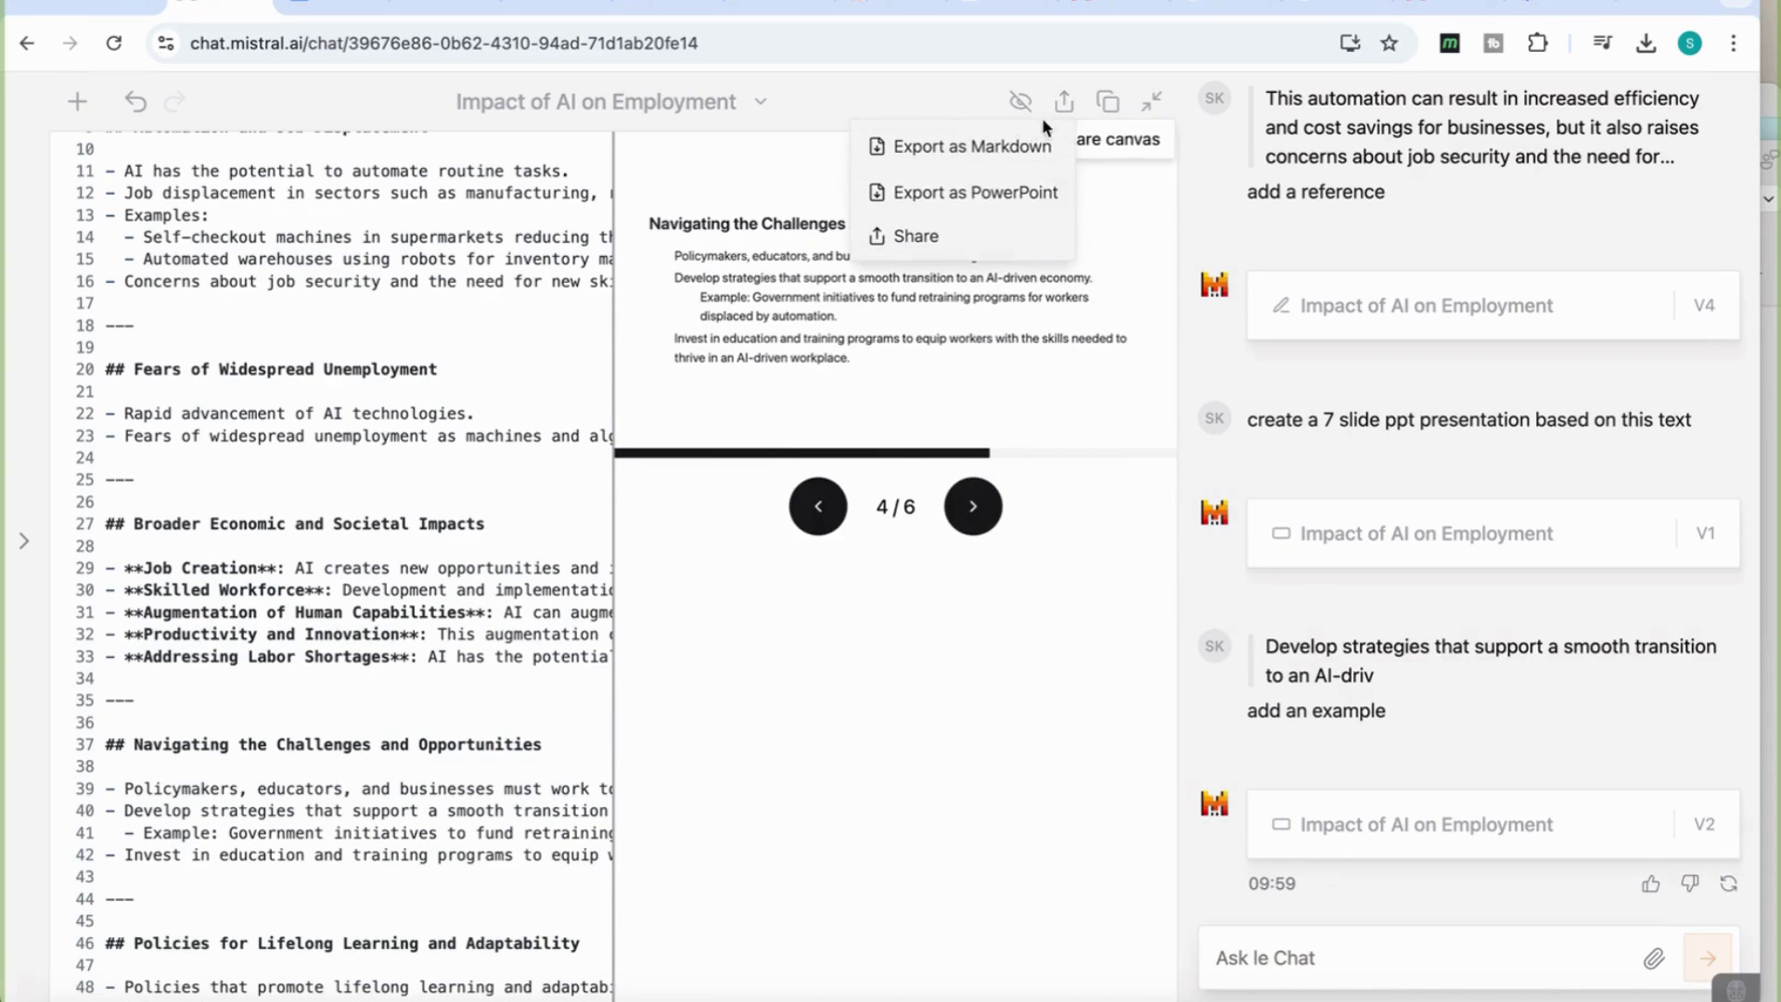
left_click(956, 199)
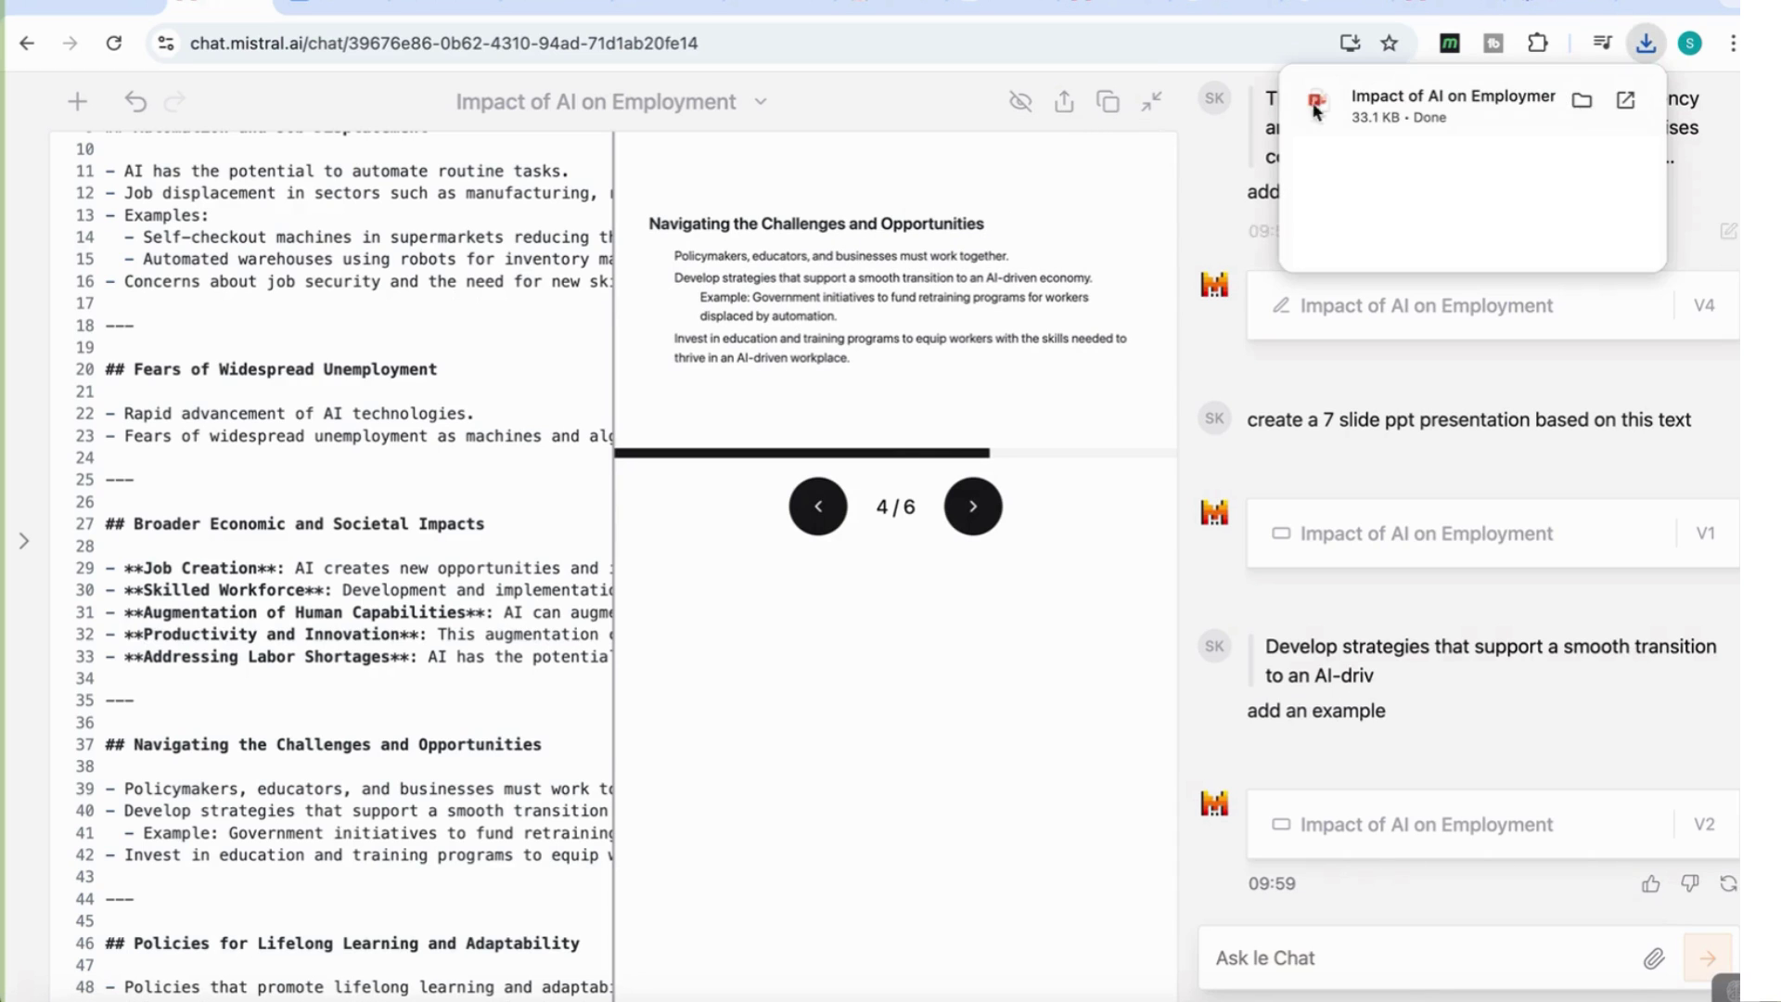
left_click(1416, 110)
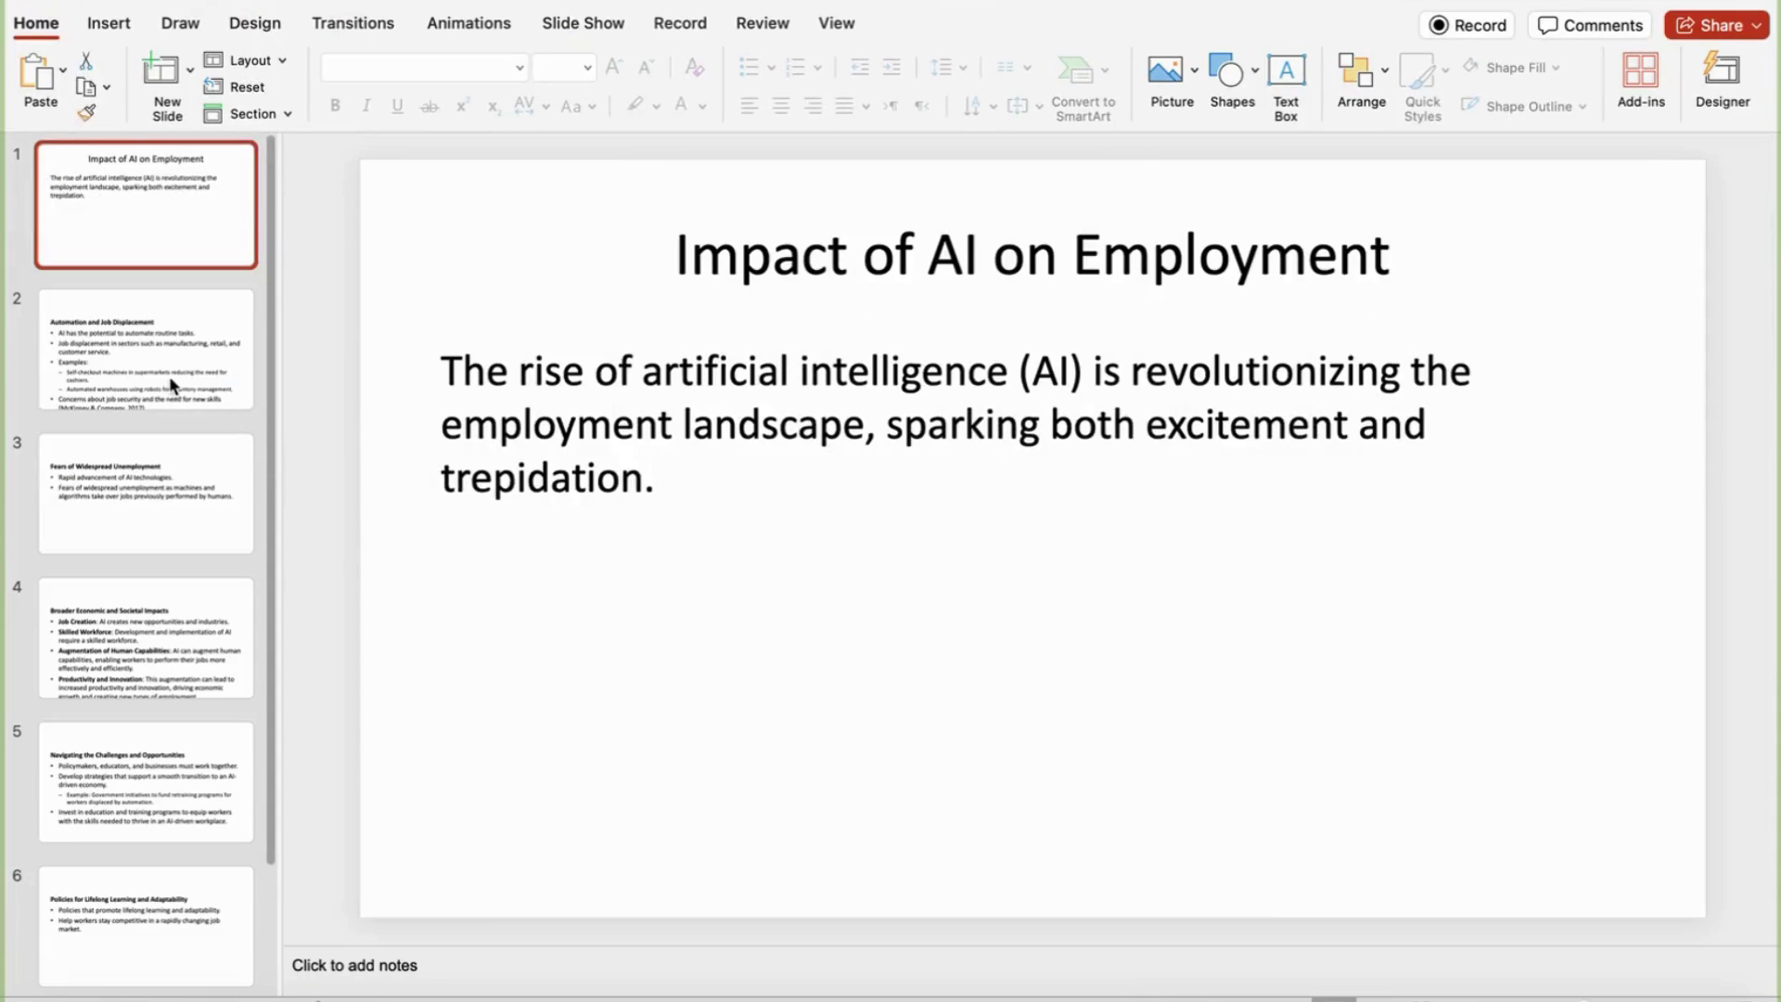
- Look through the exported slides in PowerPoint from "Automation and Job Displacement" to "Policies for Lifelong Learning and Adaptability"
left_click(170, 380)
key("Down")
key("Down")
key("Down")
key("Down")
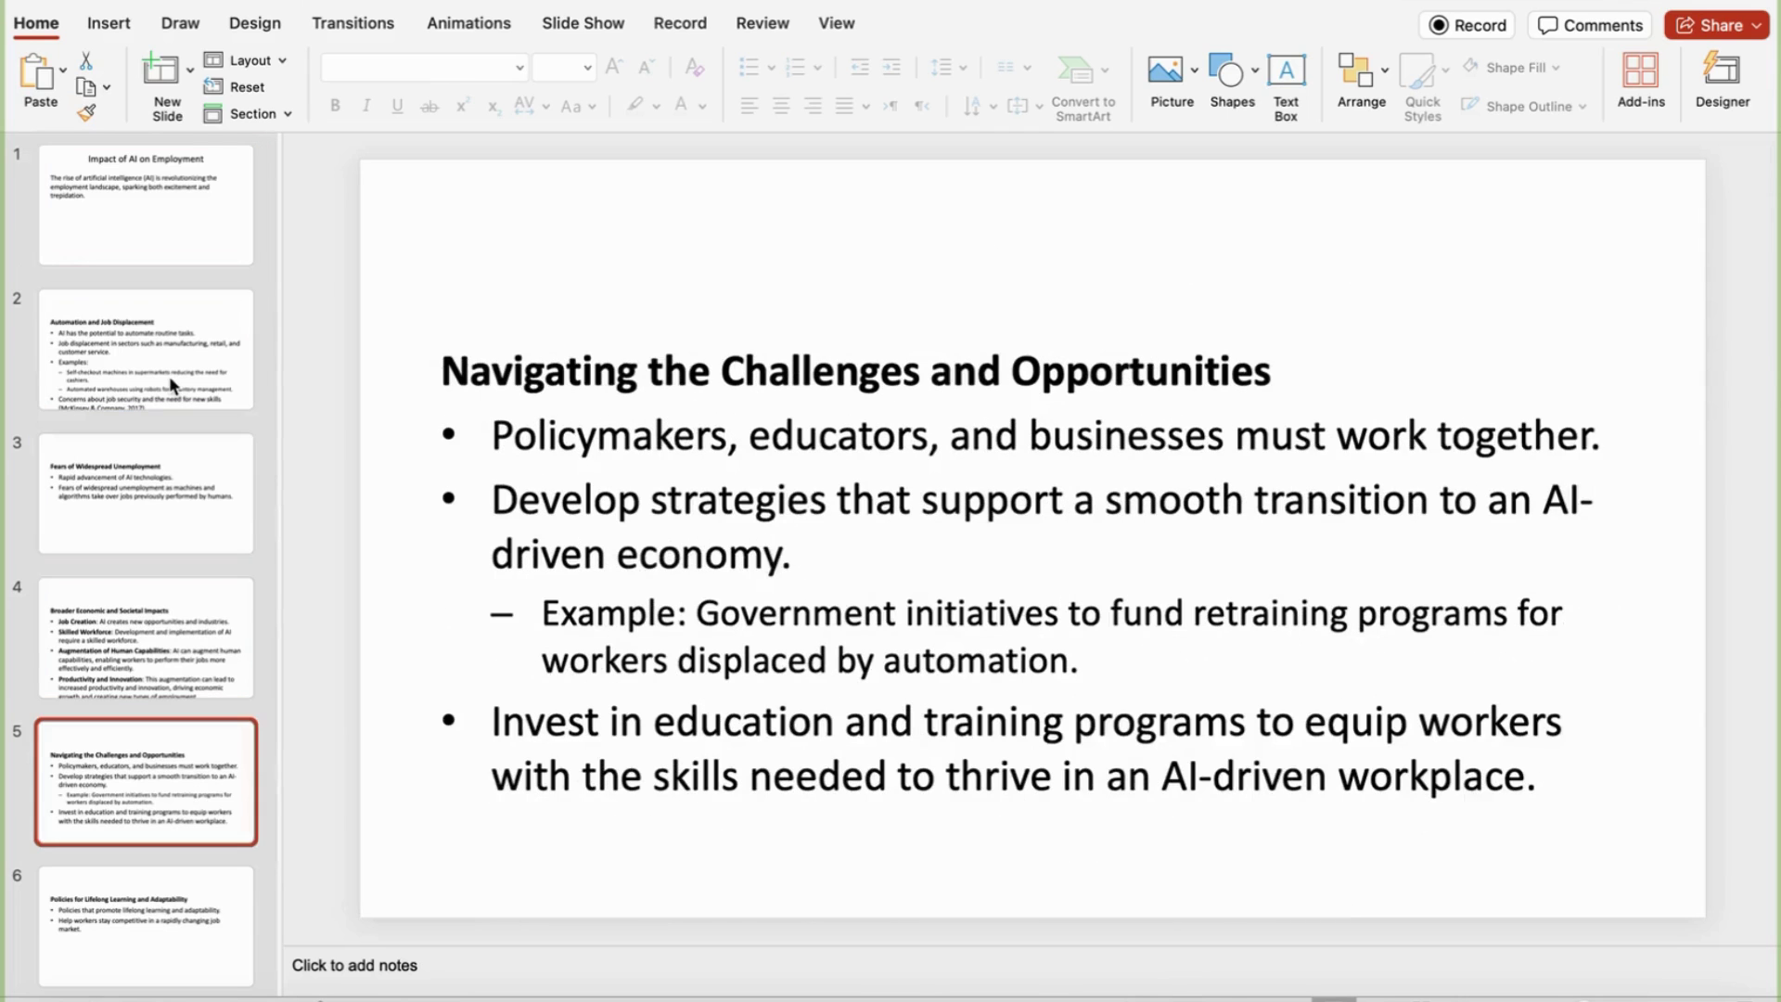
key("Down")
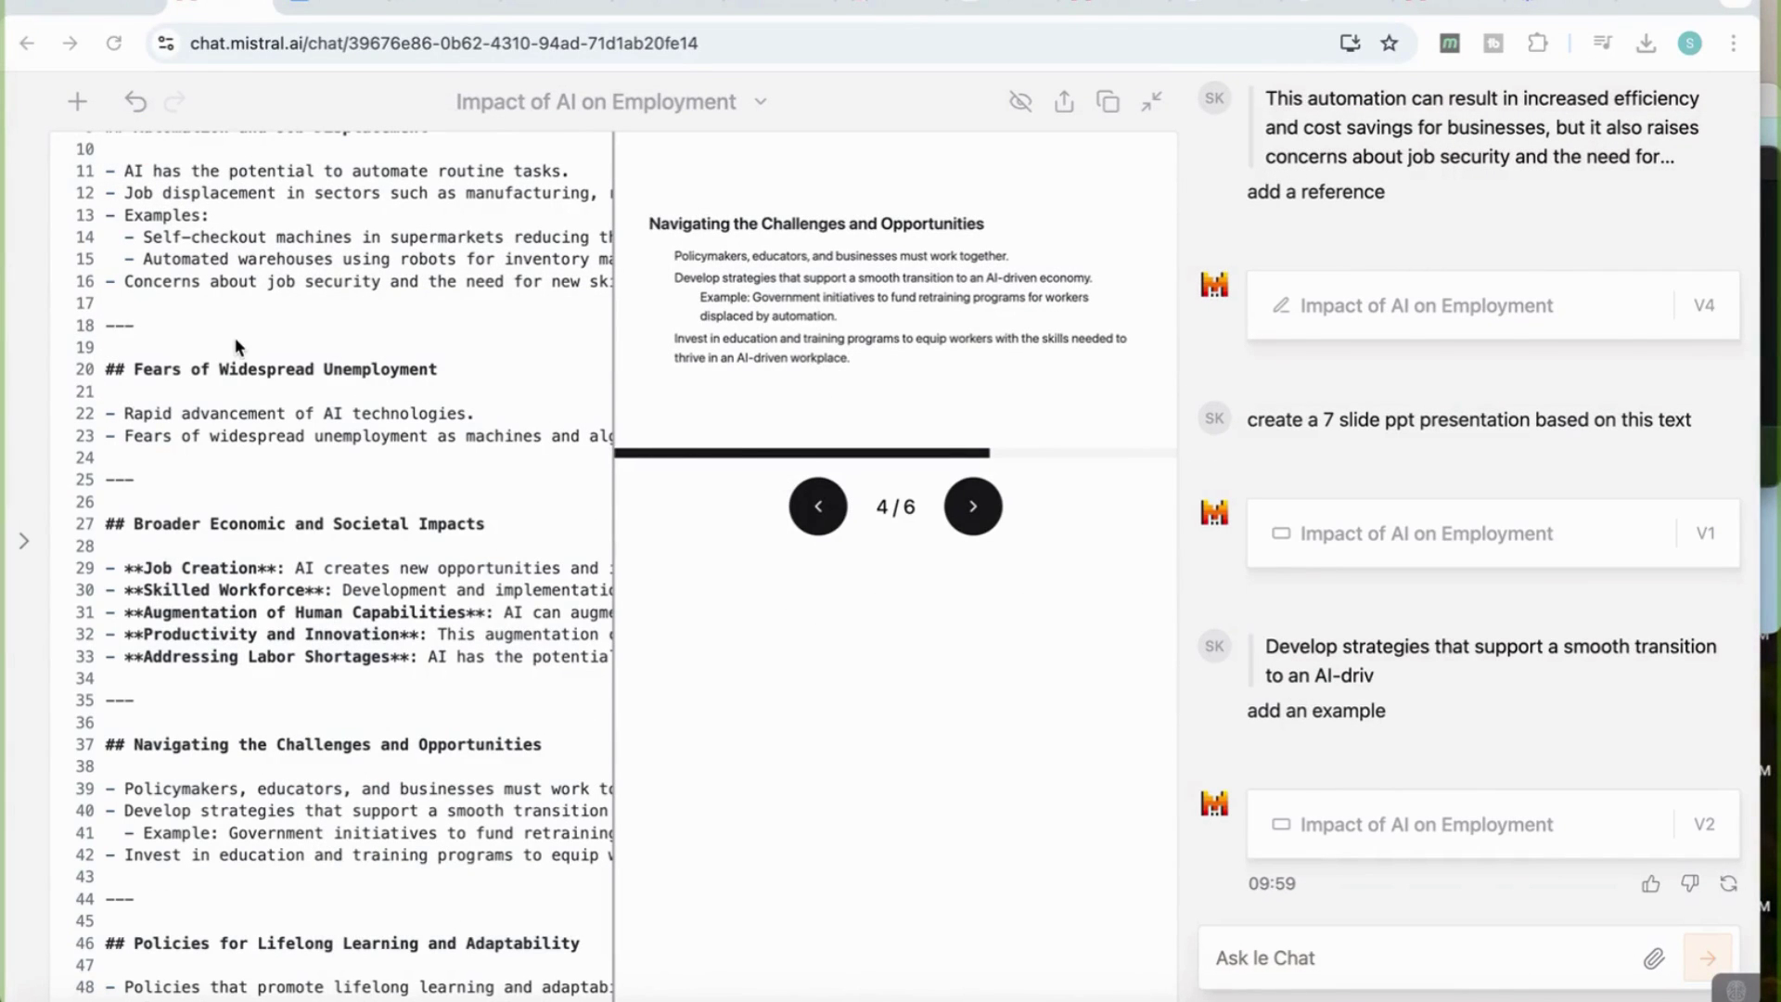
- Switch to Le Chat in the browser and, in a blank chat with Web search instead of Canvas, ask "What is the price of bitcoin today?"
left_click(27, 43)
left_click(27, 42)
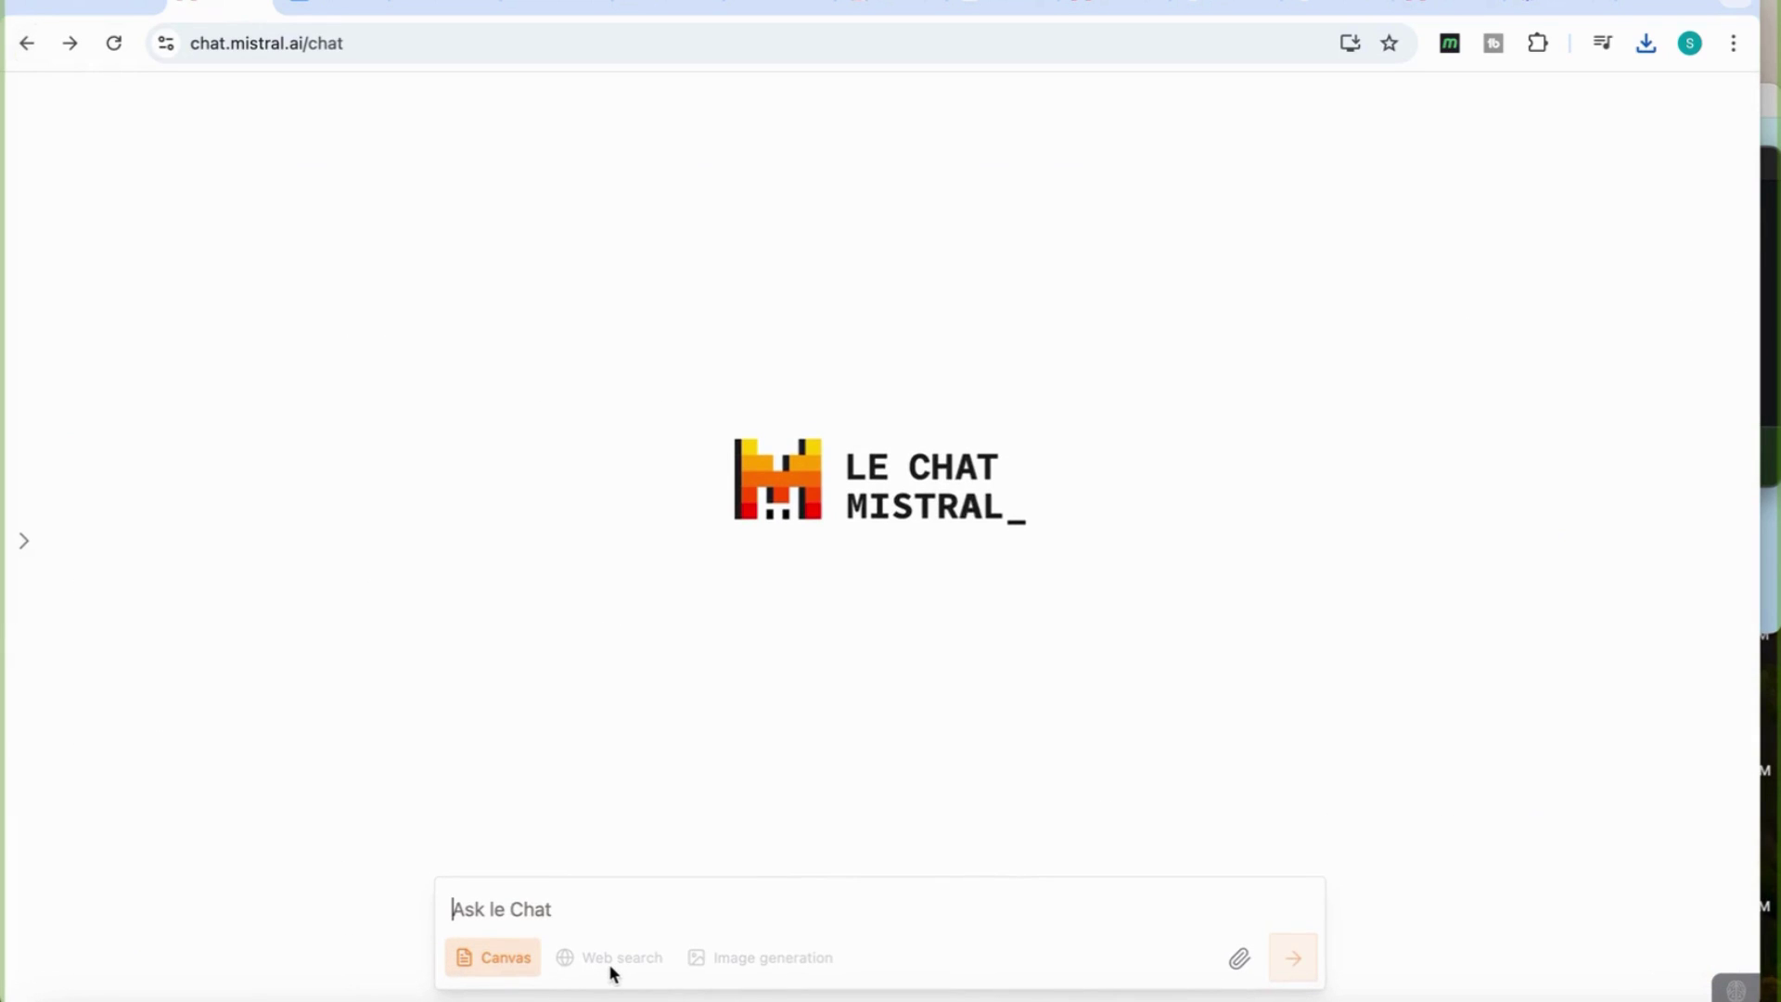
left_click(501, 970)
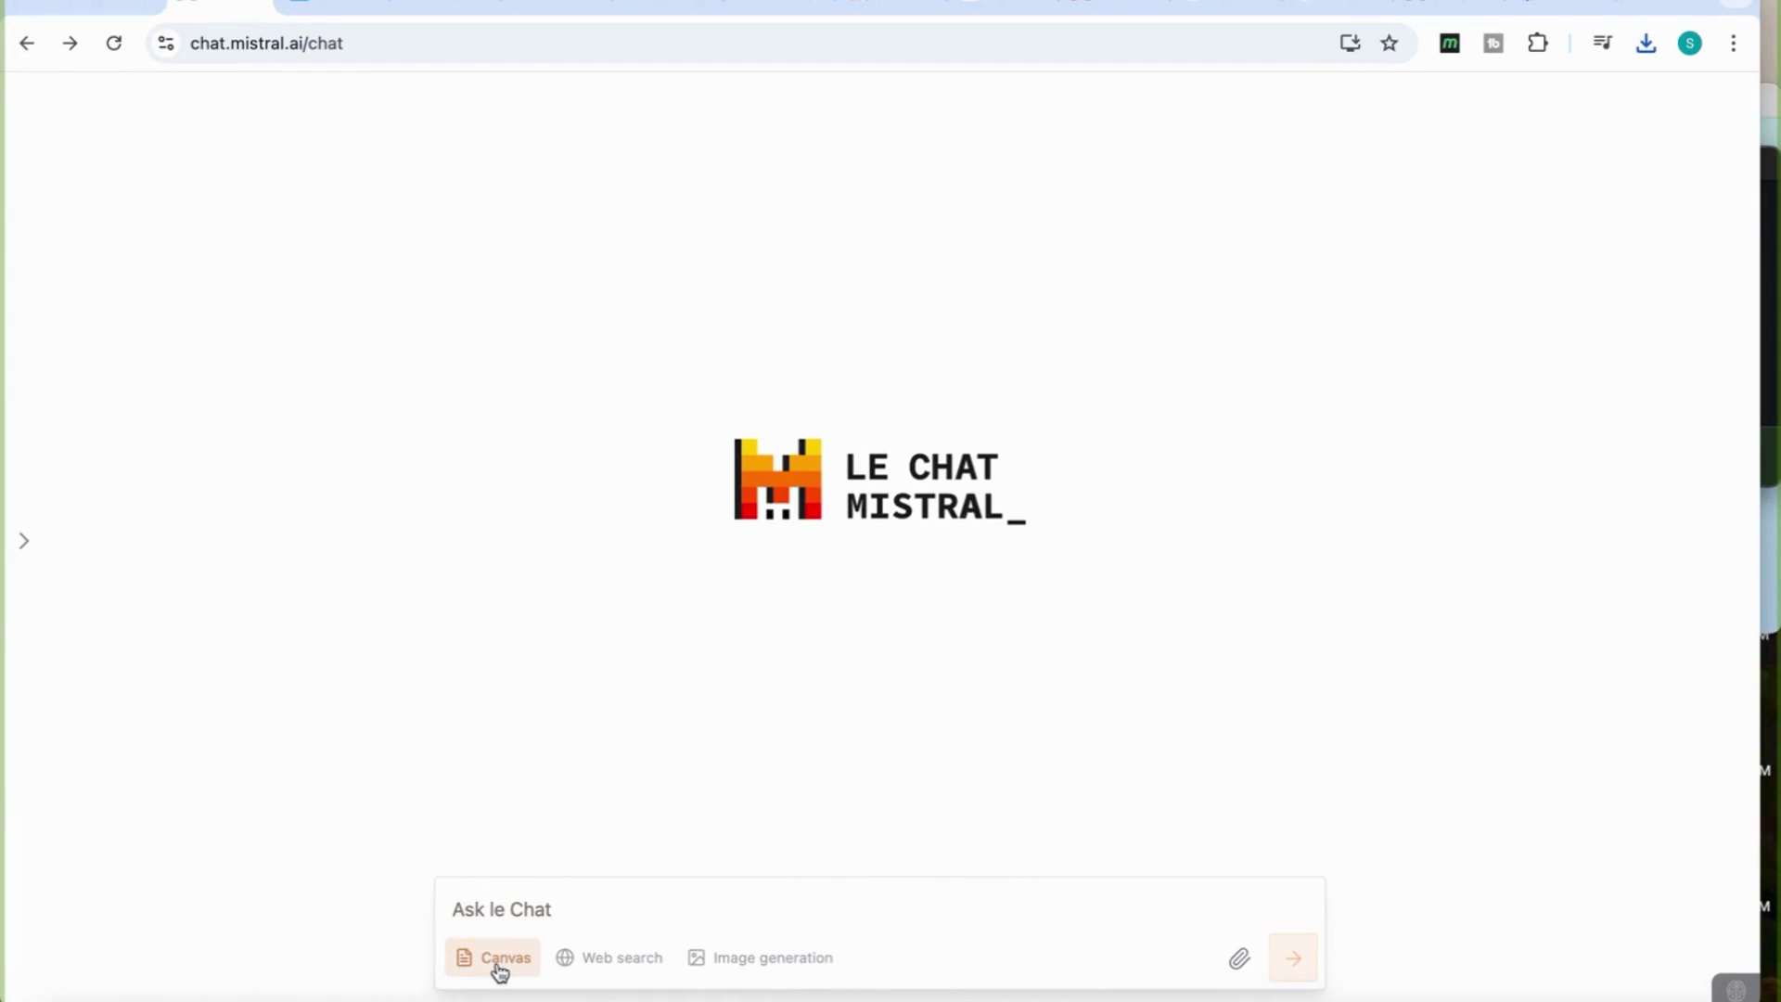
left_click(619, 967)
left_click(600, 909)
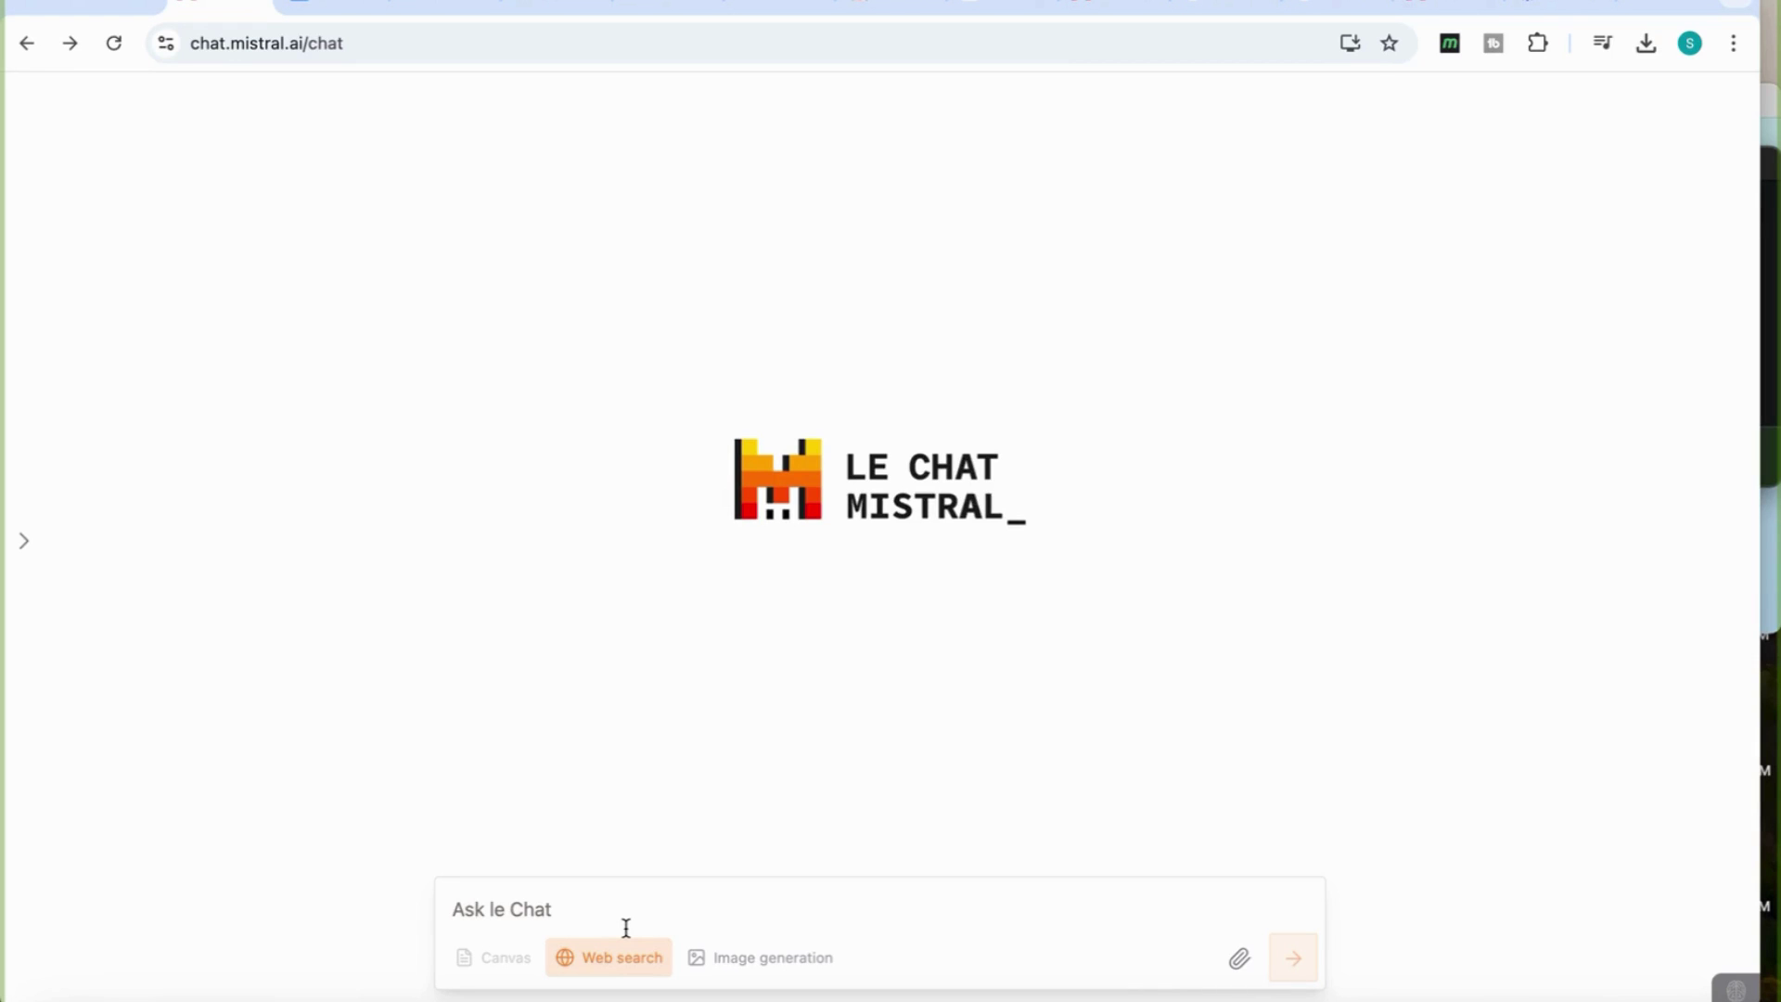
type("whats the price of bitcoin today")
left_click(1297, 959)
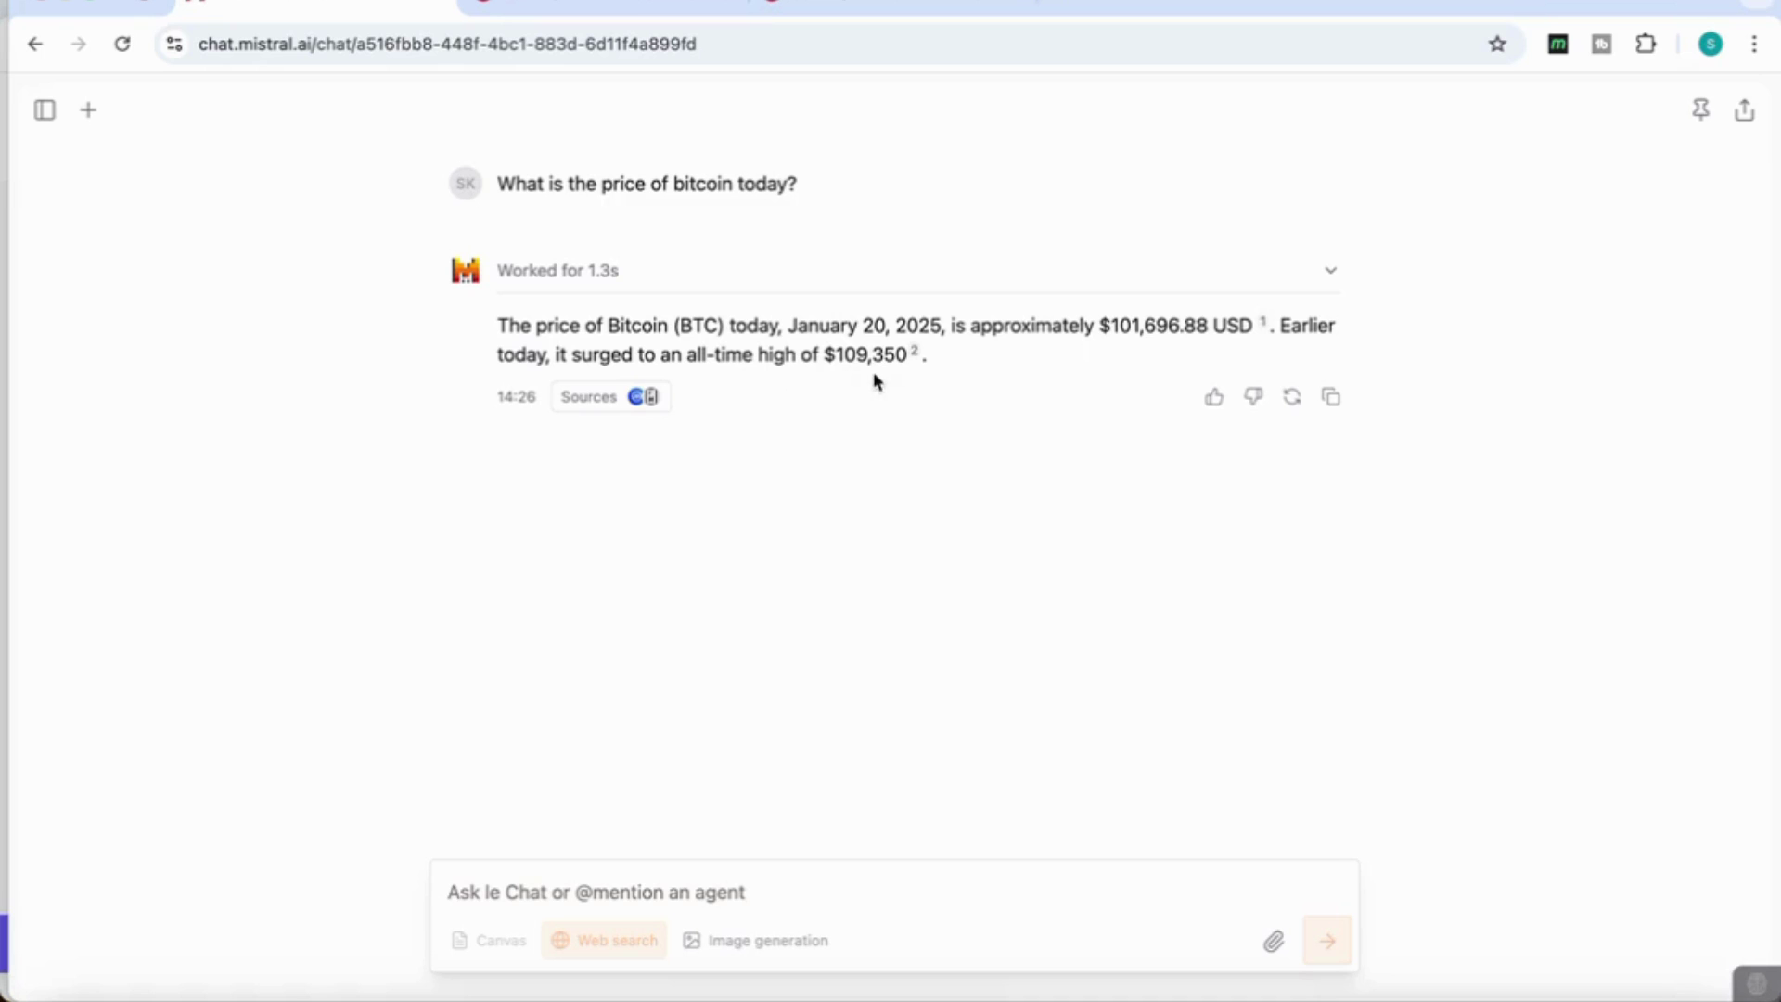
- Open the answer's sources, check the bitcoin price and chart on the cited CoinMarketCap page, and return to the chat
left_click(593, 397)
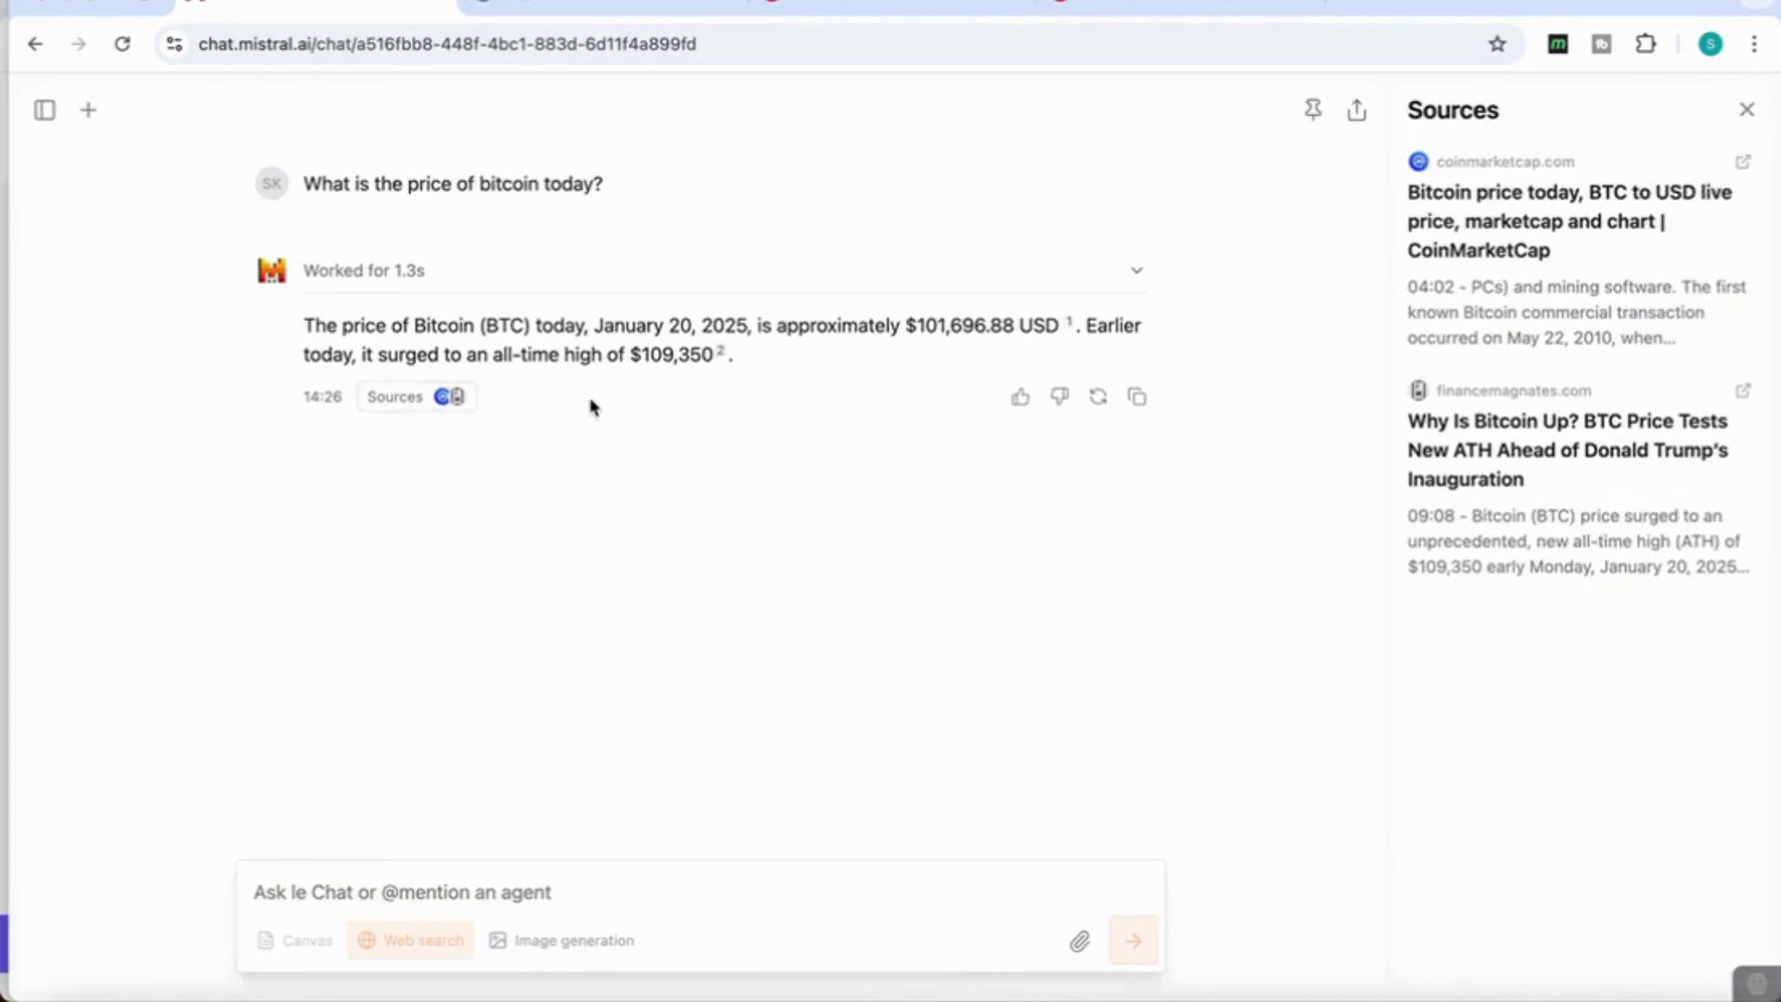
left_click(1485, 241)
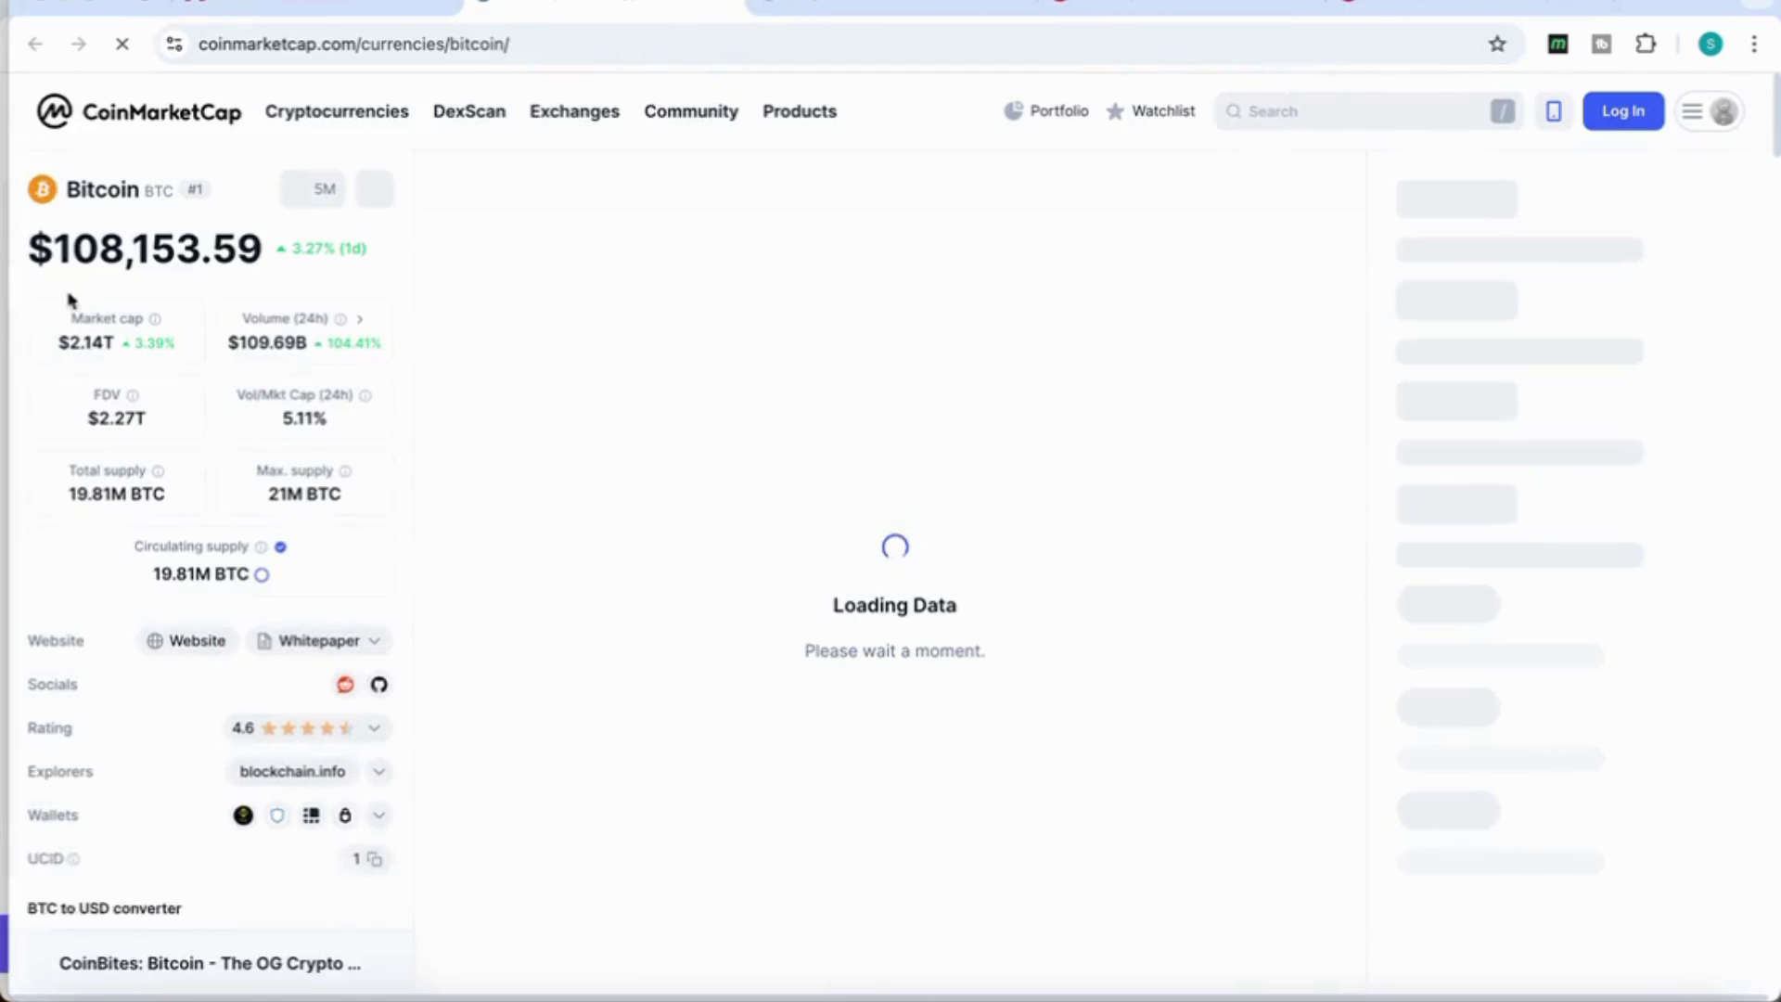
key("ctrl+shift+Tab")
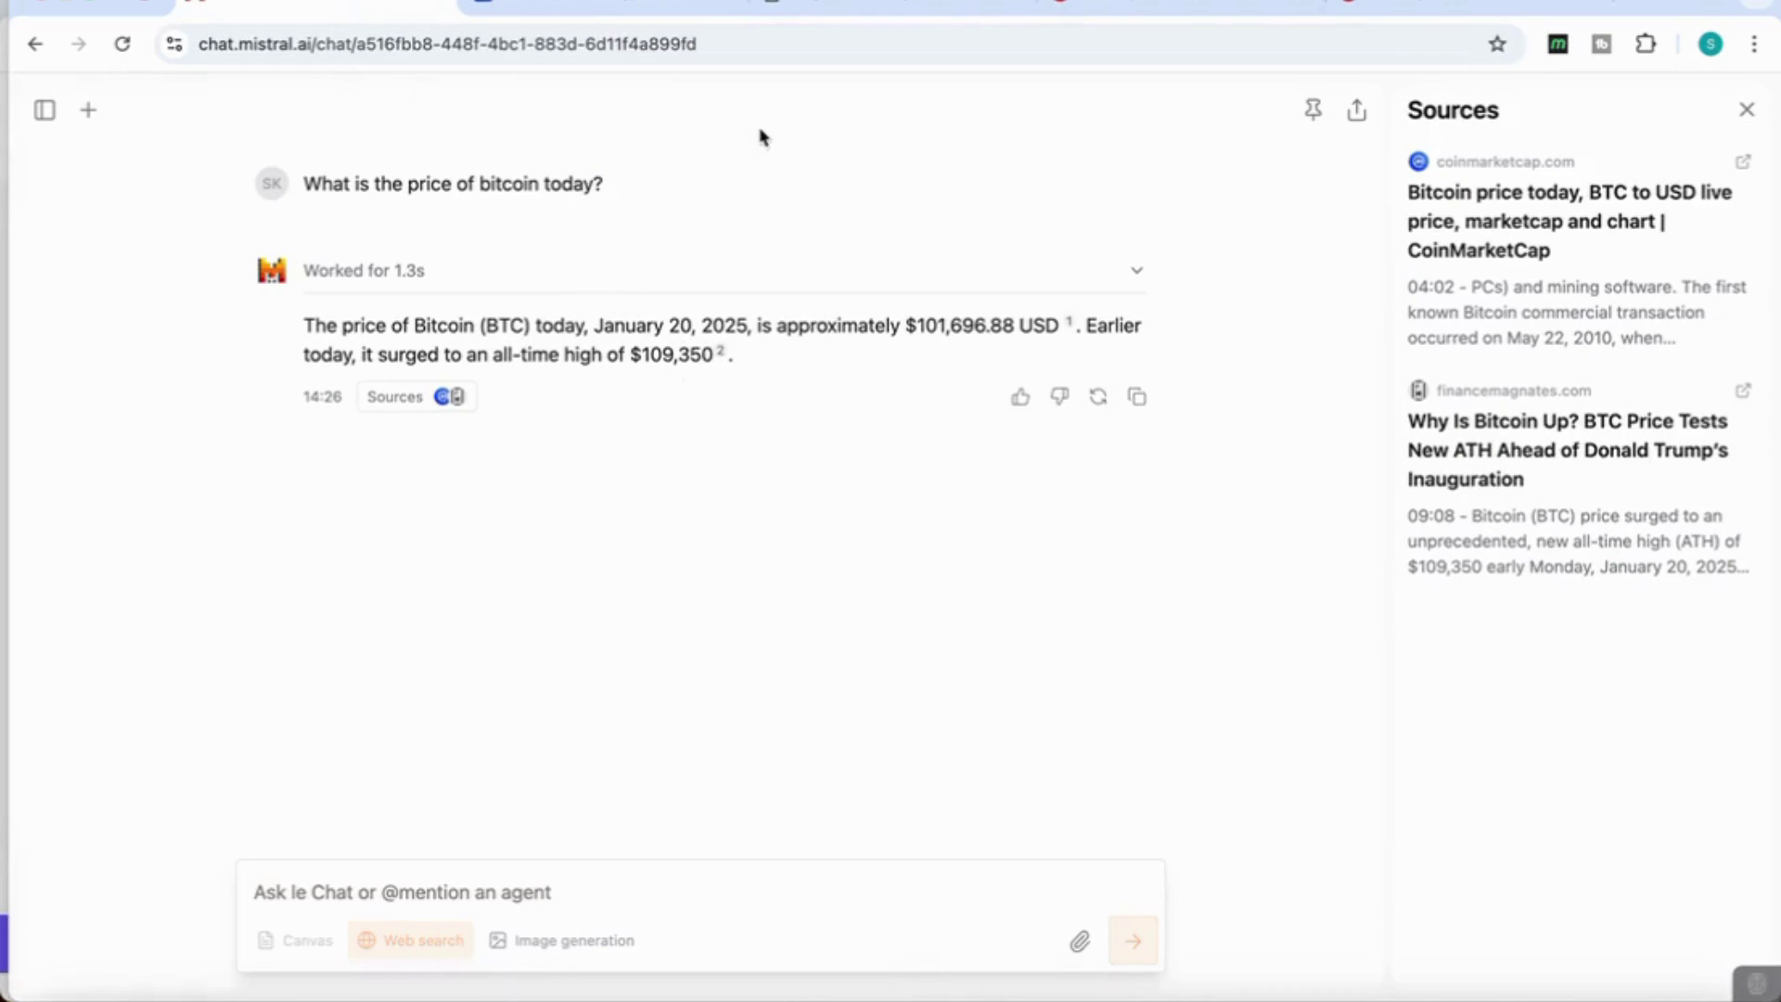
left_click(603, 13)
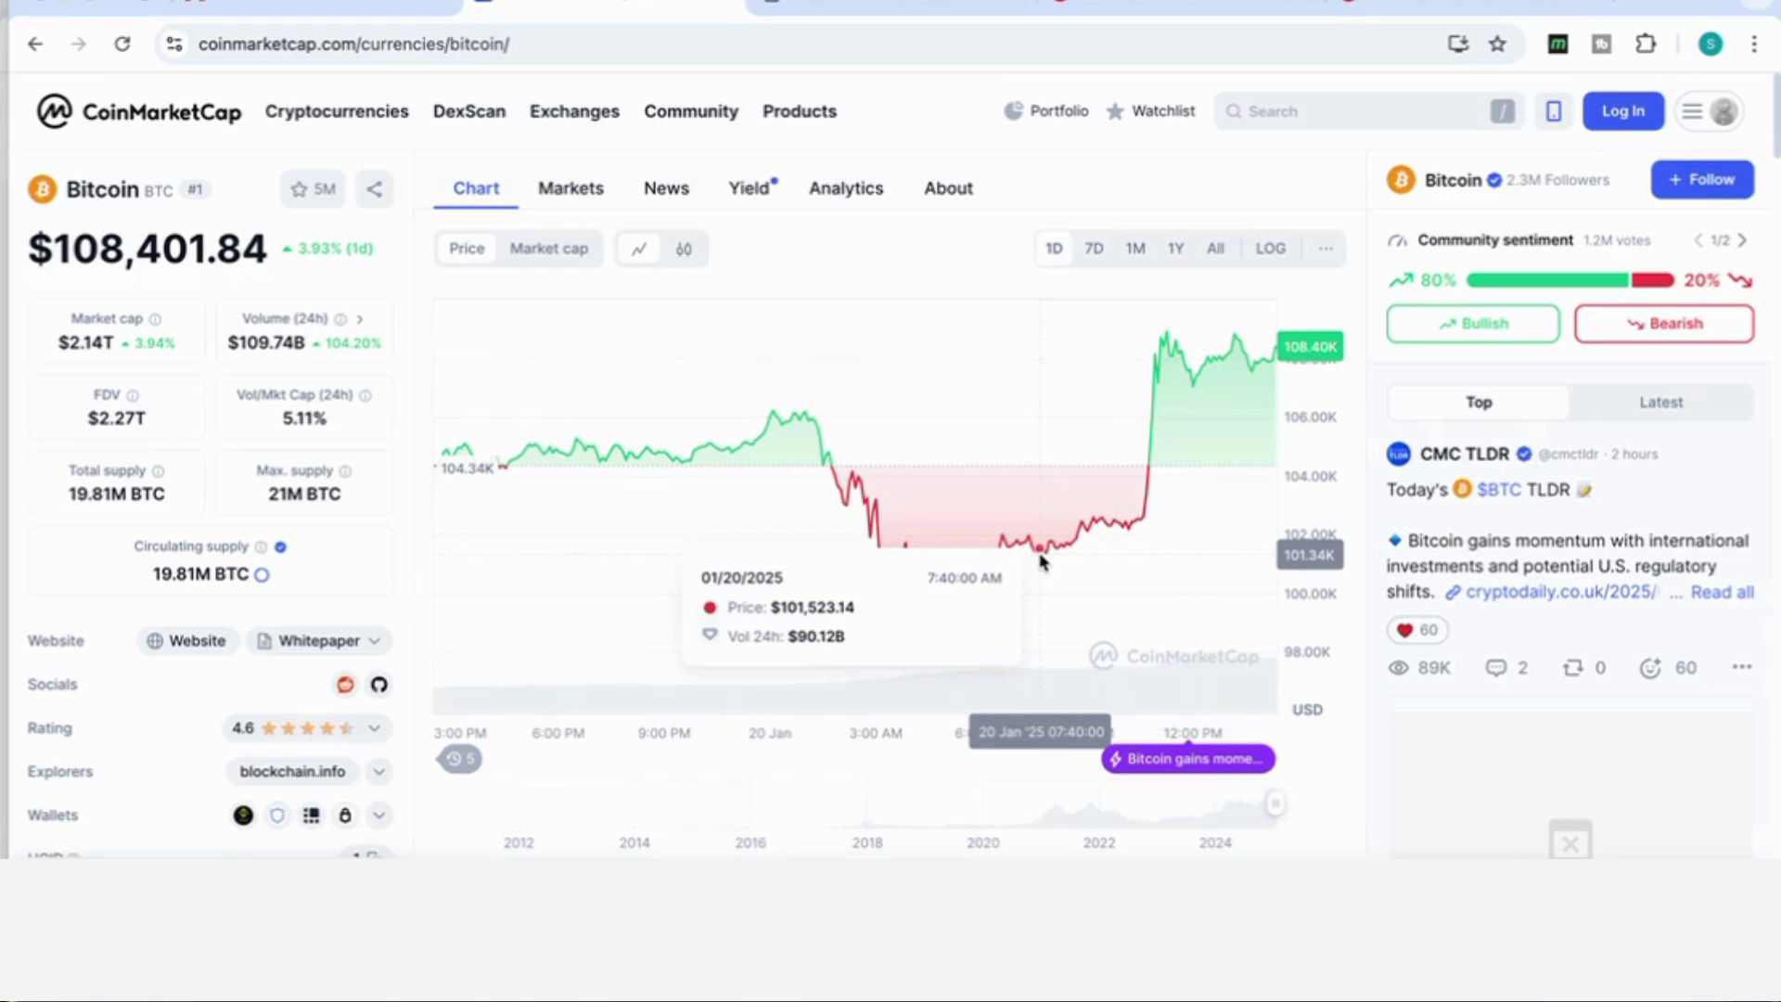
key("ctrl+shift+Tab")
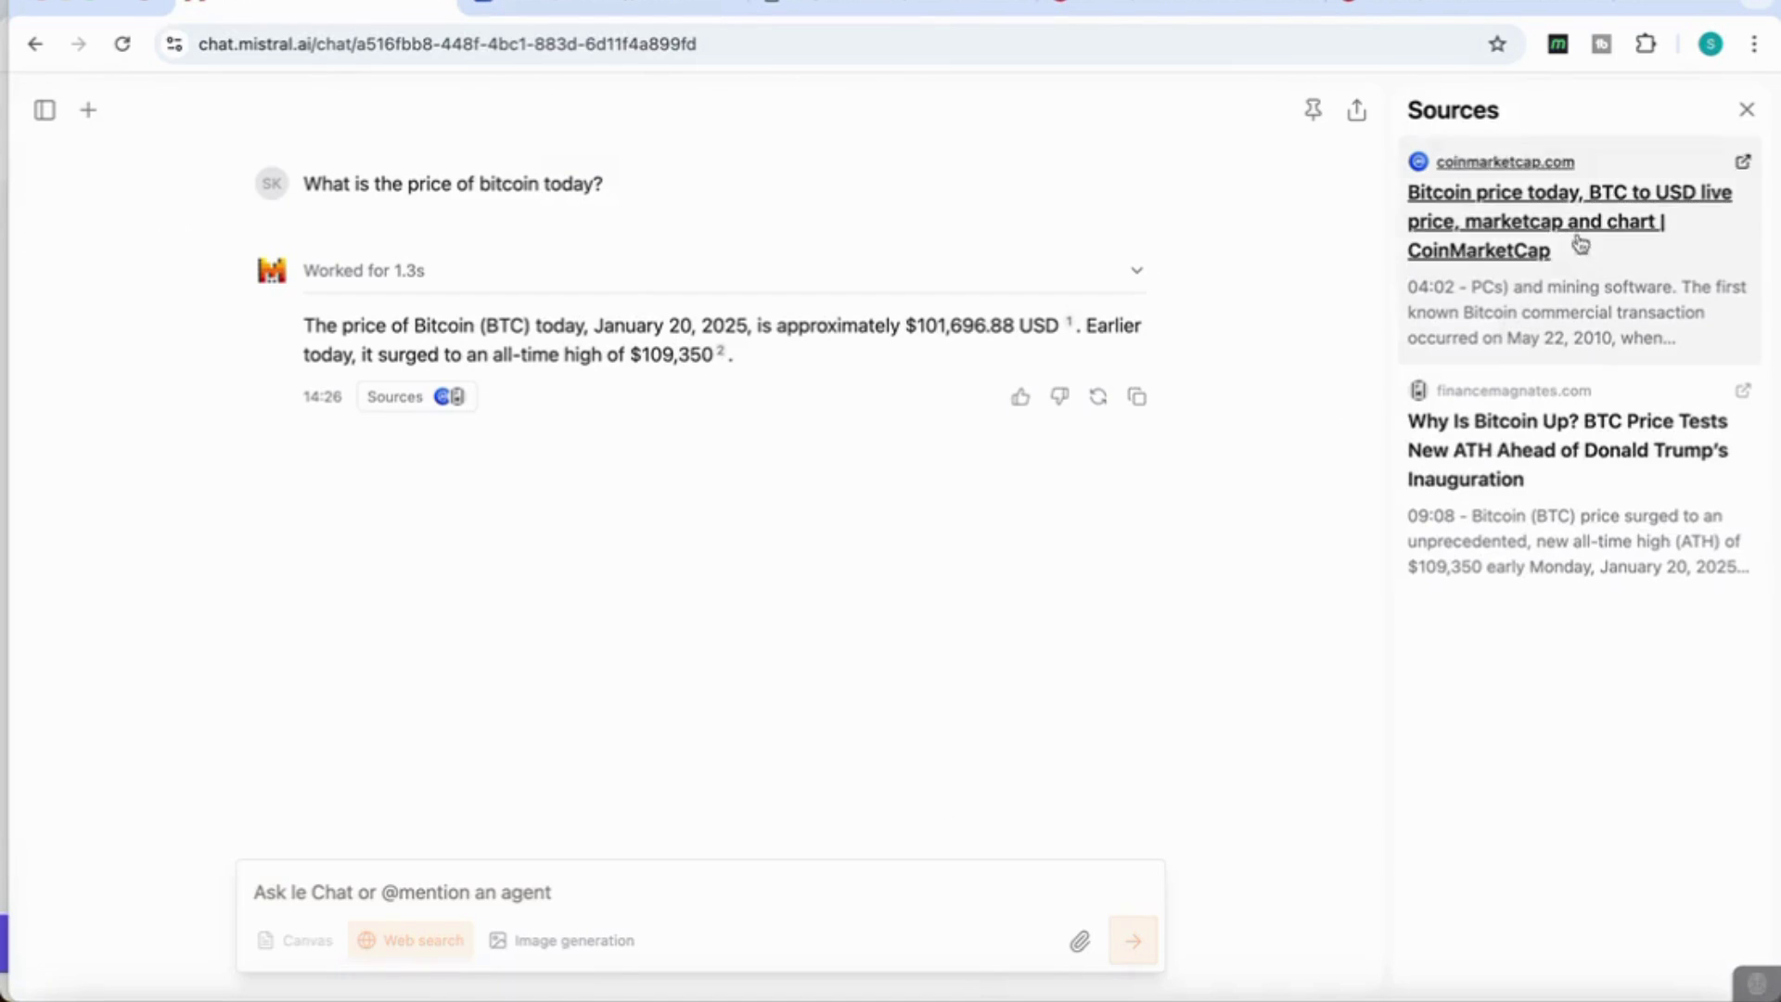
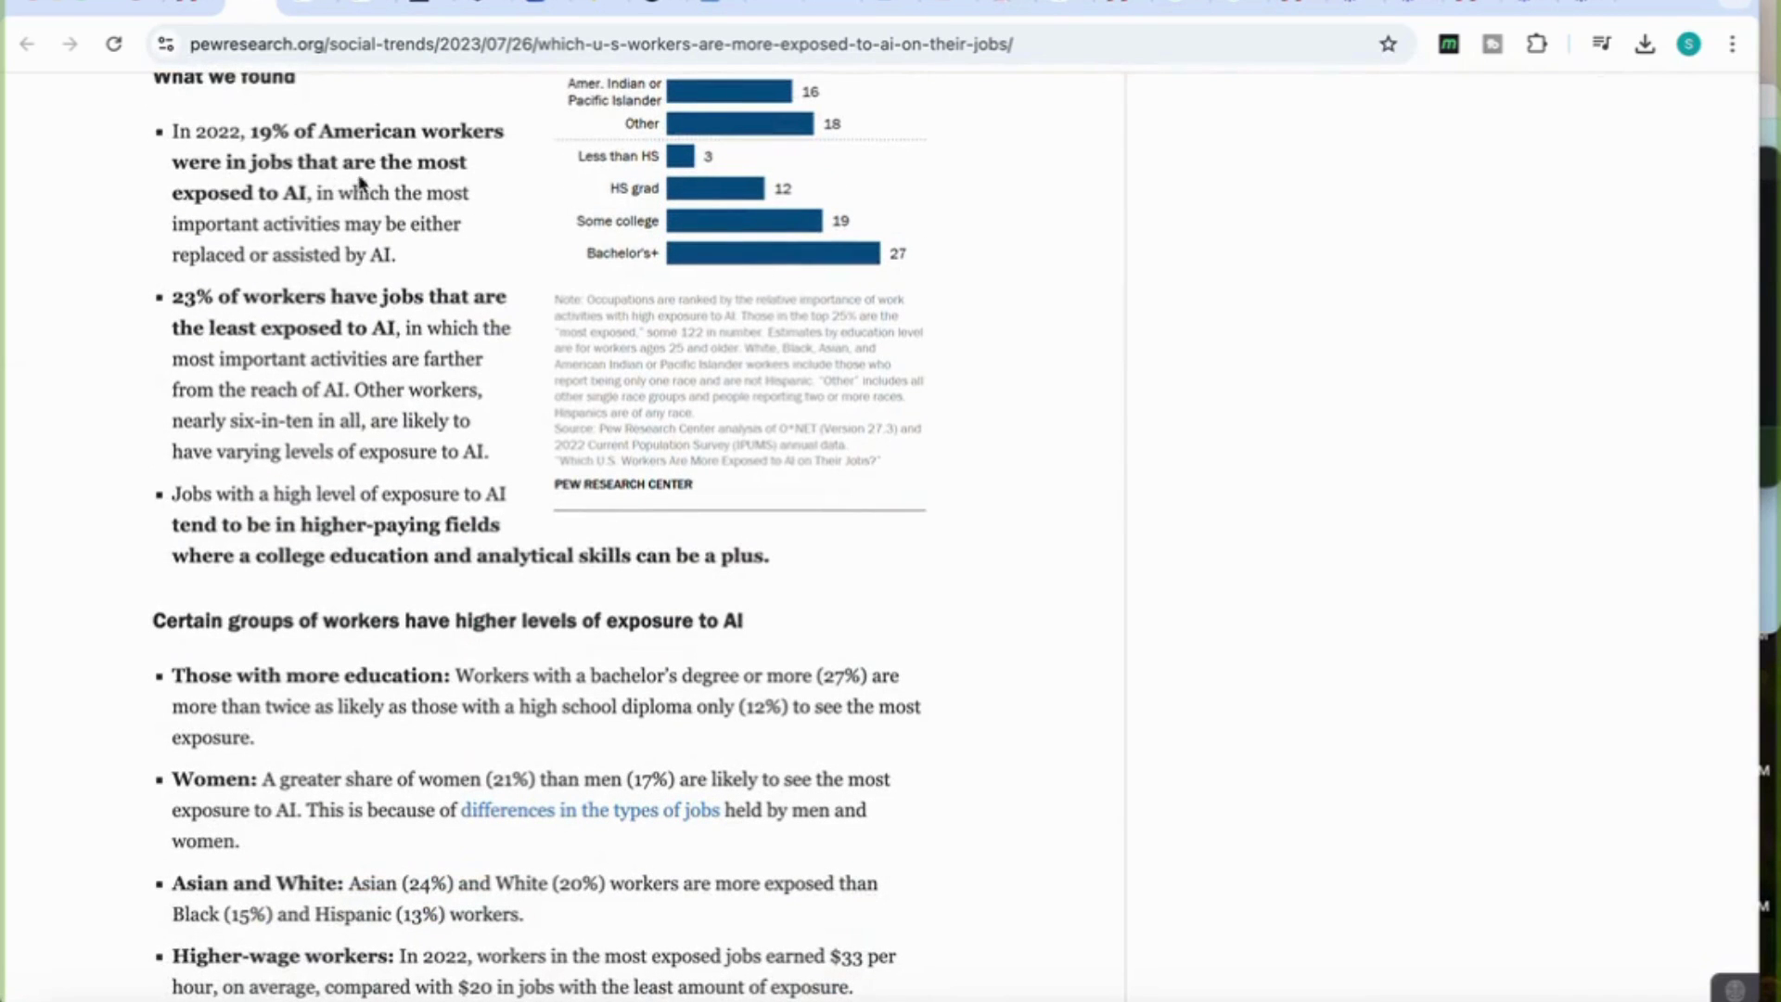
- Read the Pew Research findings on workers' exposure to AI and compare them with the statistics in Le Chat's answer
scroll(325, 232, "down", 2)
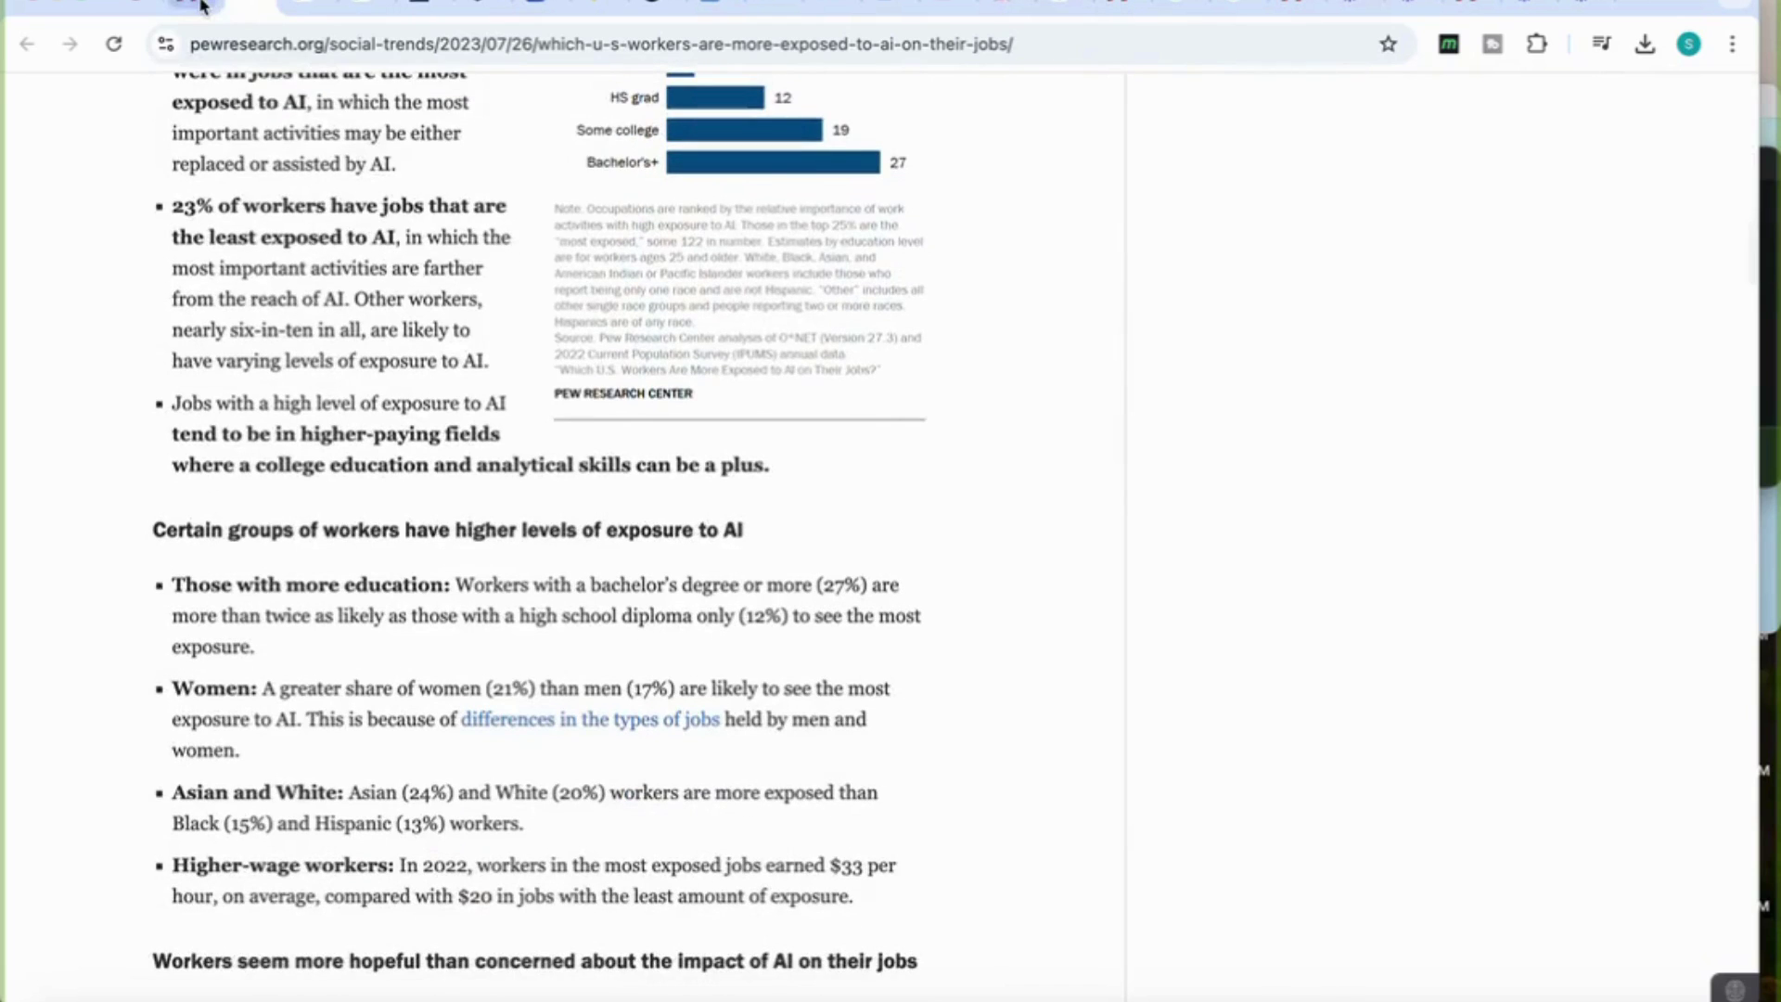
key("ctrl+shift+Tab")
scroll(640, 580, "down", 2)
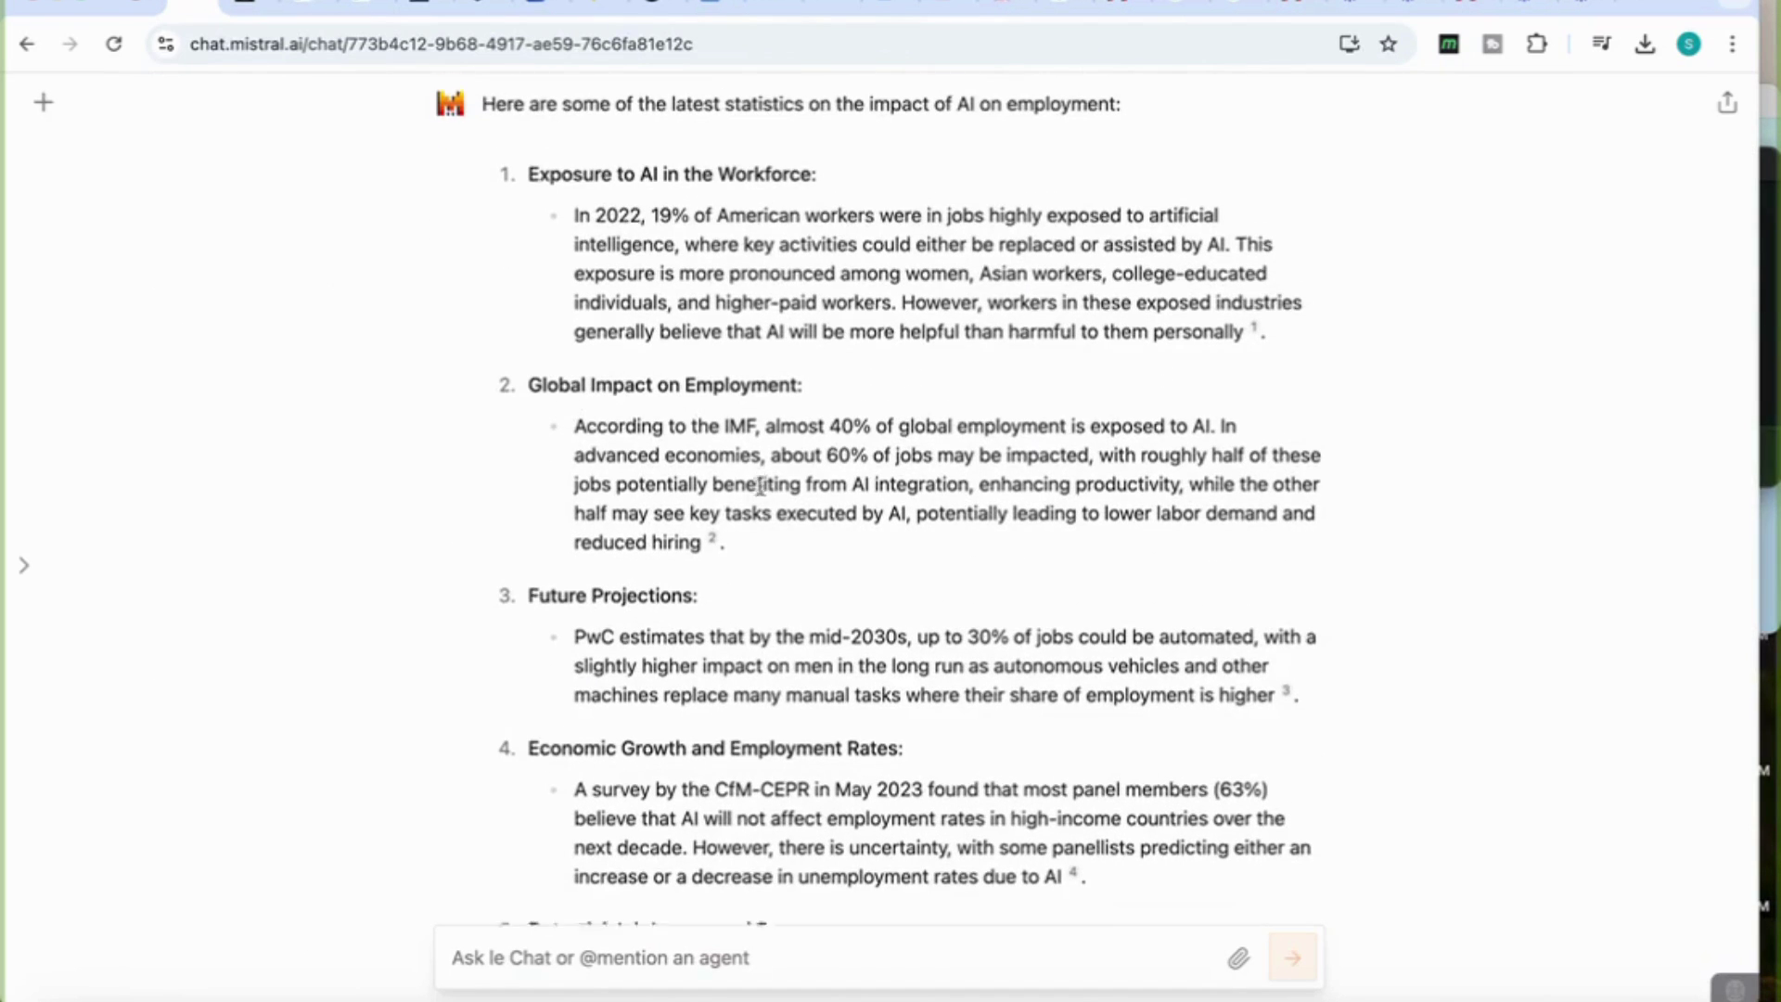
scroll(760, 486, "down", 1)
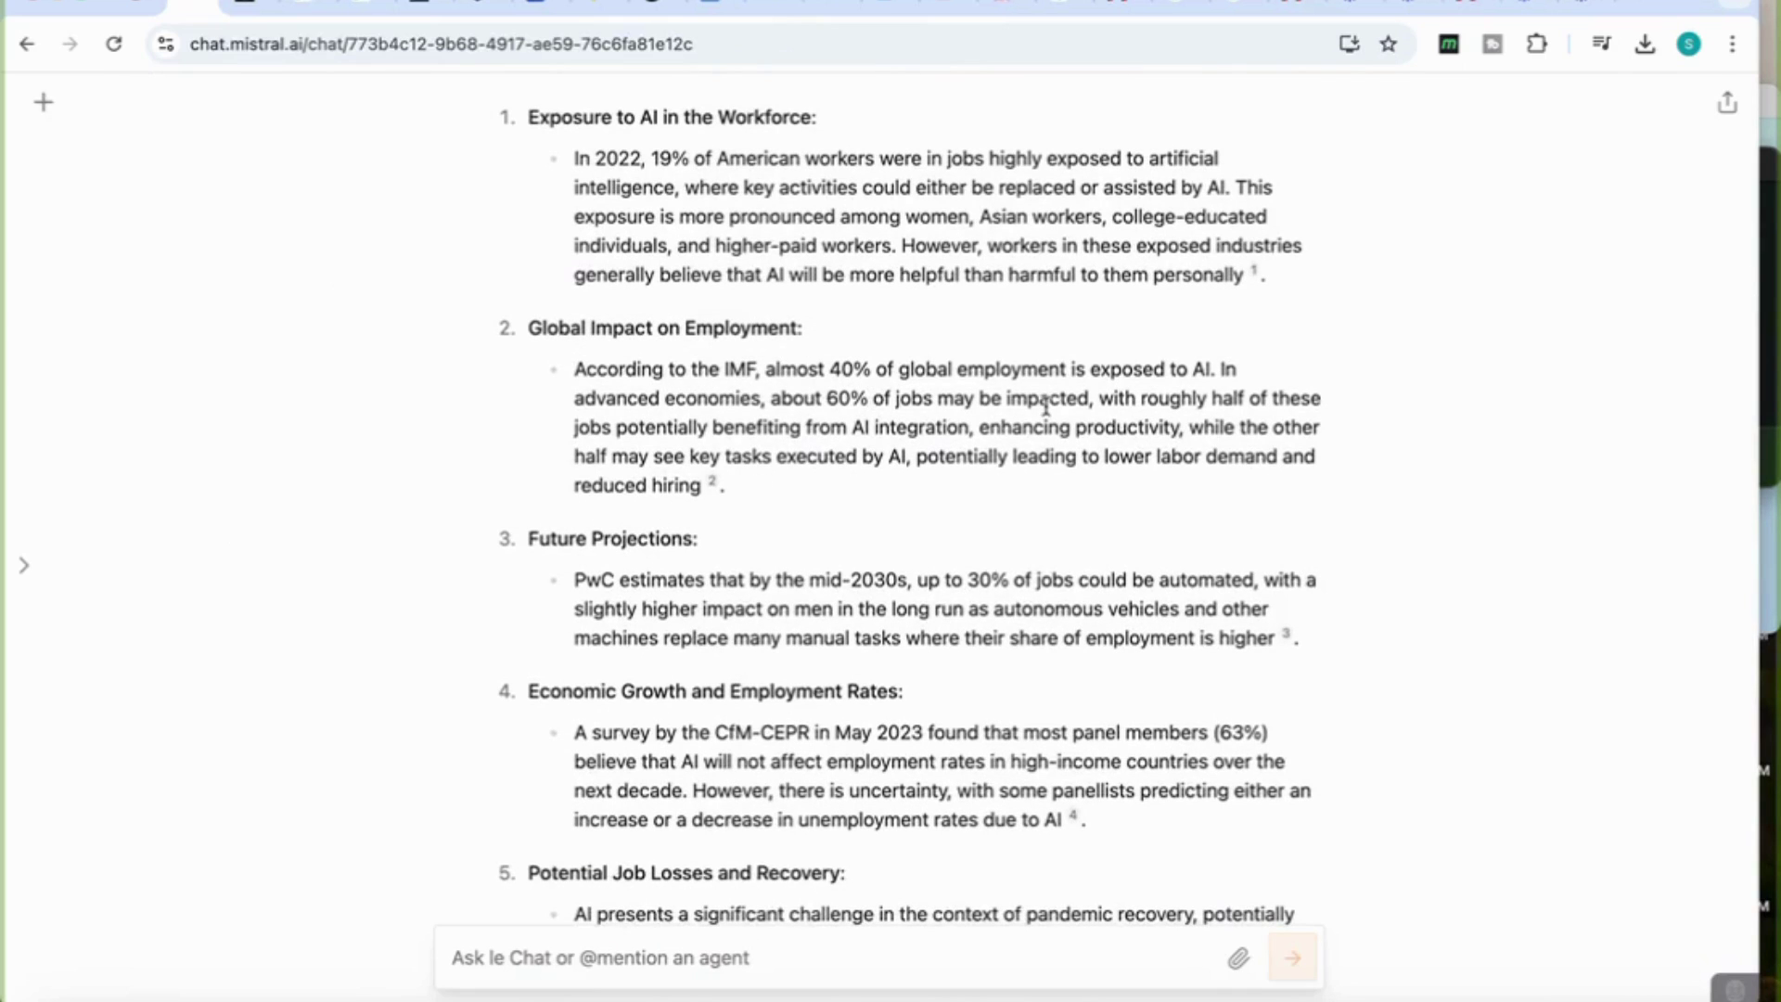
- Check the IMF article cited under "Global Impact on Employment" and return to Le Chat's answer
left_click(713, 482)
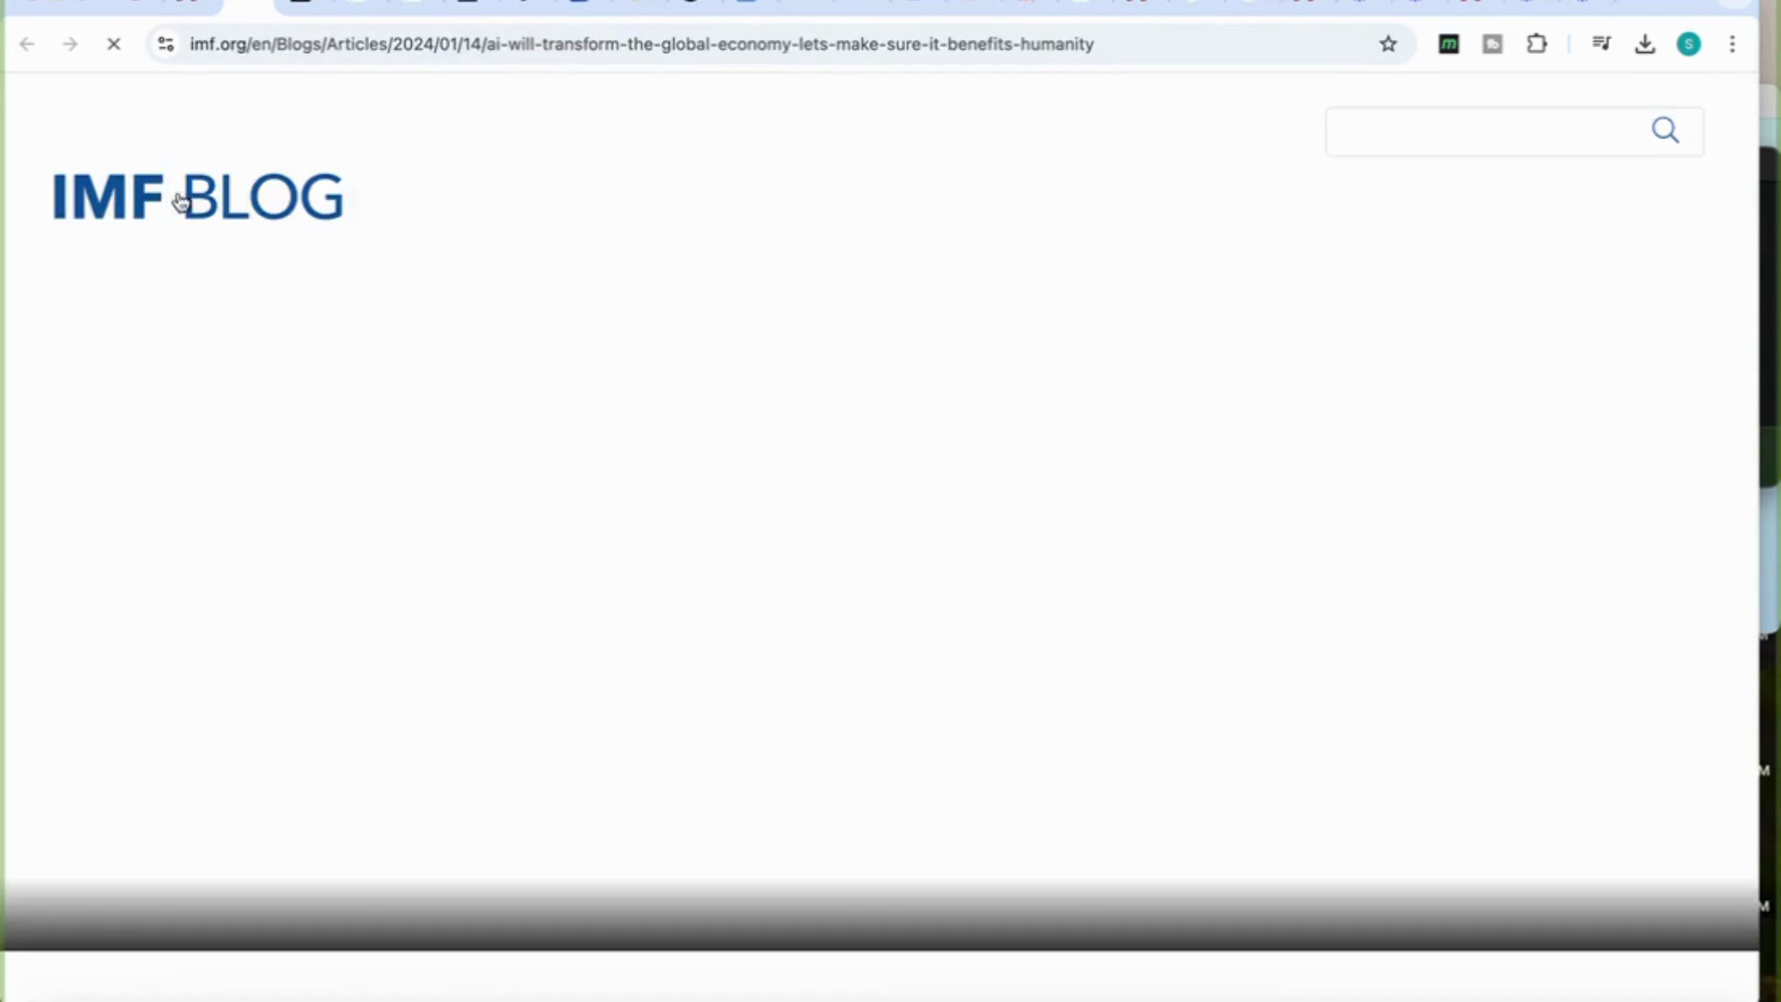
scroll(309, 305, "down", 9)
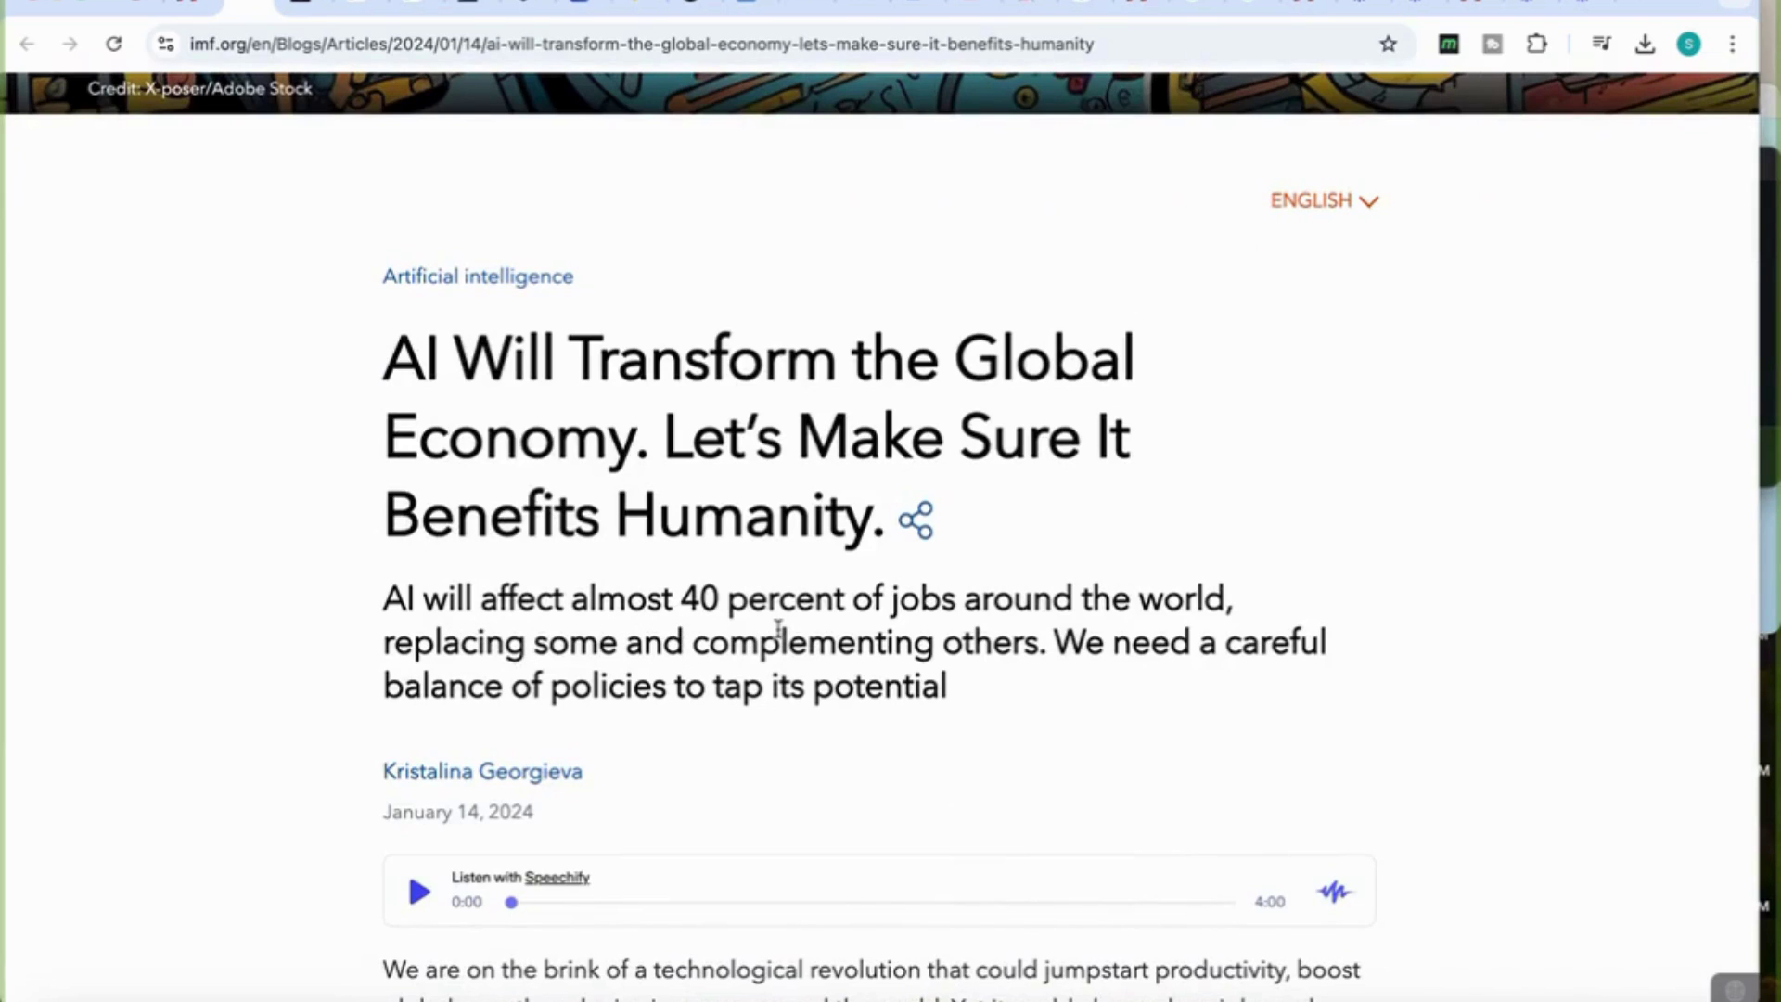
left_click(190, 4)
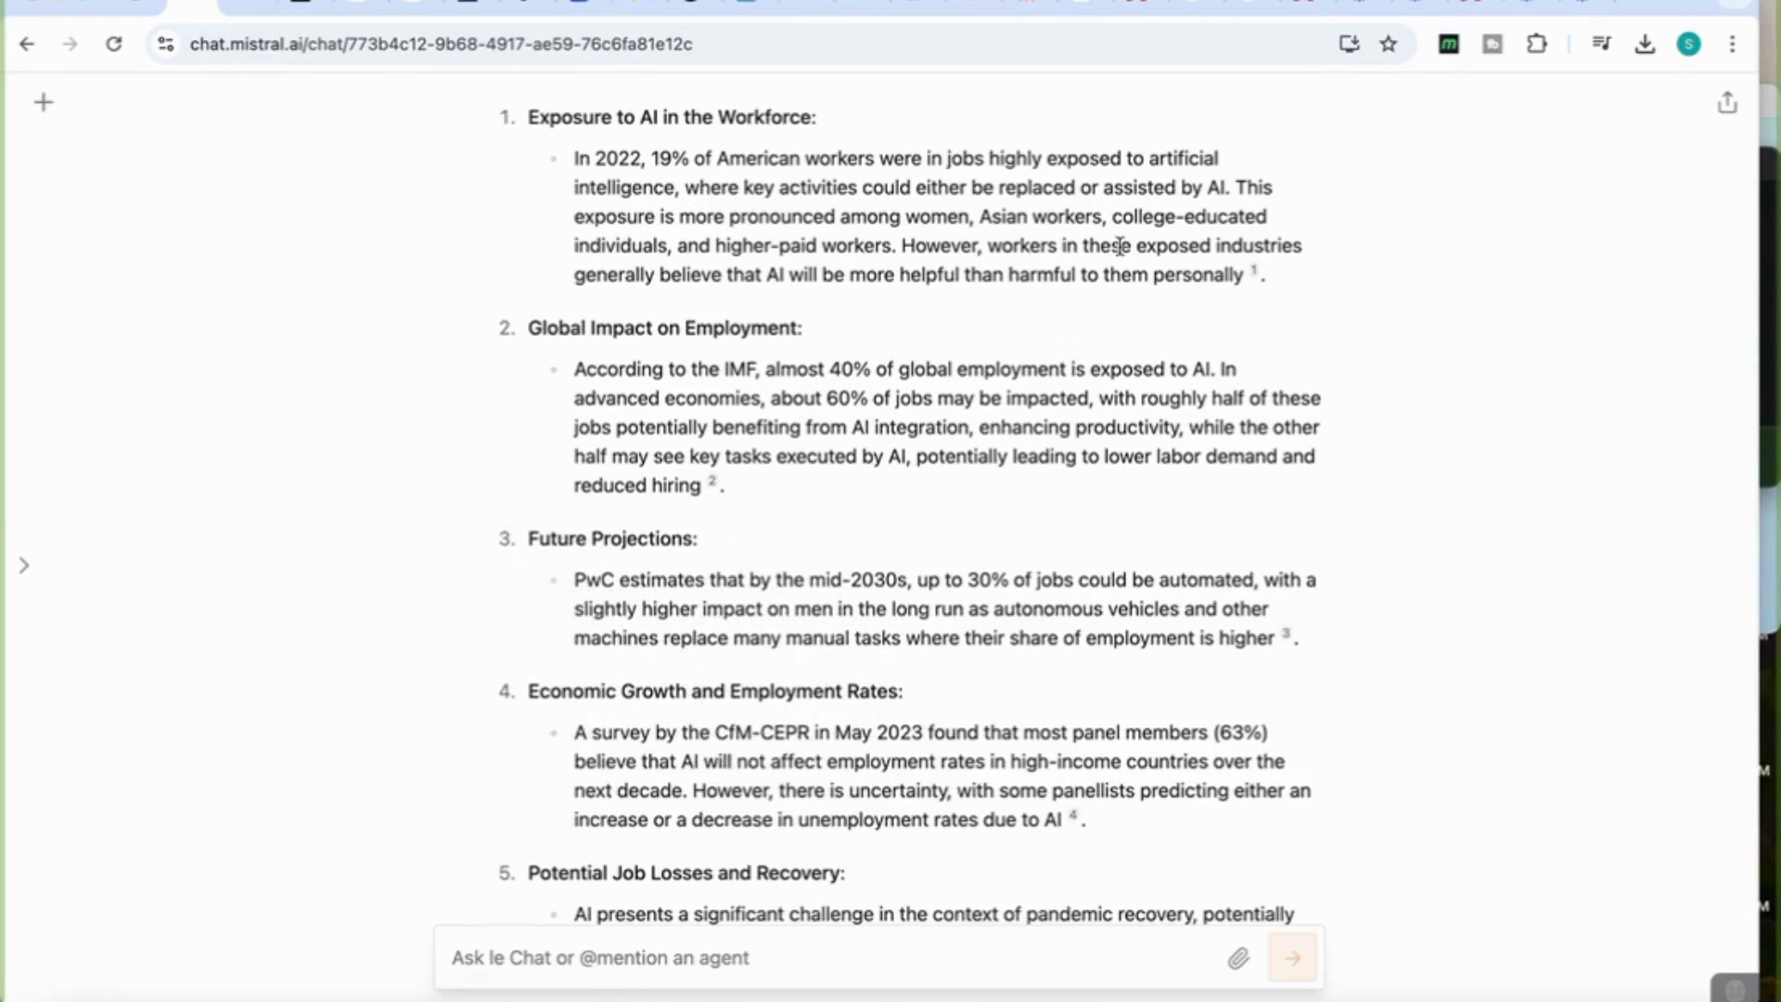
- Read the remaining AI employment statistics through "Government and Expert Analysis" and go back up the answer
scroll(863, 582, "down", 1)
scroll(863, 582, "down", 4)
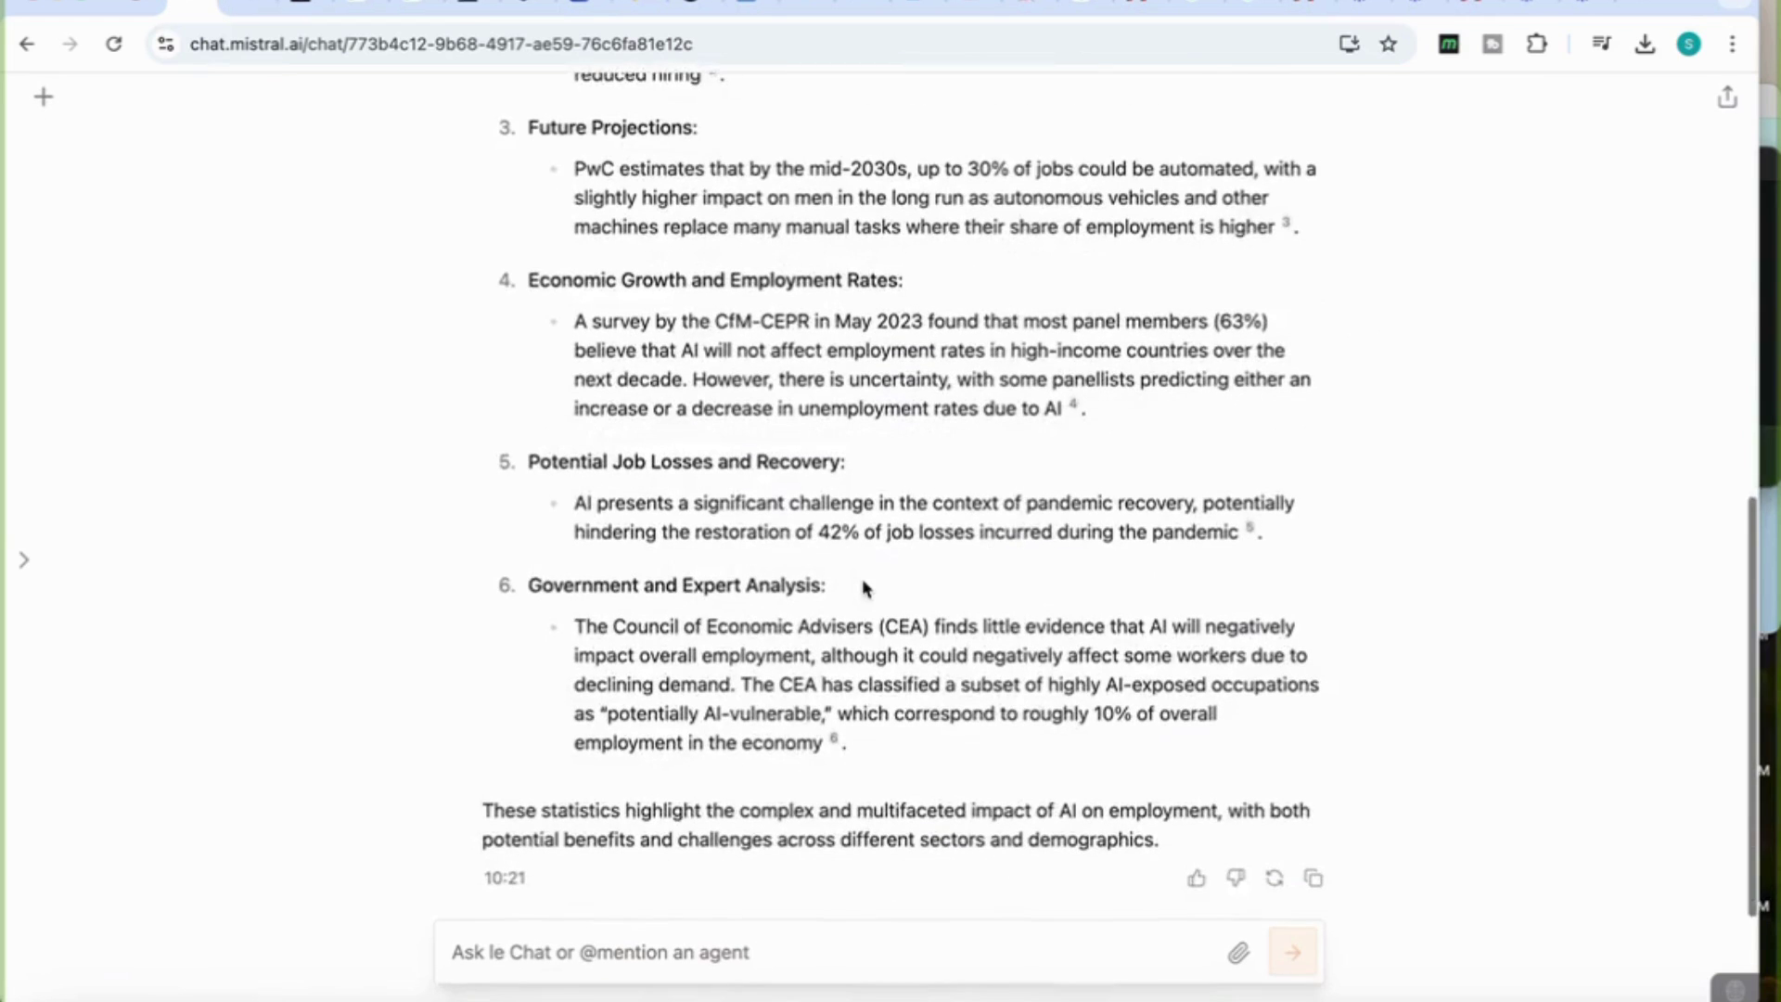
scroll(1456, 548, "up", 6)
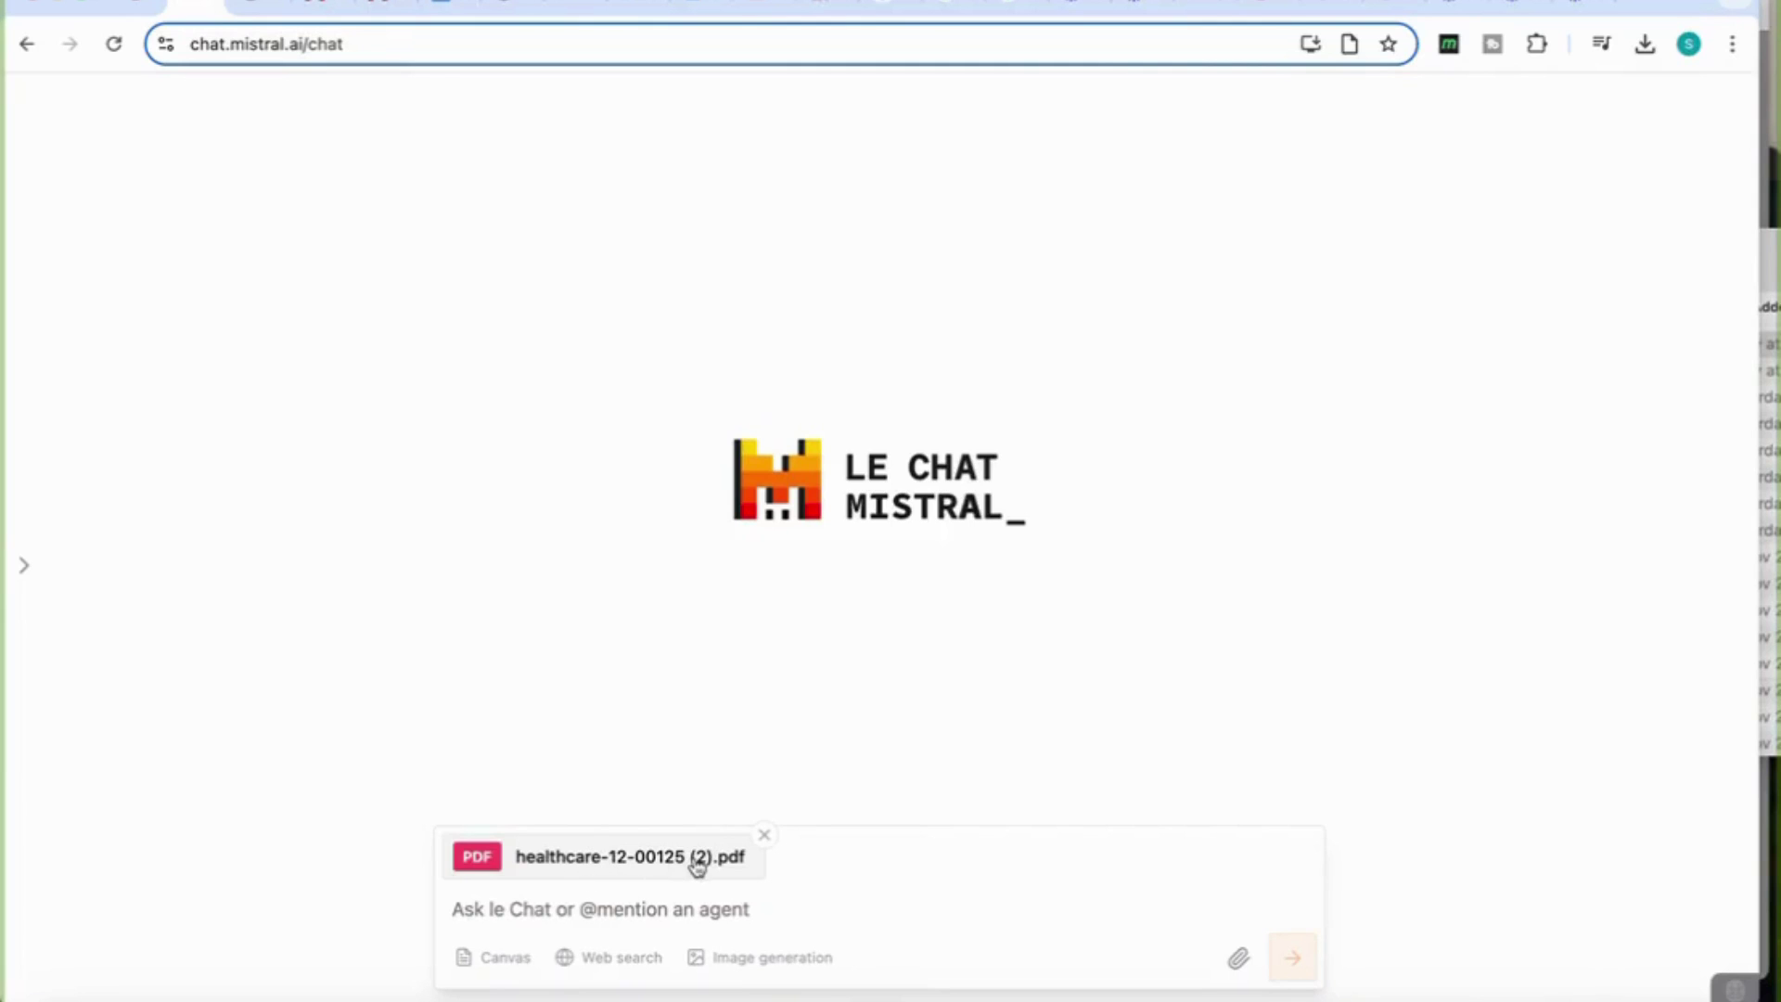
- Ask Le Chat to "summarize this article and provide me with the key insights" for the attached healthcare-12-00125 (2).pdf
left_click(660, 905)
type("summarize this article and provide me with the key insights")
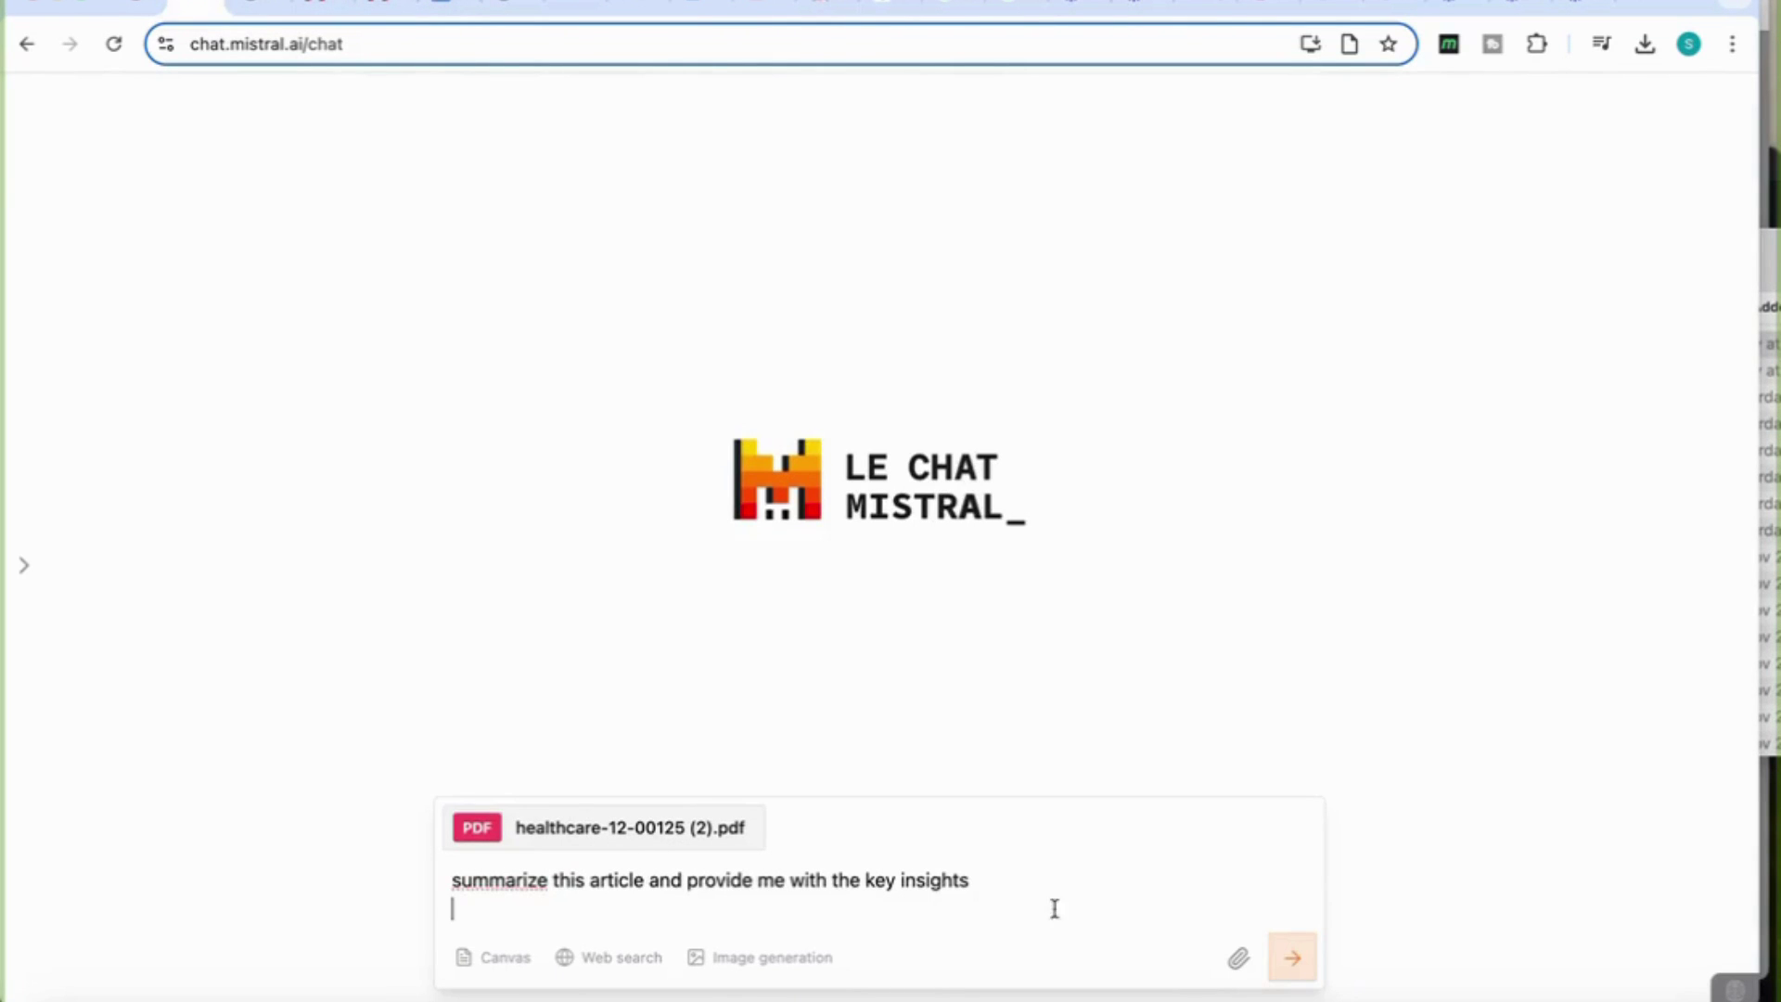
left_click(1296, 970)
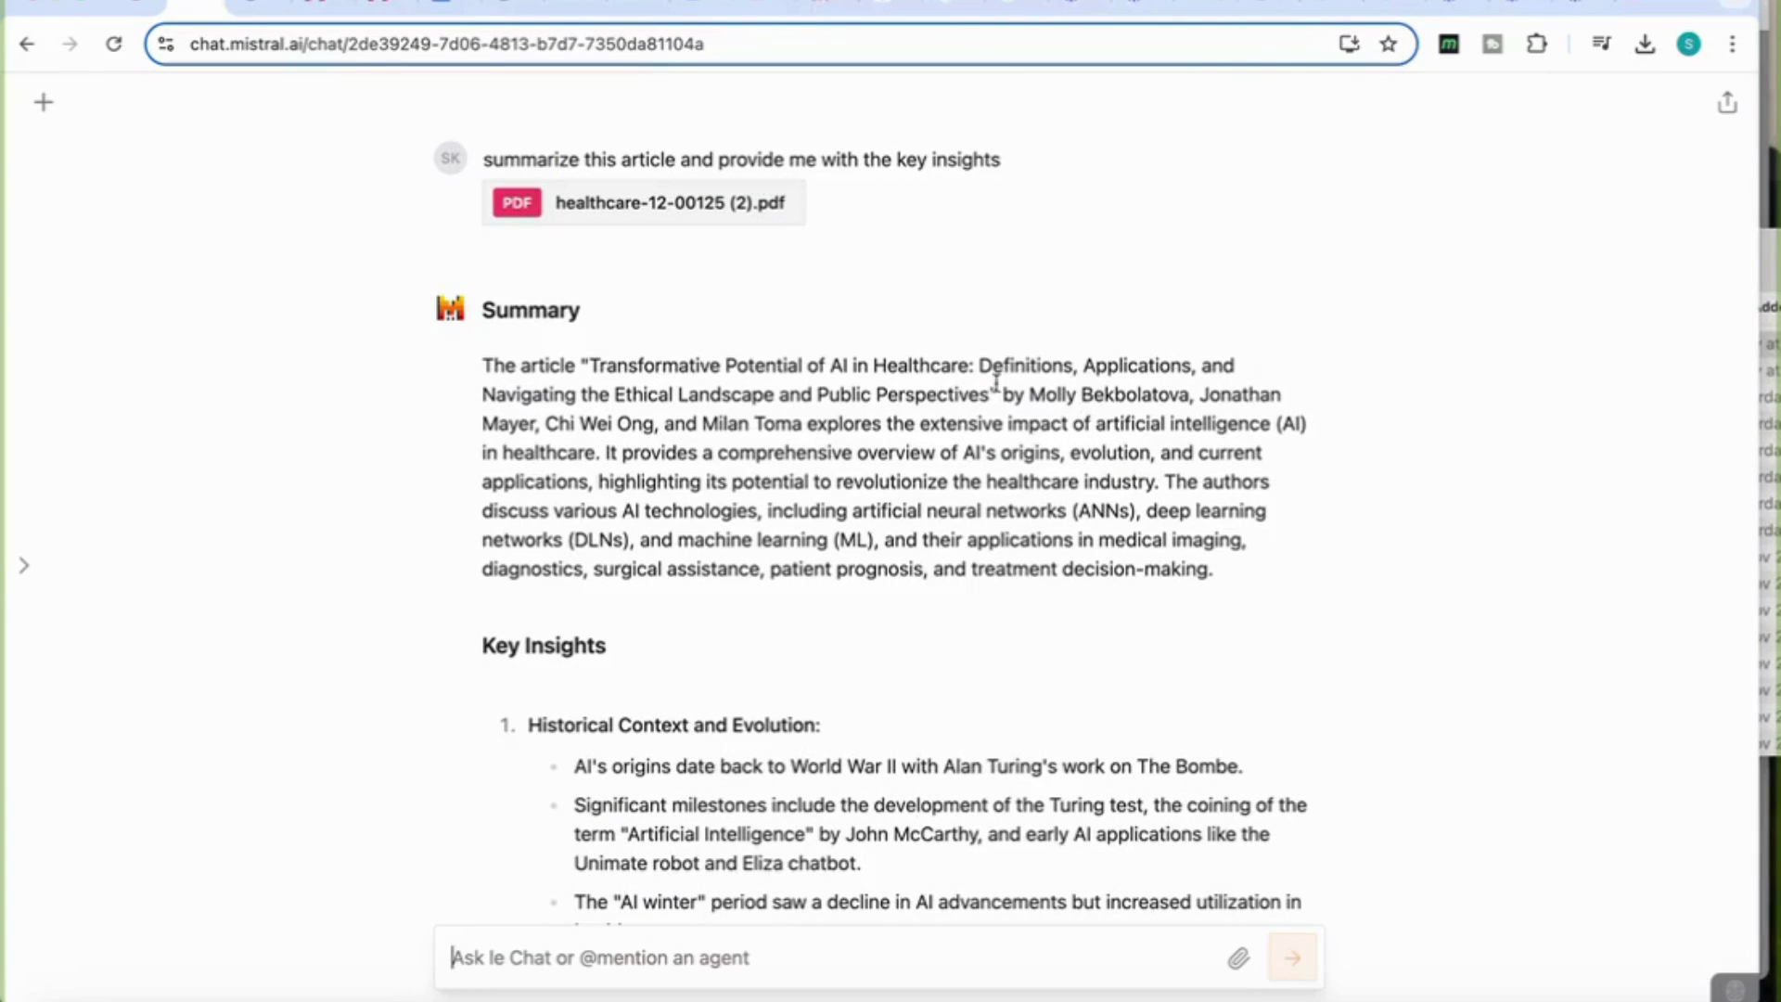
- Read the article's summary, key insights and conclusion, and go back up to the "Key Insights" section
scroll(941, 482, "down", 1)
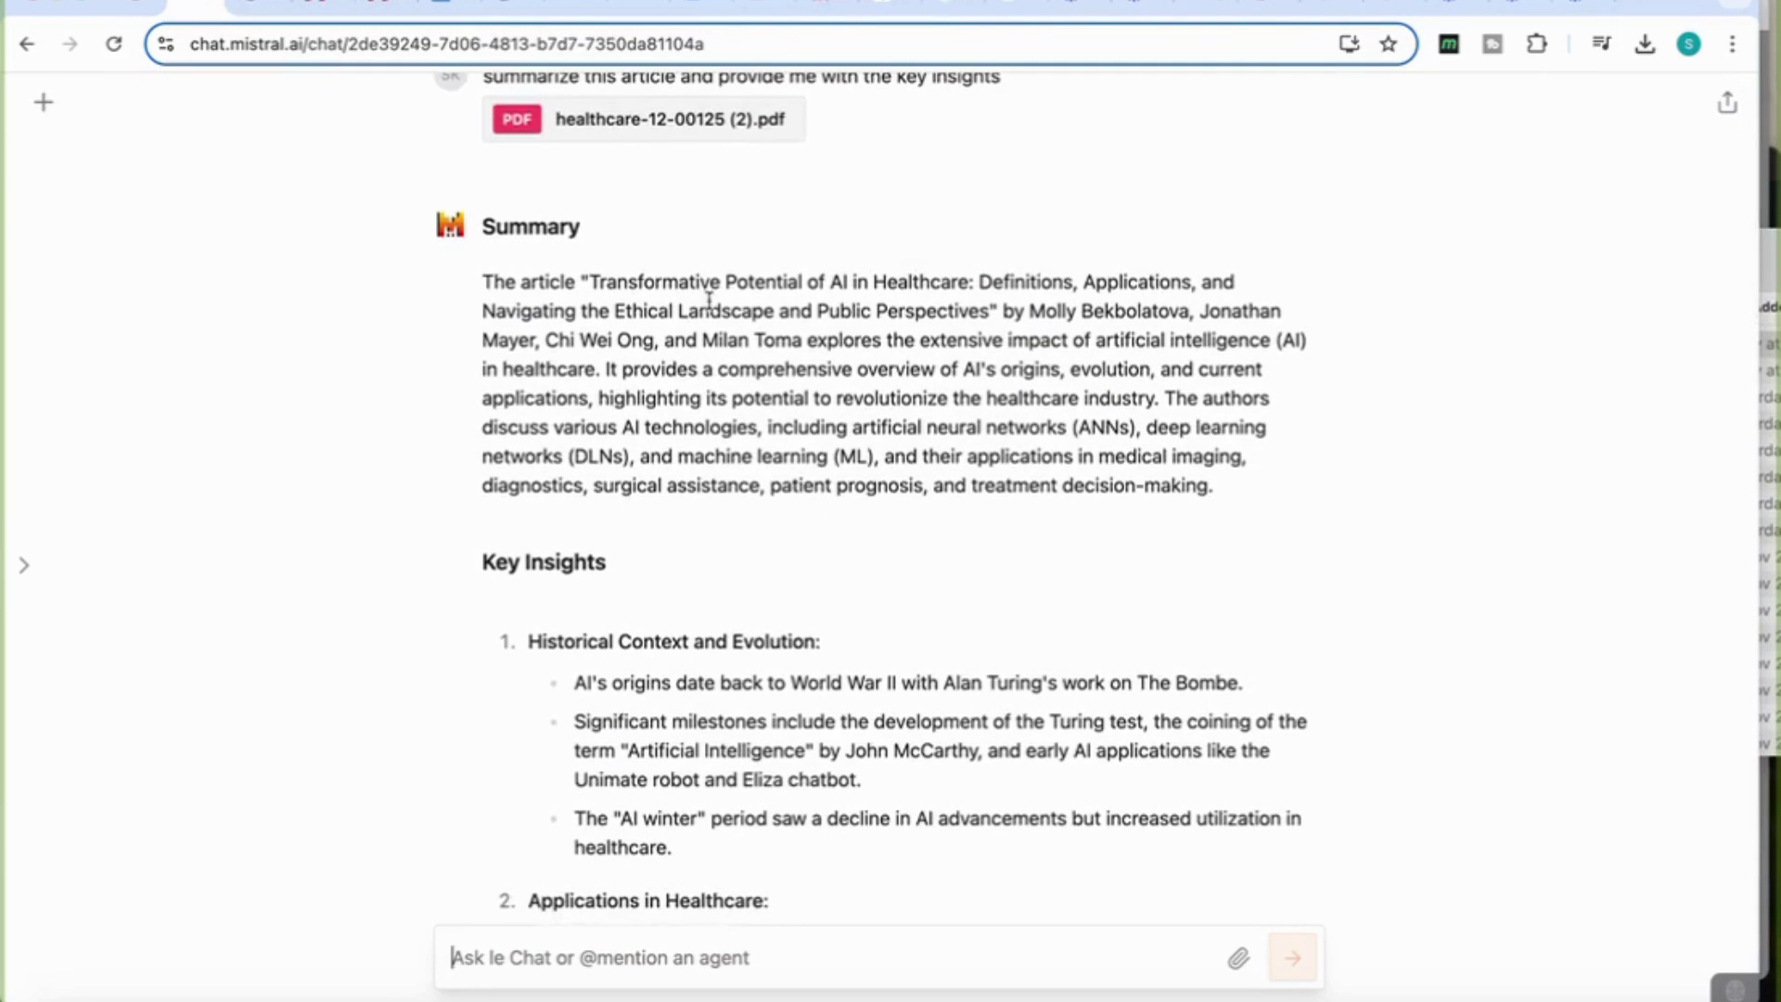
scroll(638, 416, "down", 1)
scroll(639, 416, "down", 3)
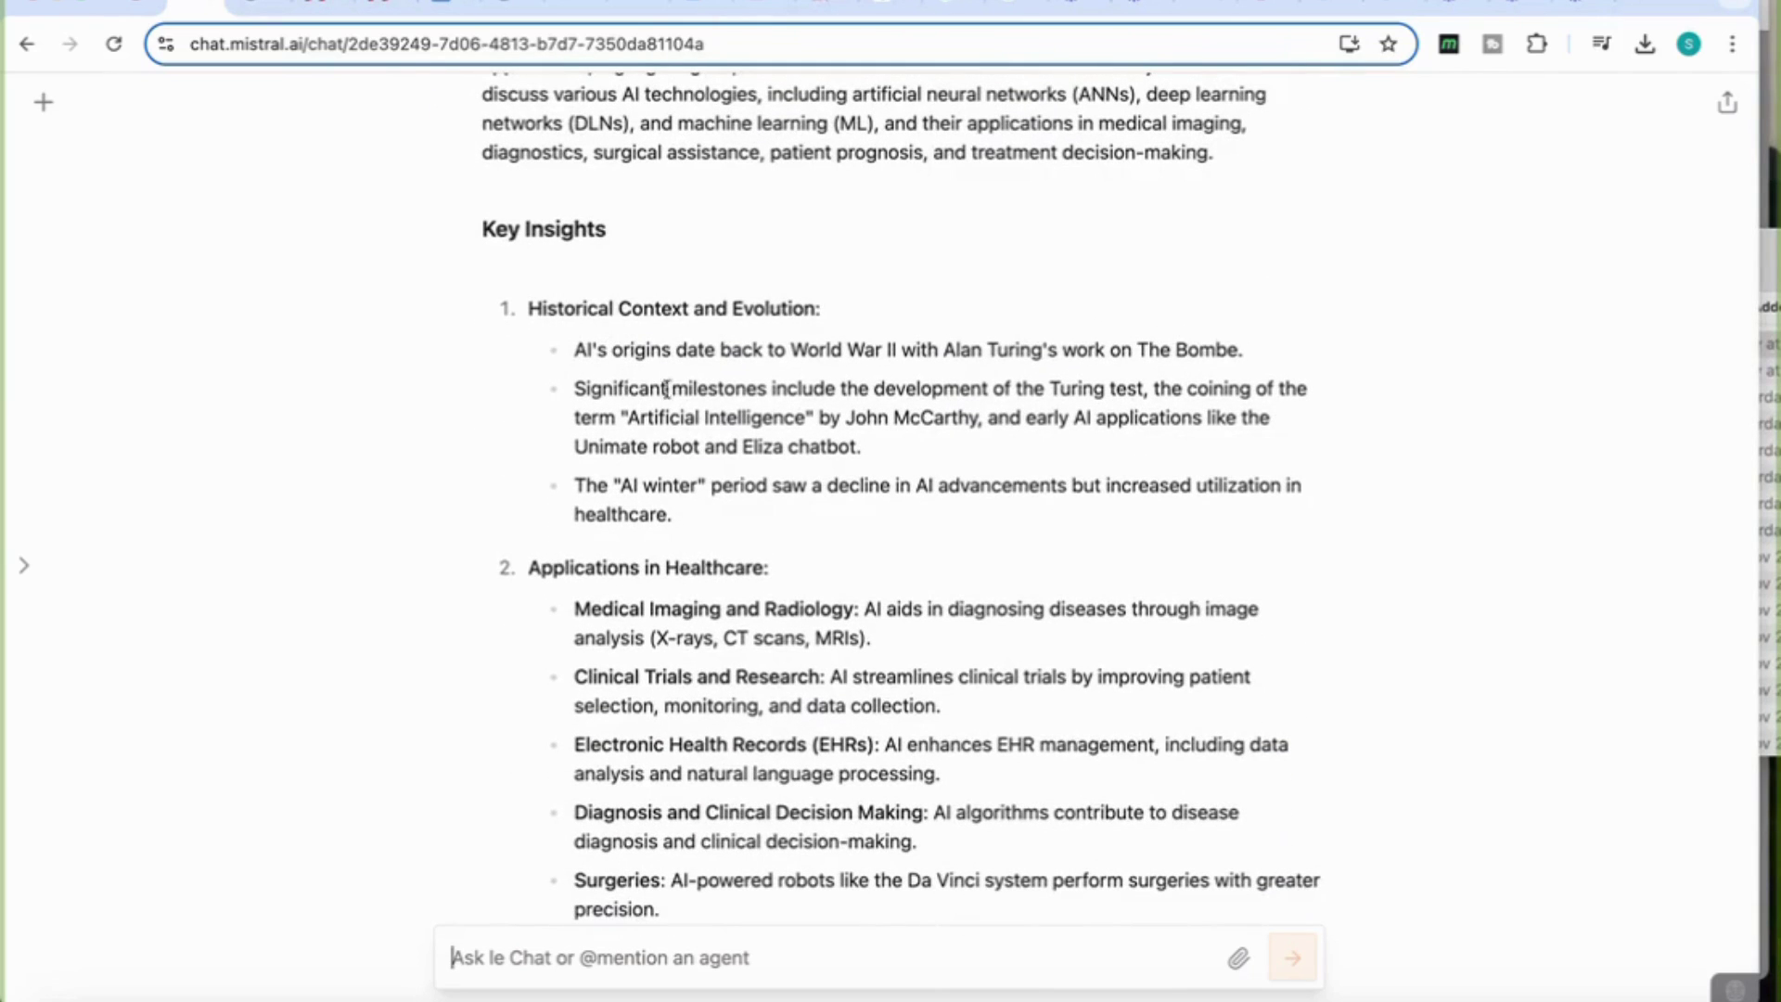
scroll(696, 496, "down", 1)
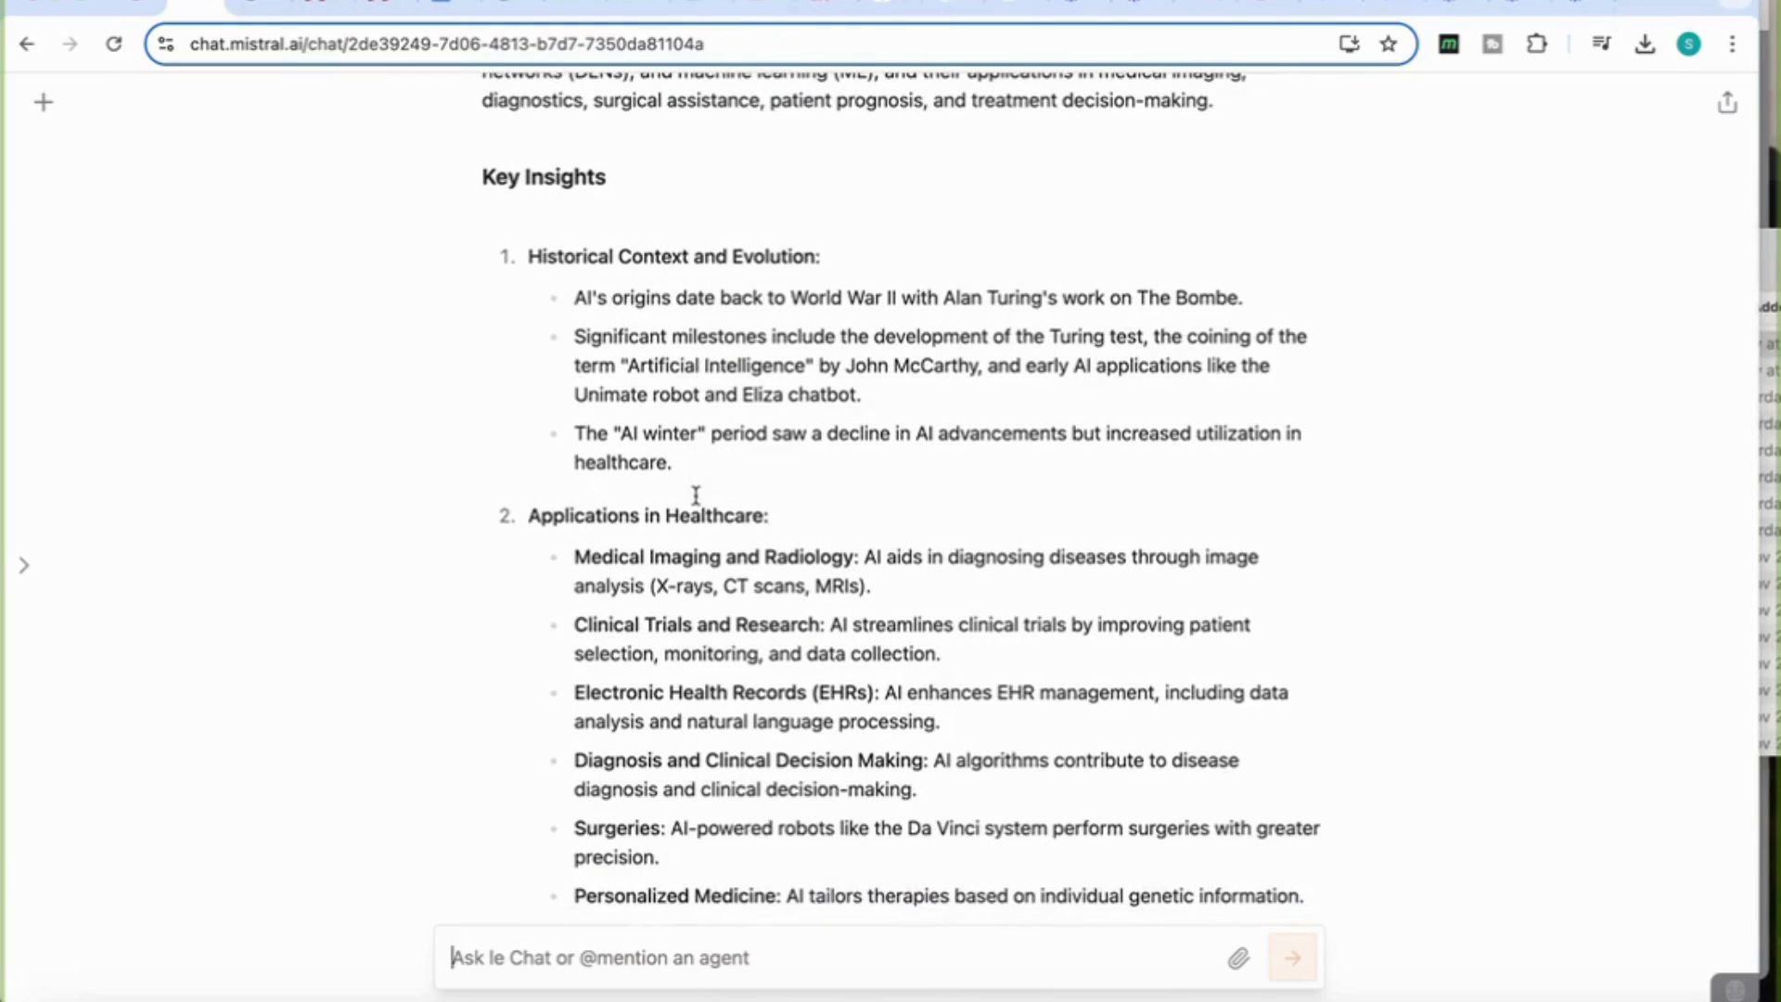
scroll(698, 498, "down", 1)
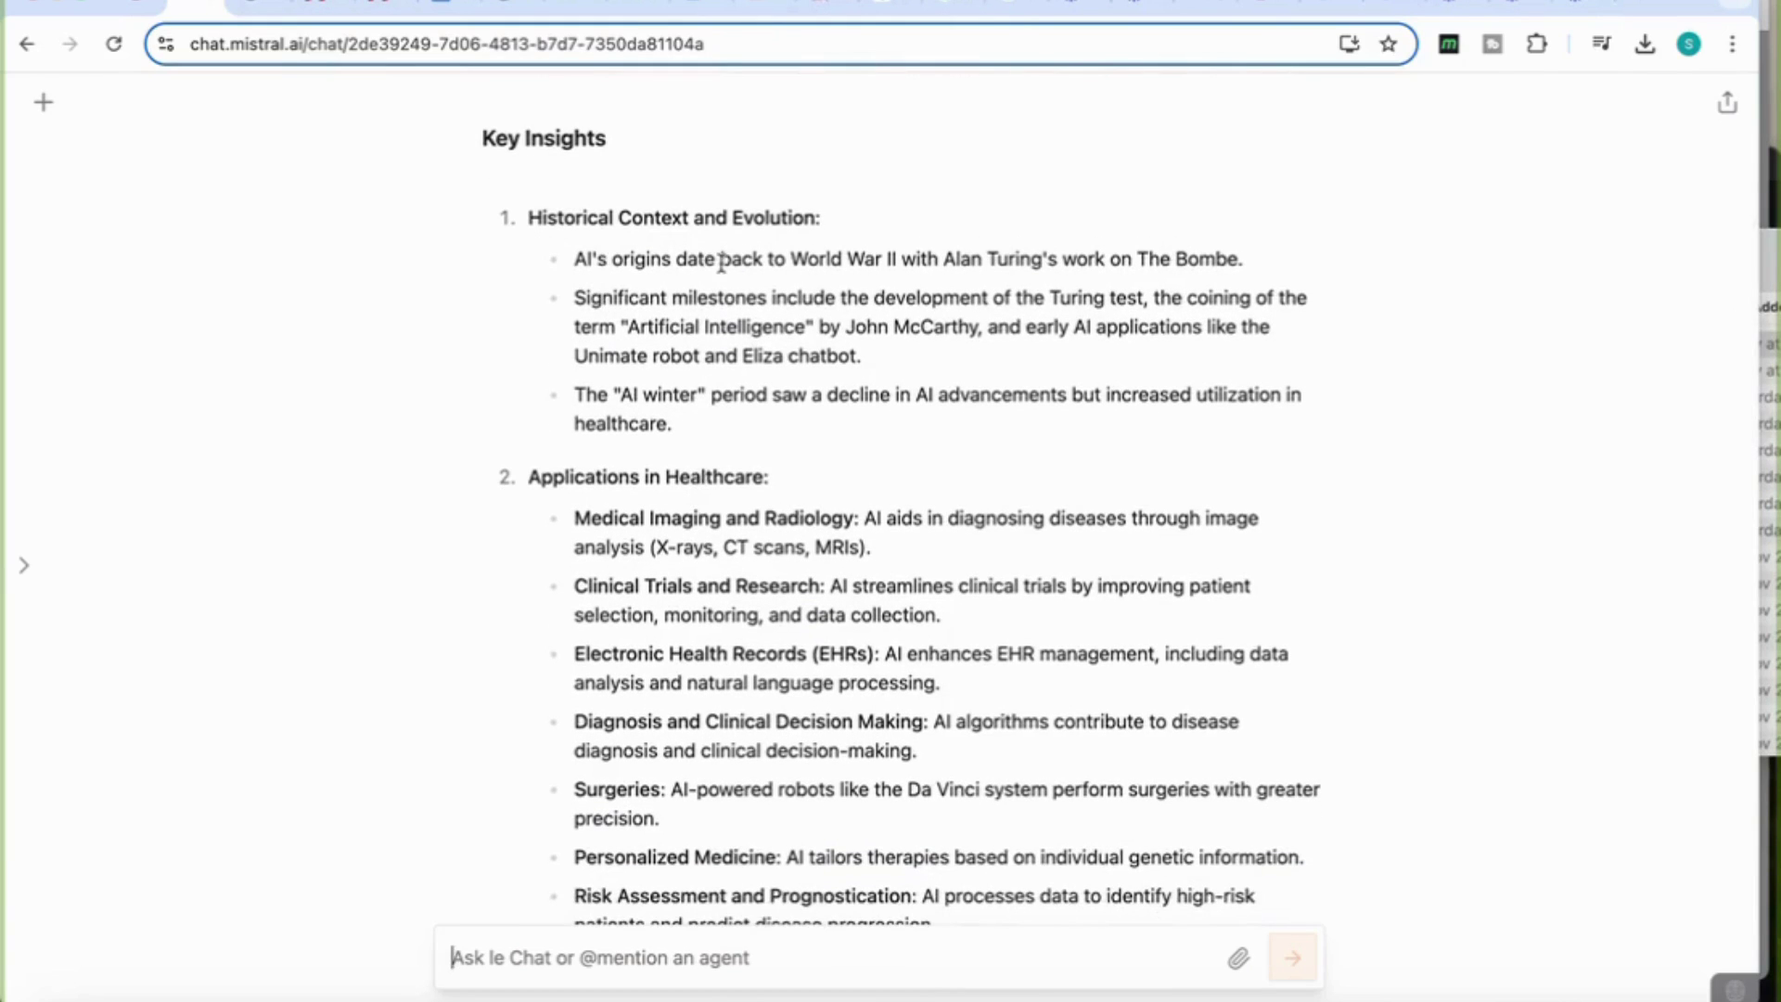
scroll(721, 261, "down", 2)
scroll(714, 427, "down", 2)
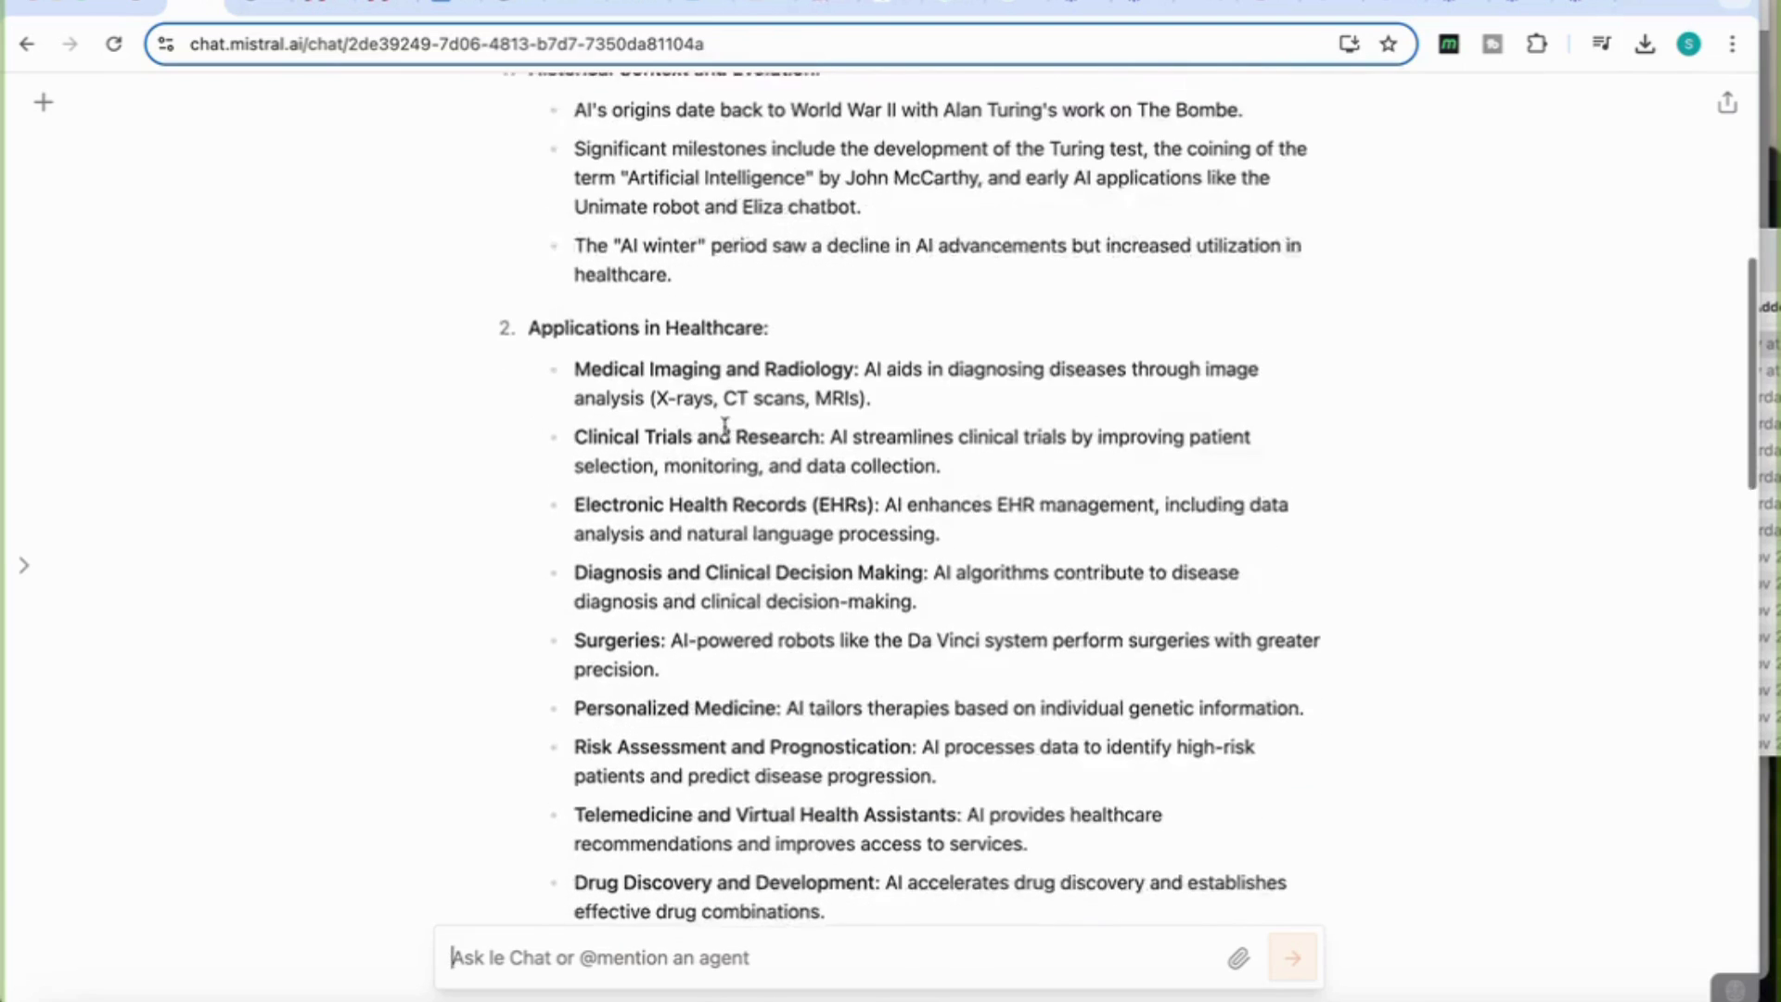
scroll(707, 648, "down", 3)
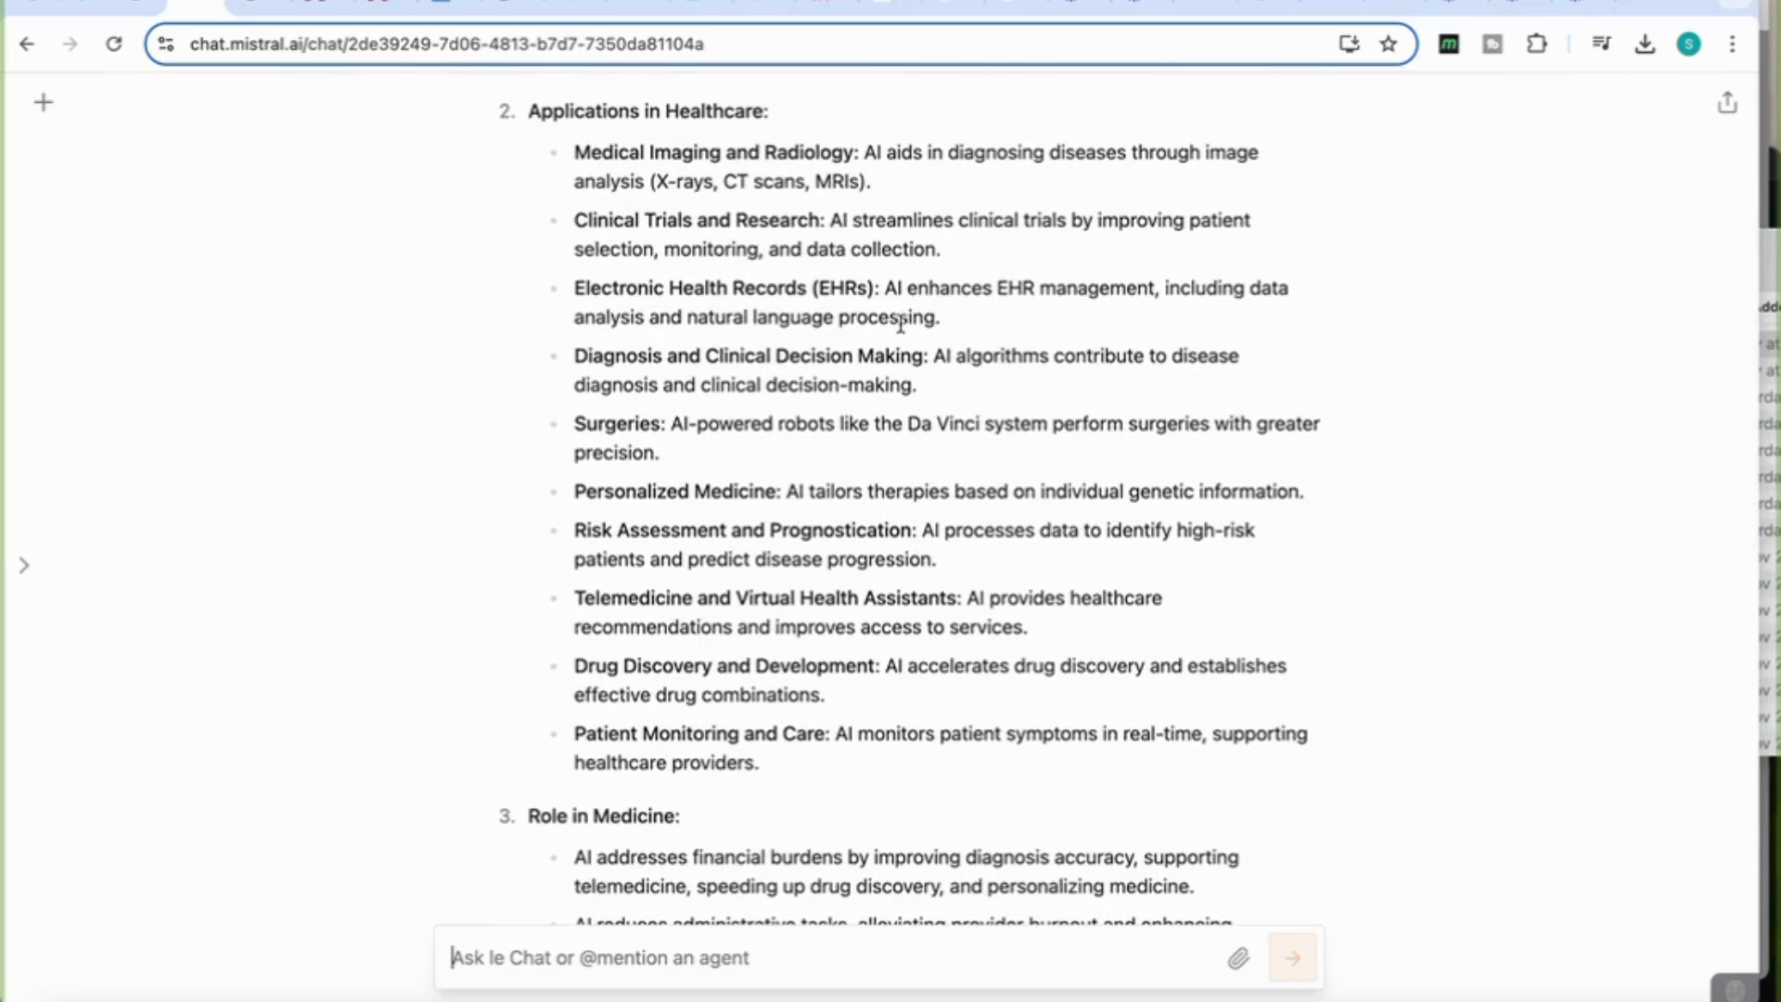
scroll(816, 536, "down", 2)
scroll(816, 538, "down", 2)
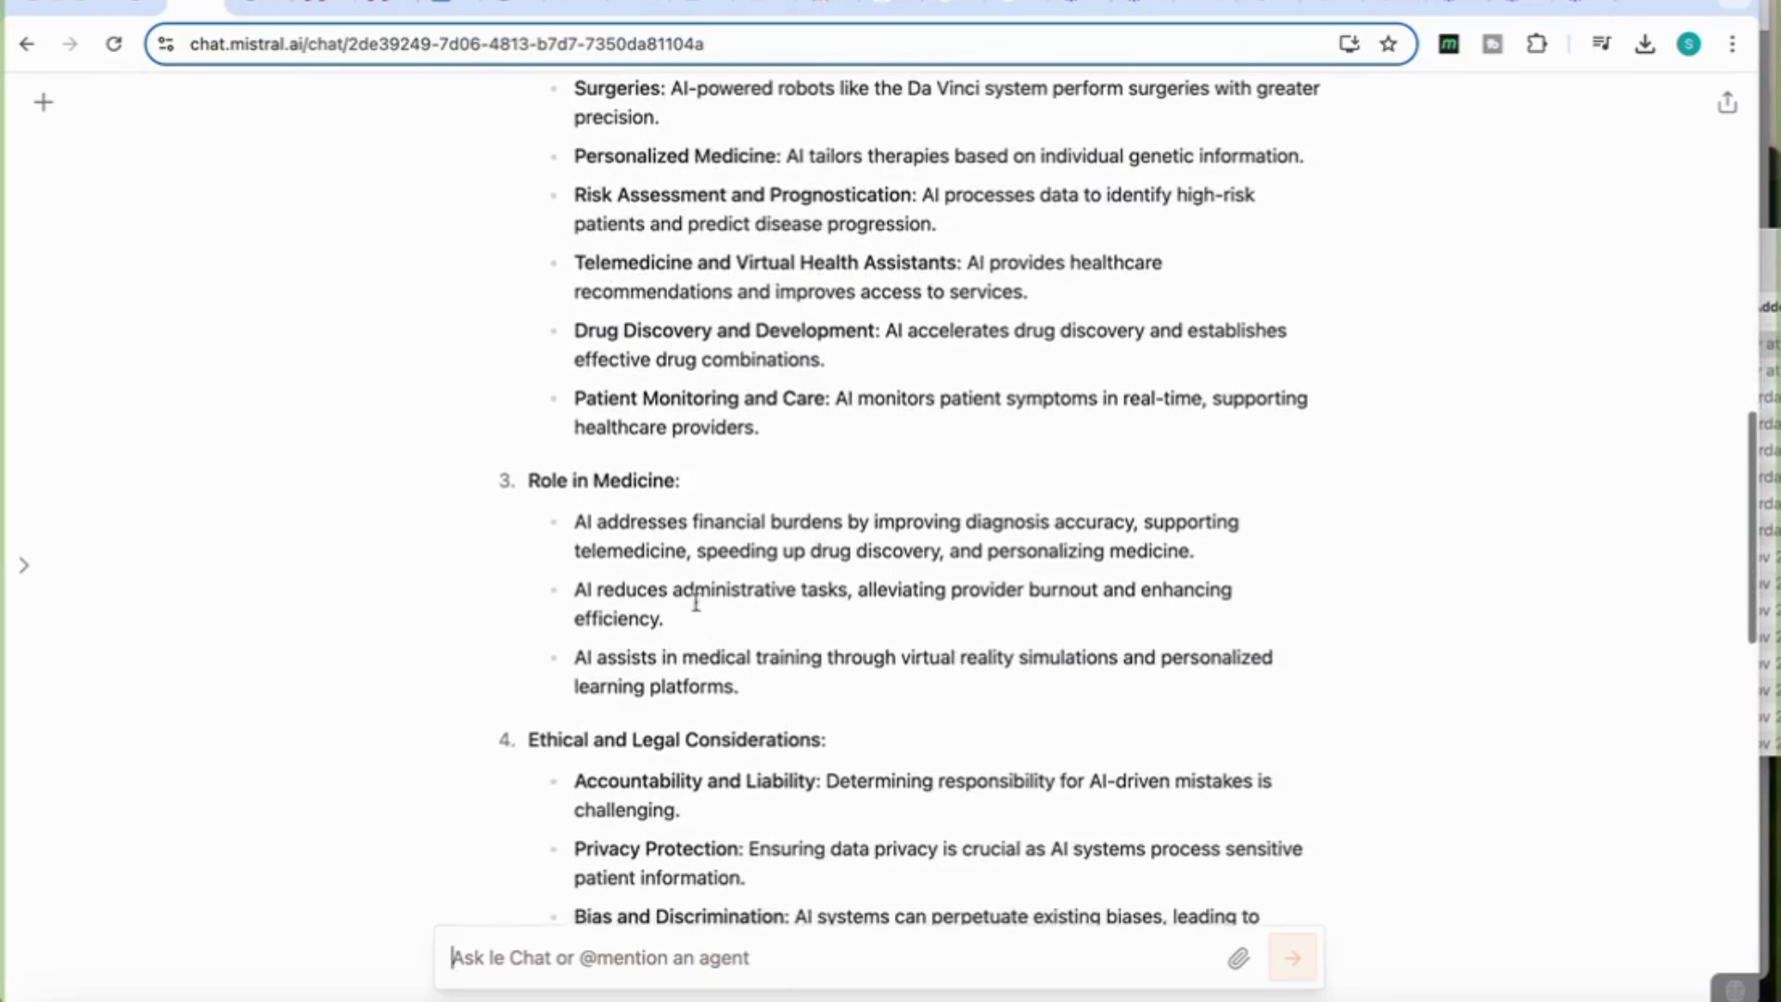
scroll(714, 640, "down", 2)
scroll(674, 660, "down", 4)
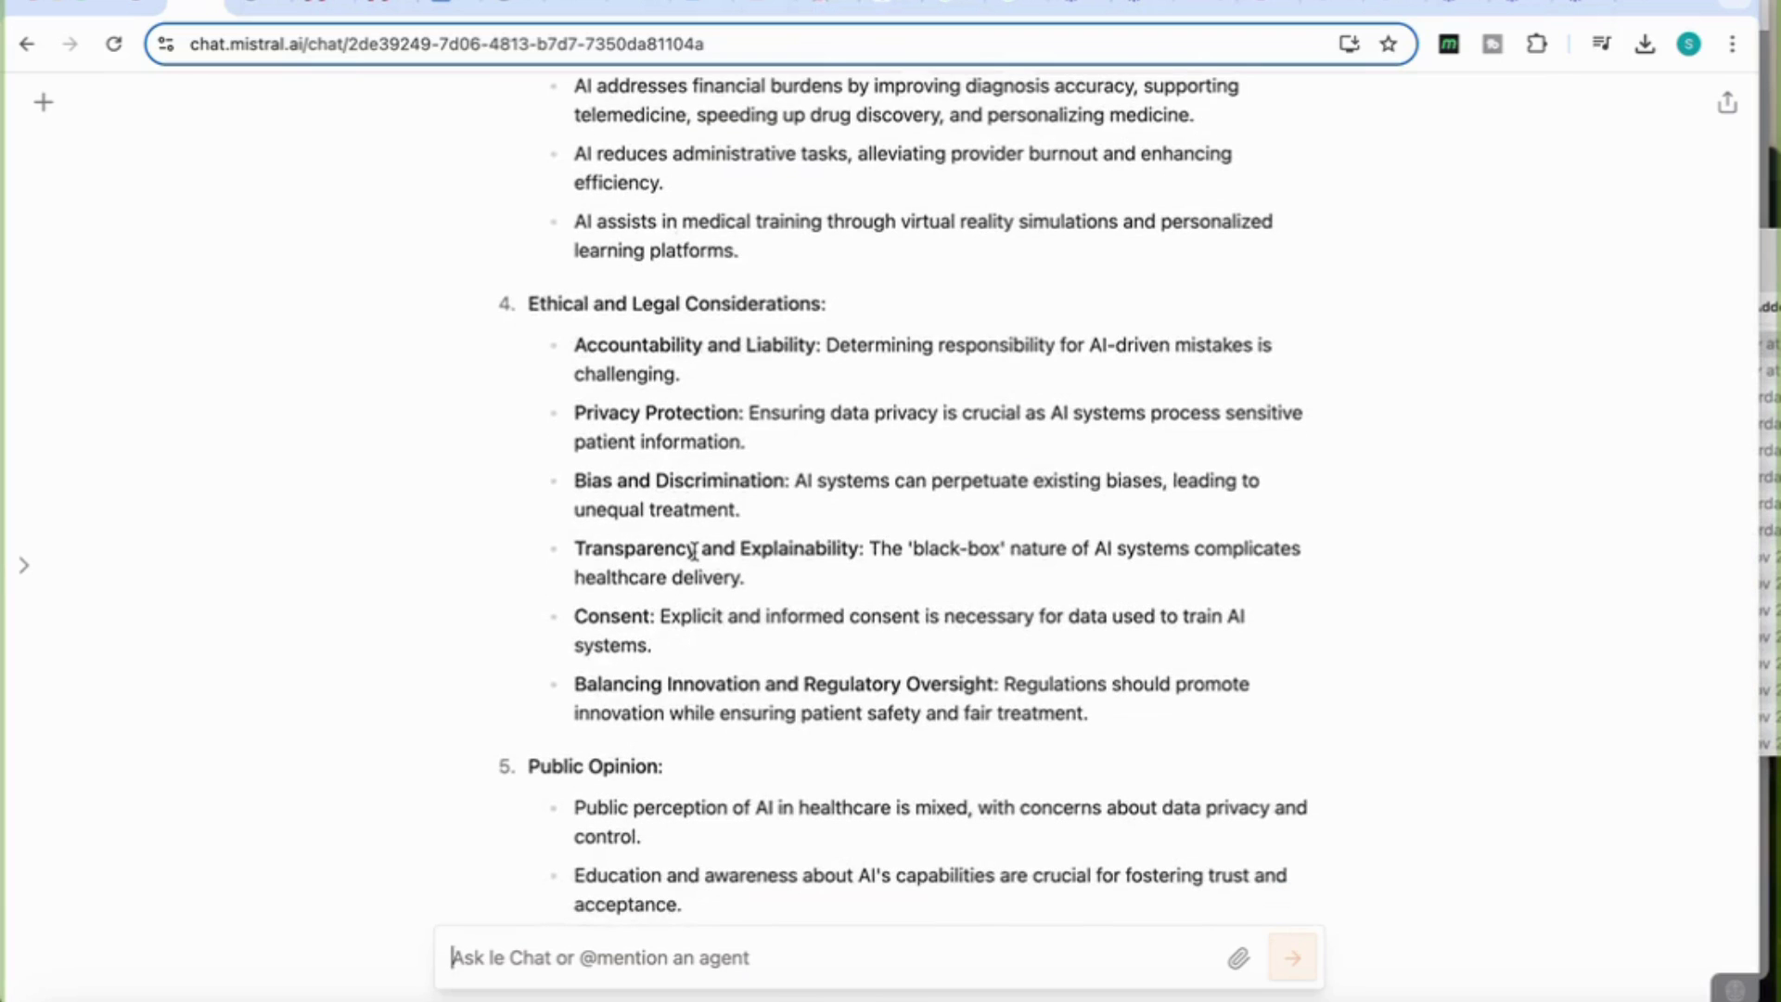
scroll(694, 550, "down", 6)
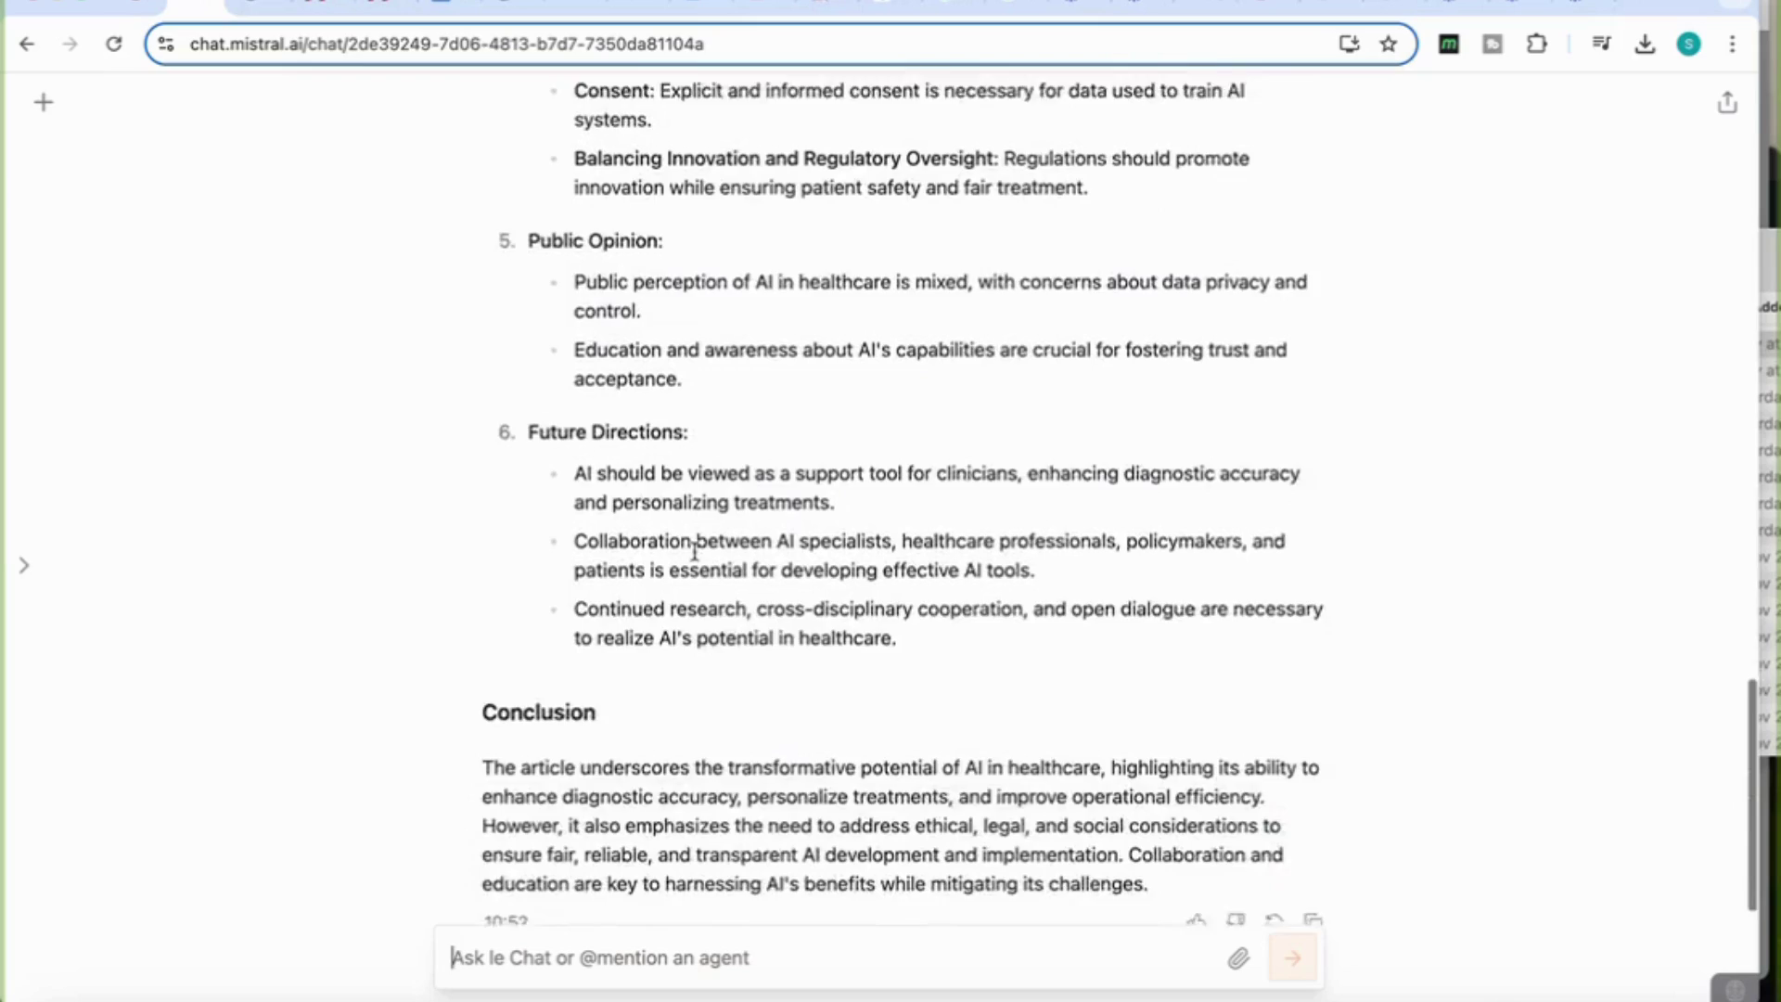
scroll(694, 551, "up", 10)
scroll(694, 551, "up", 10)
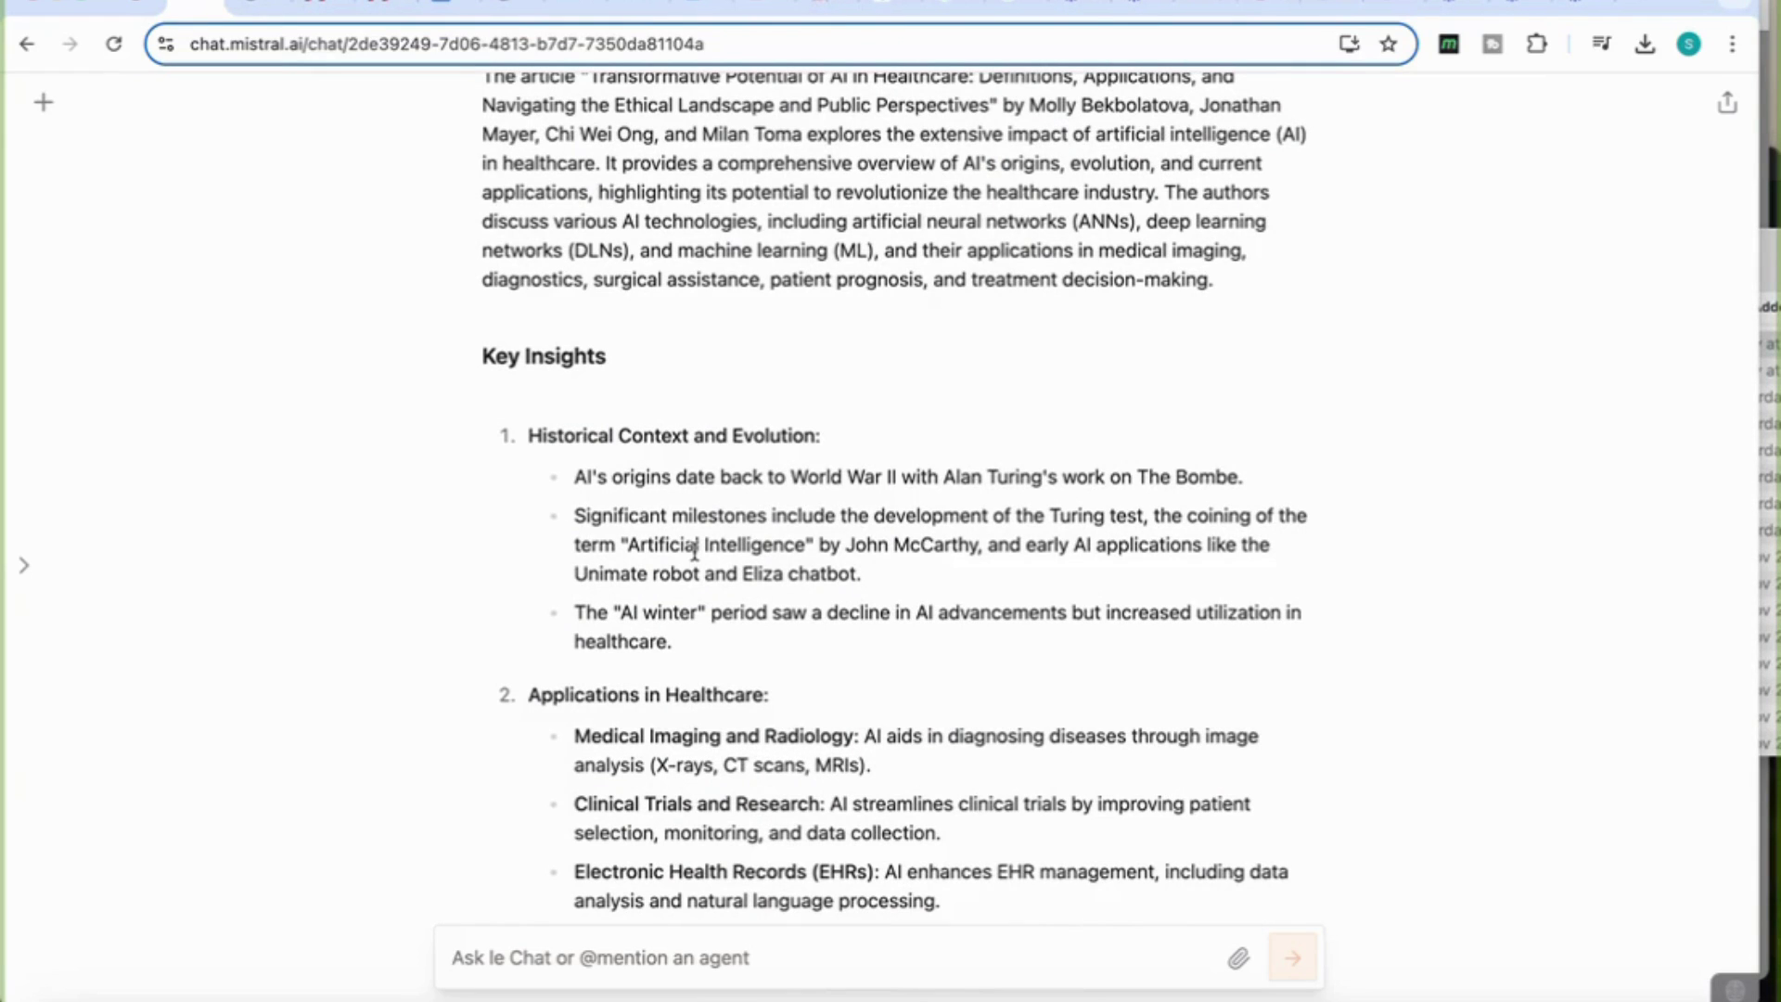
- Ask Le Chat to "give me an overview of all the figures in the article"
scroll(693, 551, "down", 15)
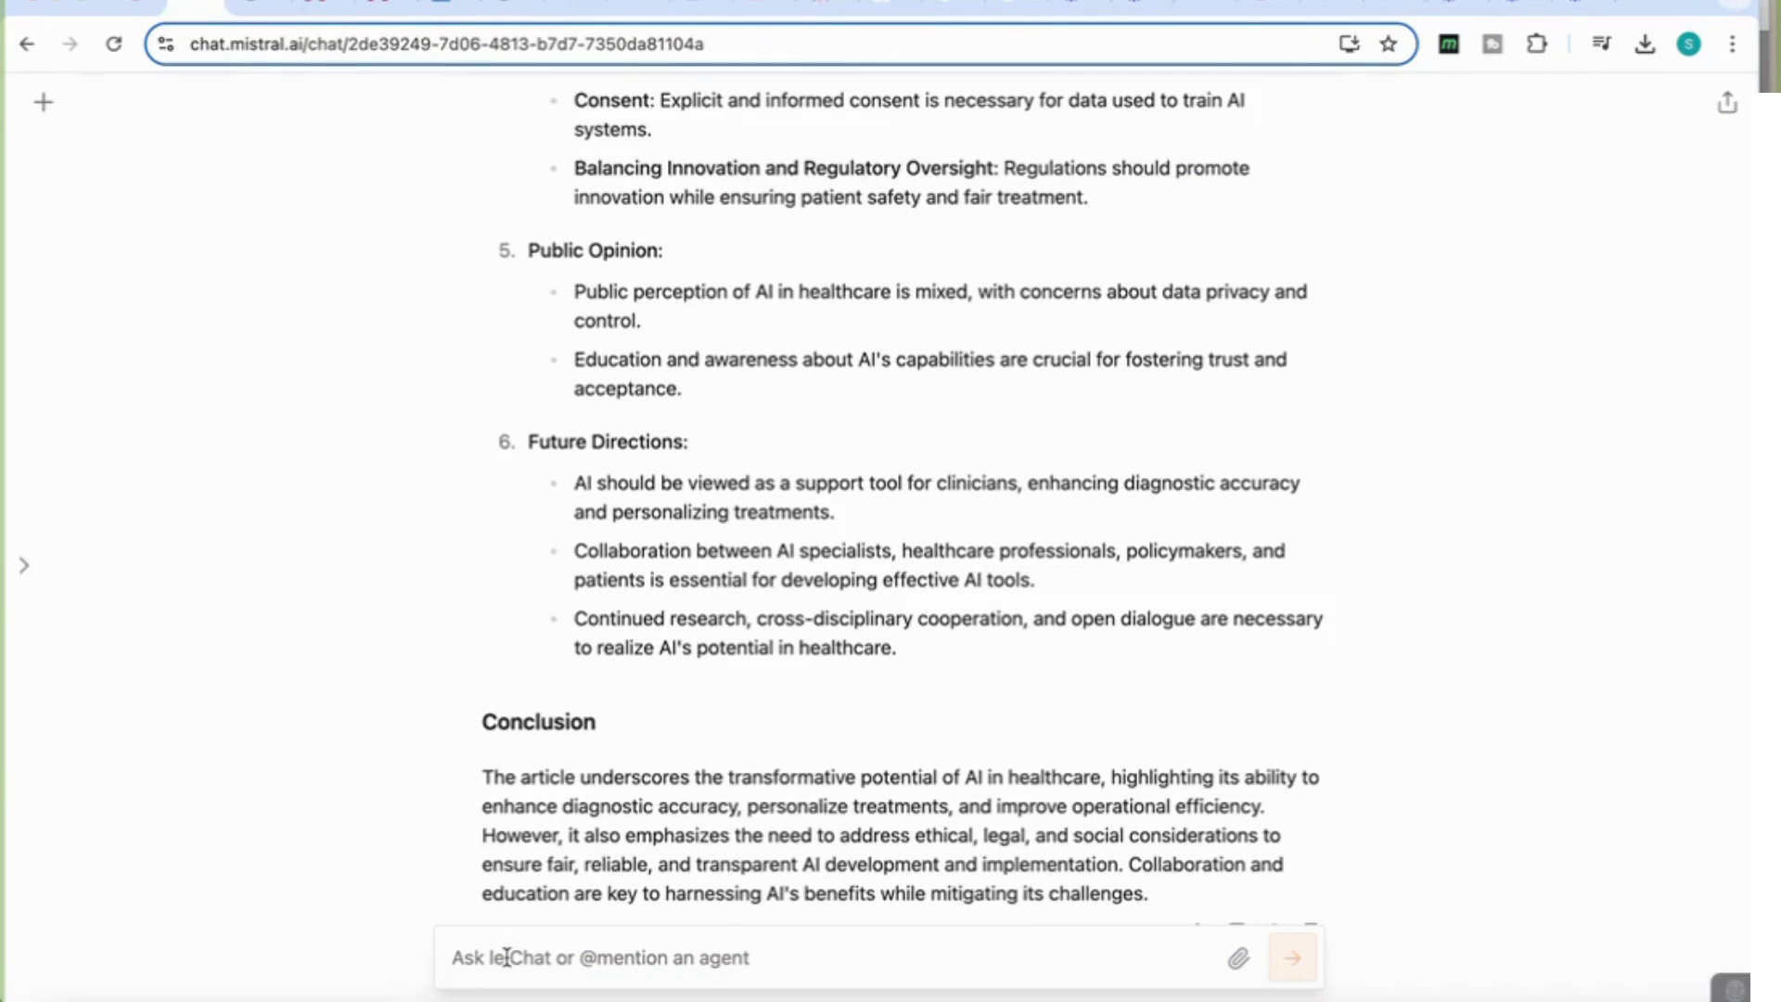
type("give me an overview of all the figures in the article")
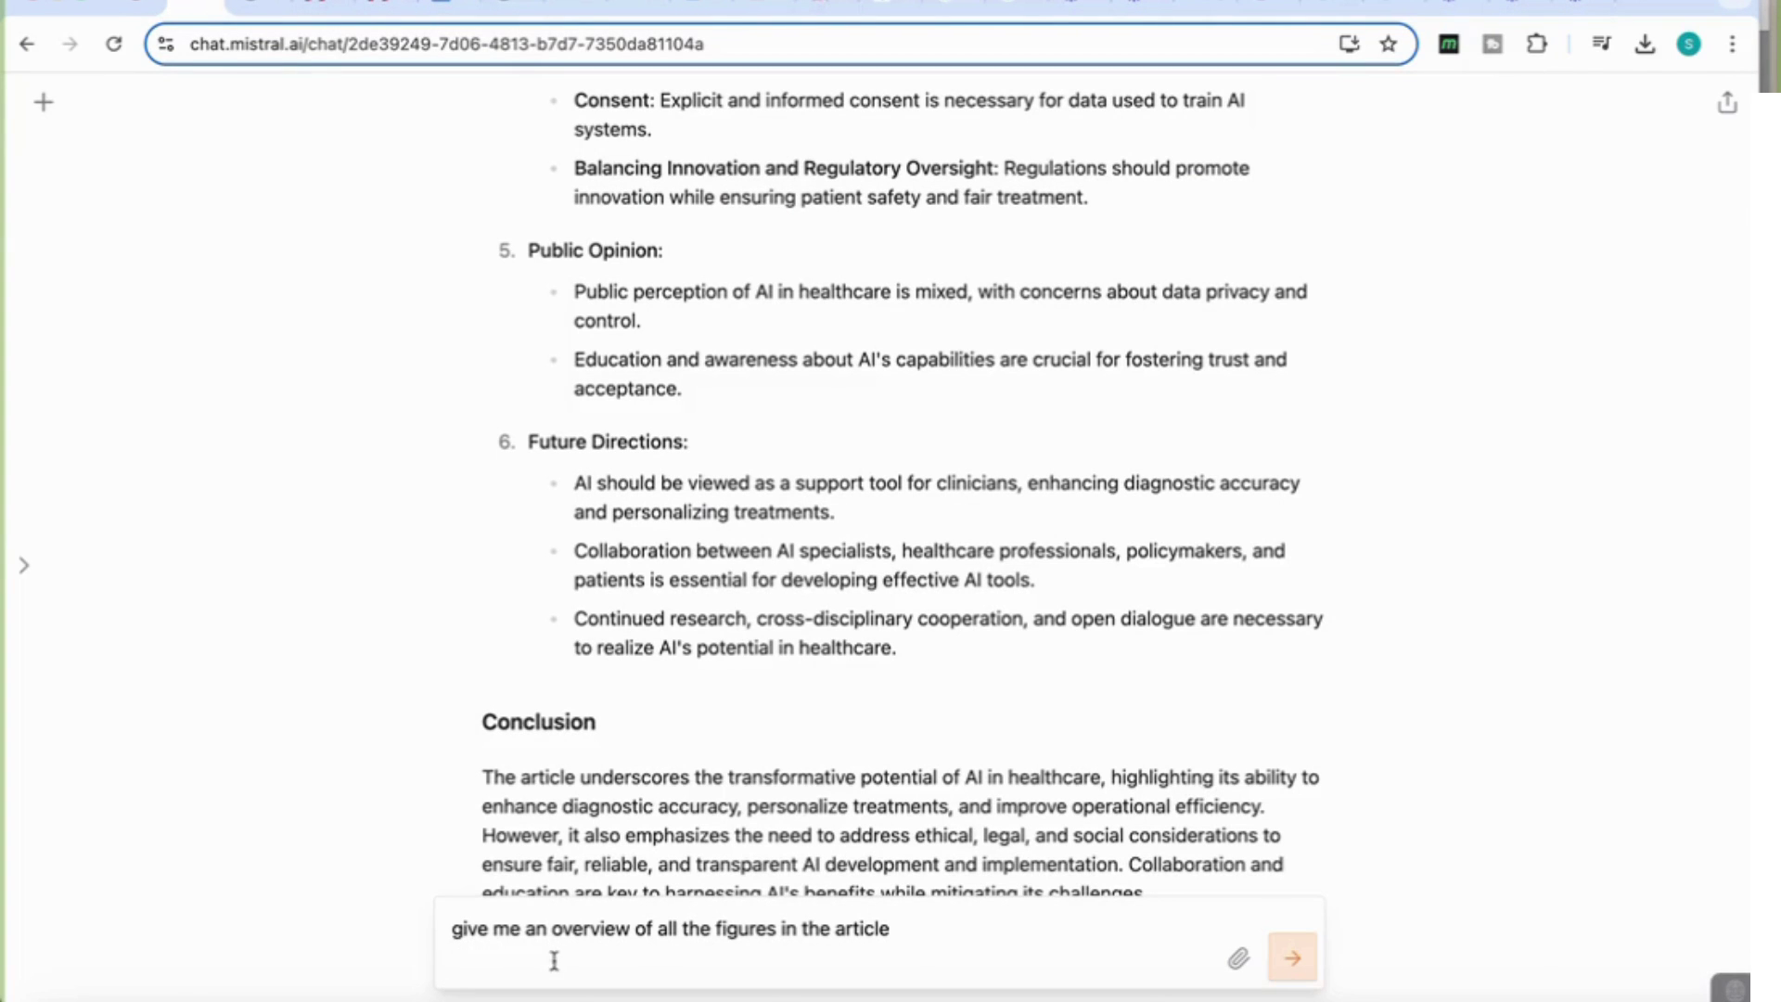
left_click(1309, 981)
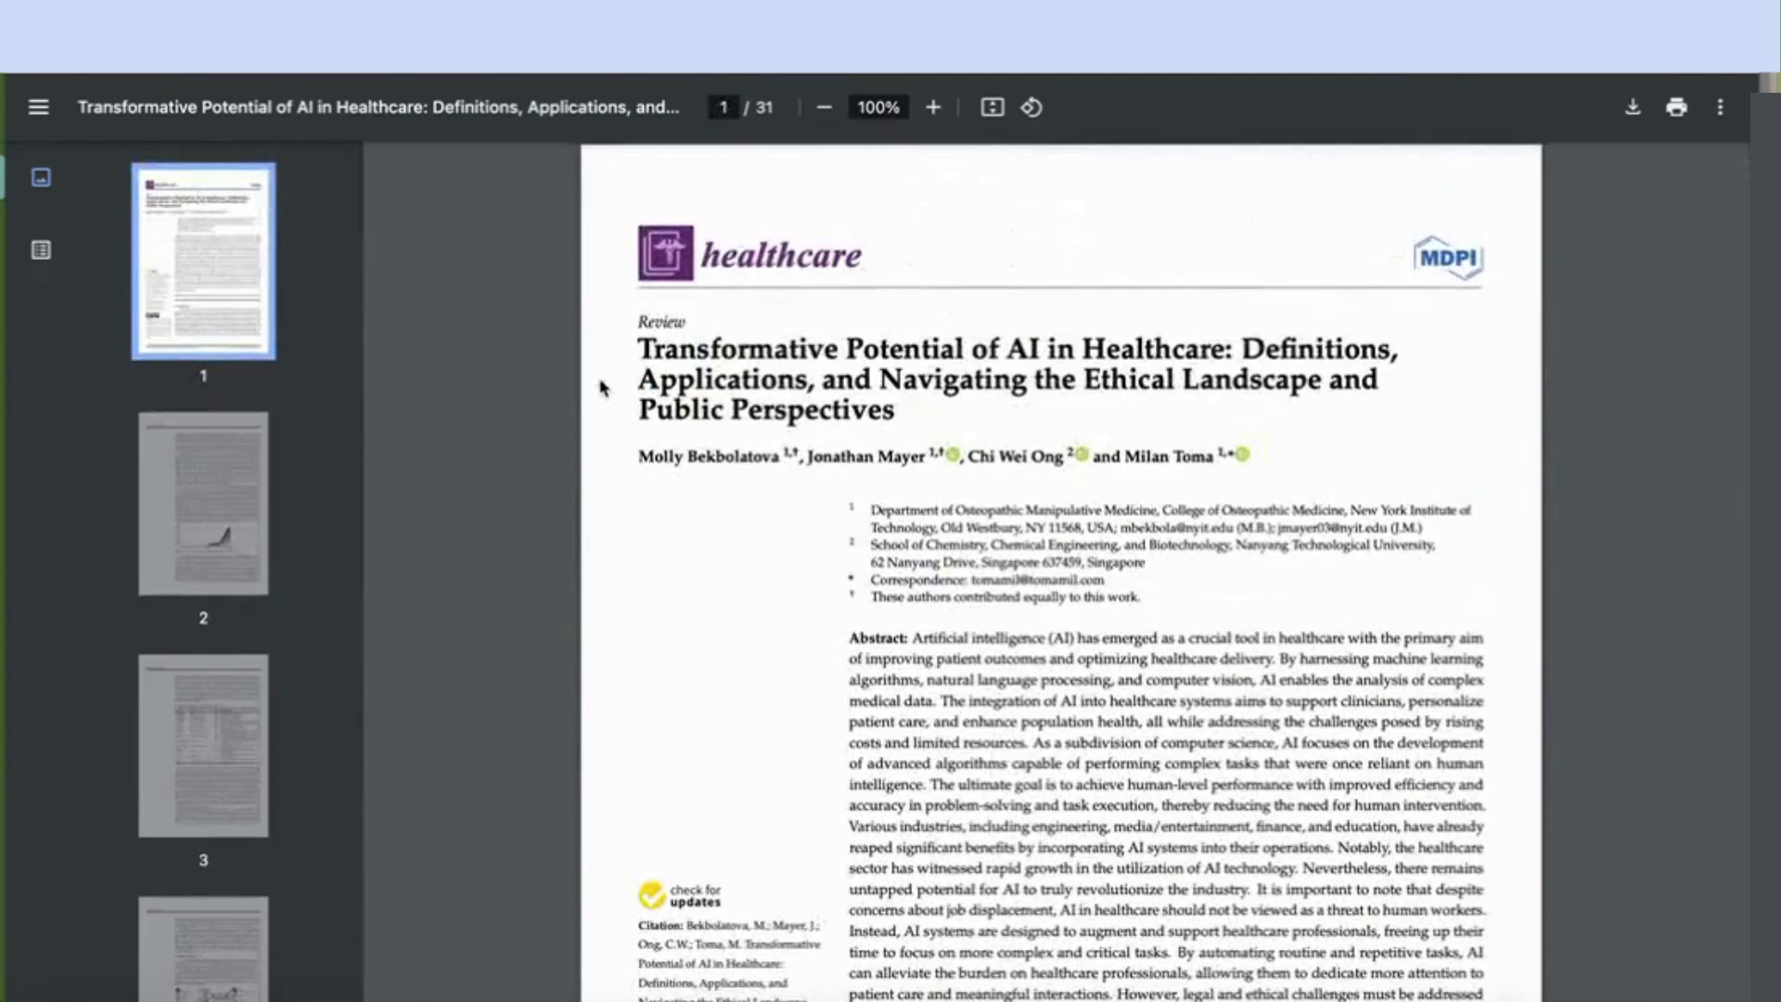
- Find Figure 1 in the healthcare article PDF and compare it with Le Chat's overview of the figures
scroll(601, 388, "down", 15)
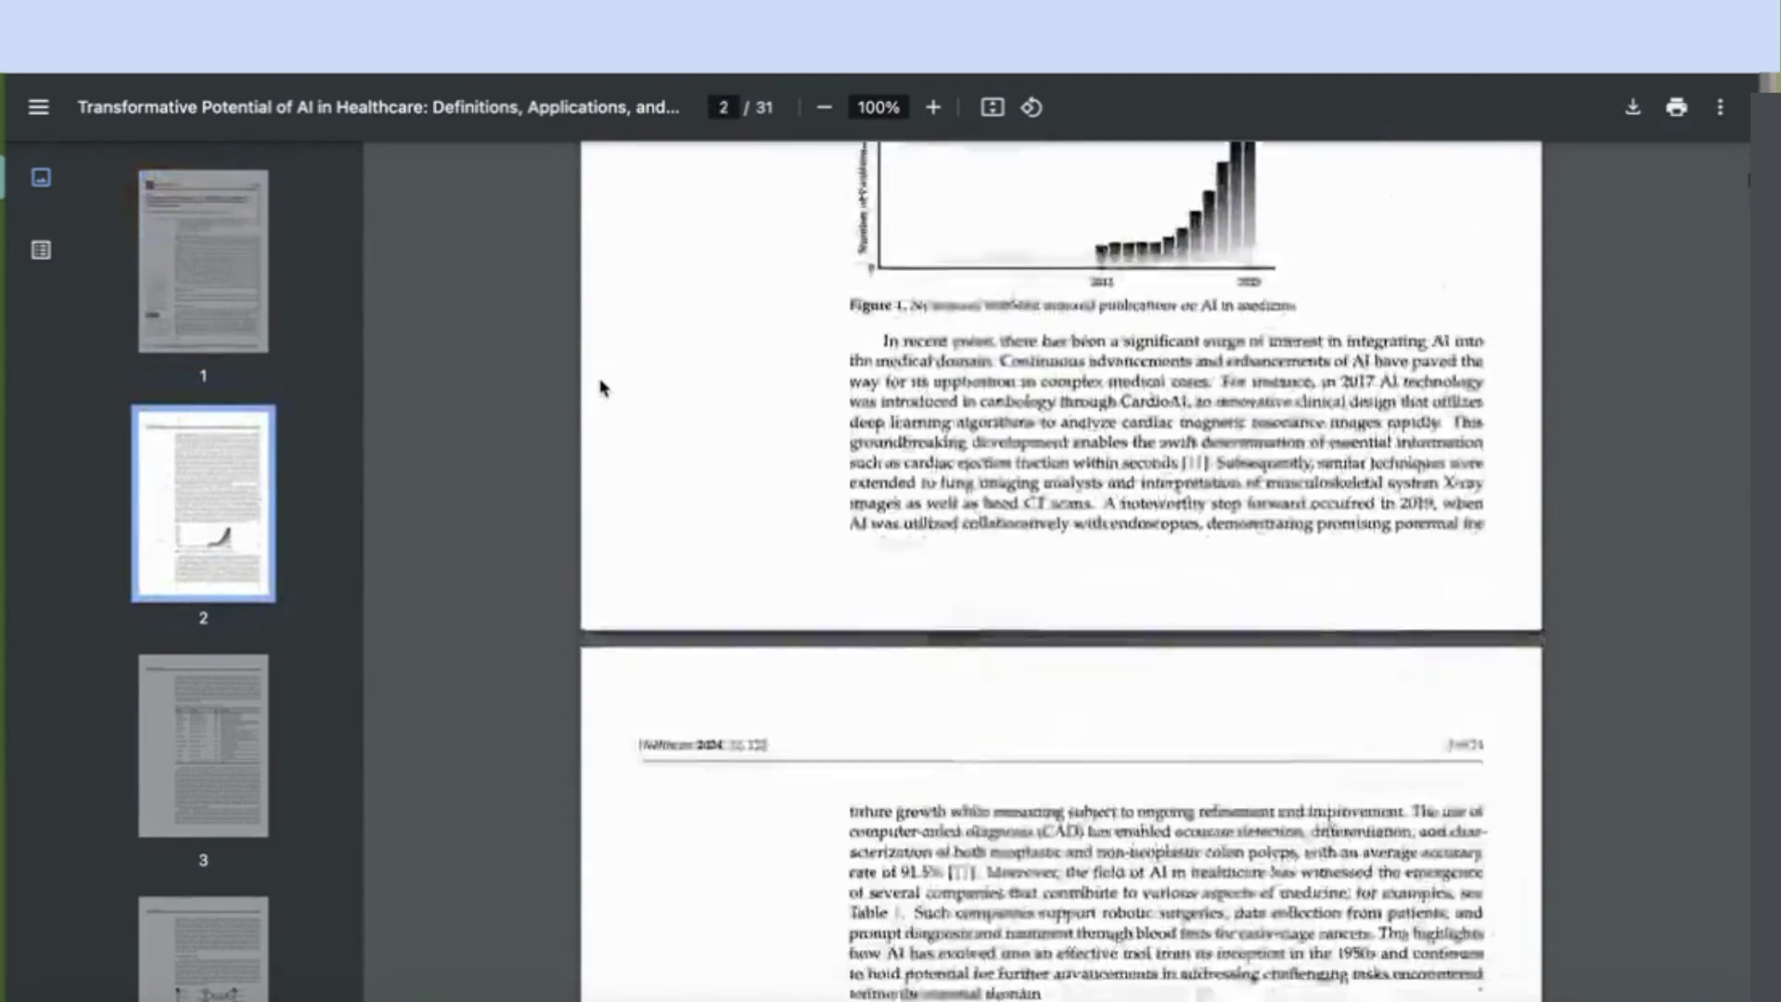
scroll(601, 387, "up", 2)
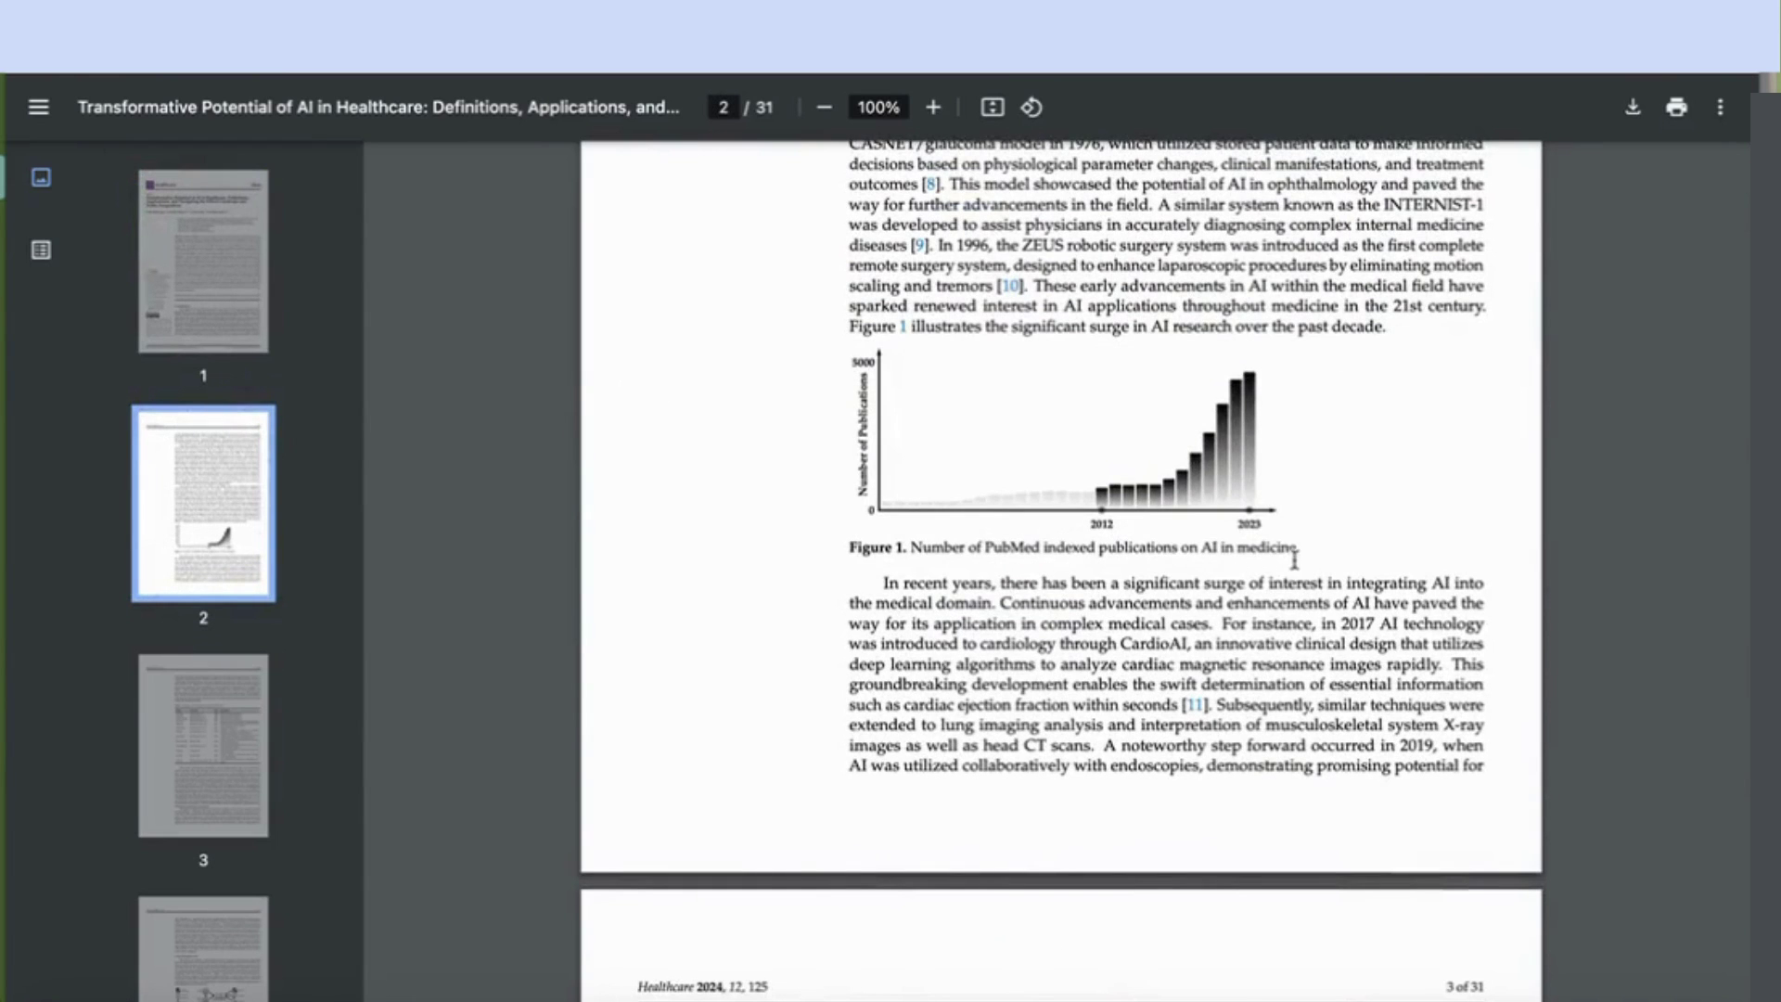
left_click(196, 2)
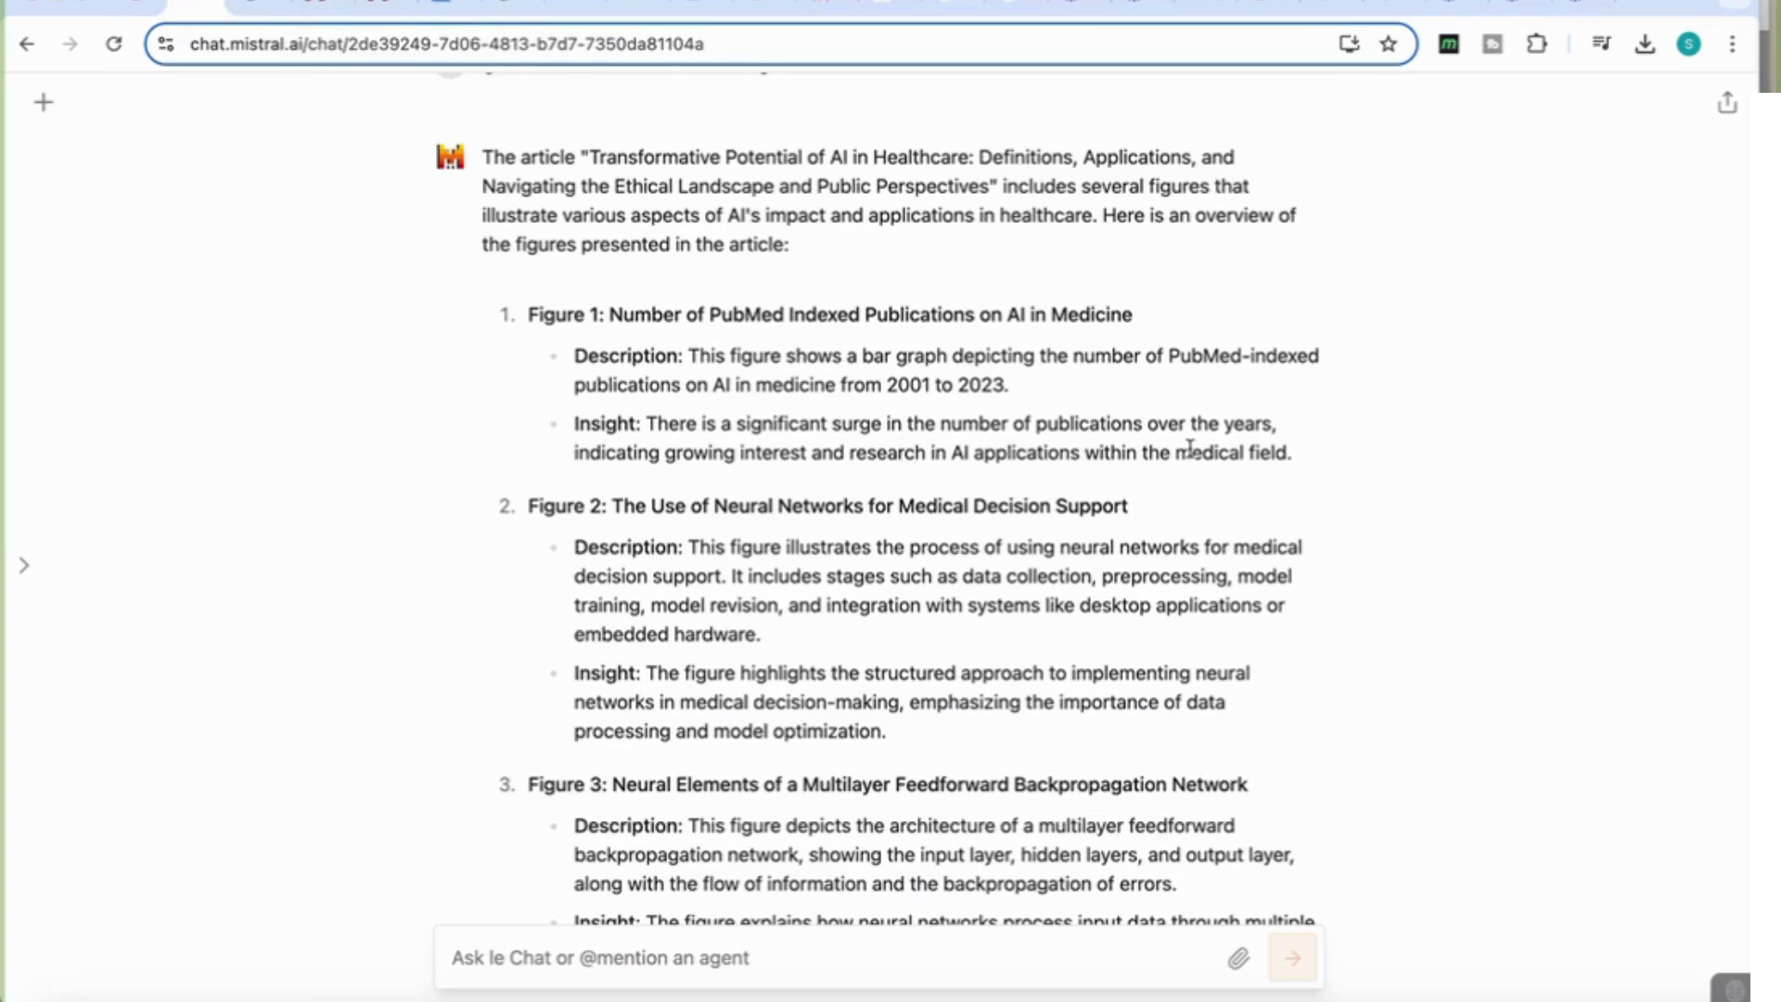
scroll(1020, 453, "down", 2)
scroll(807, 469, "down", 2)
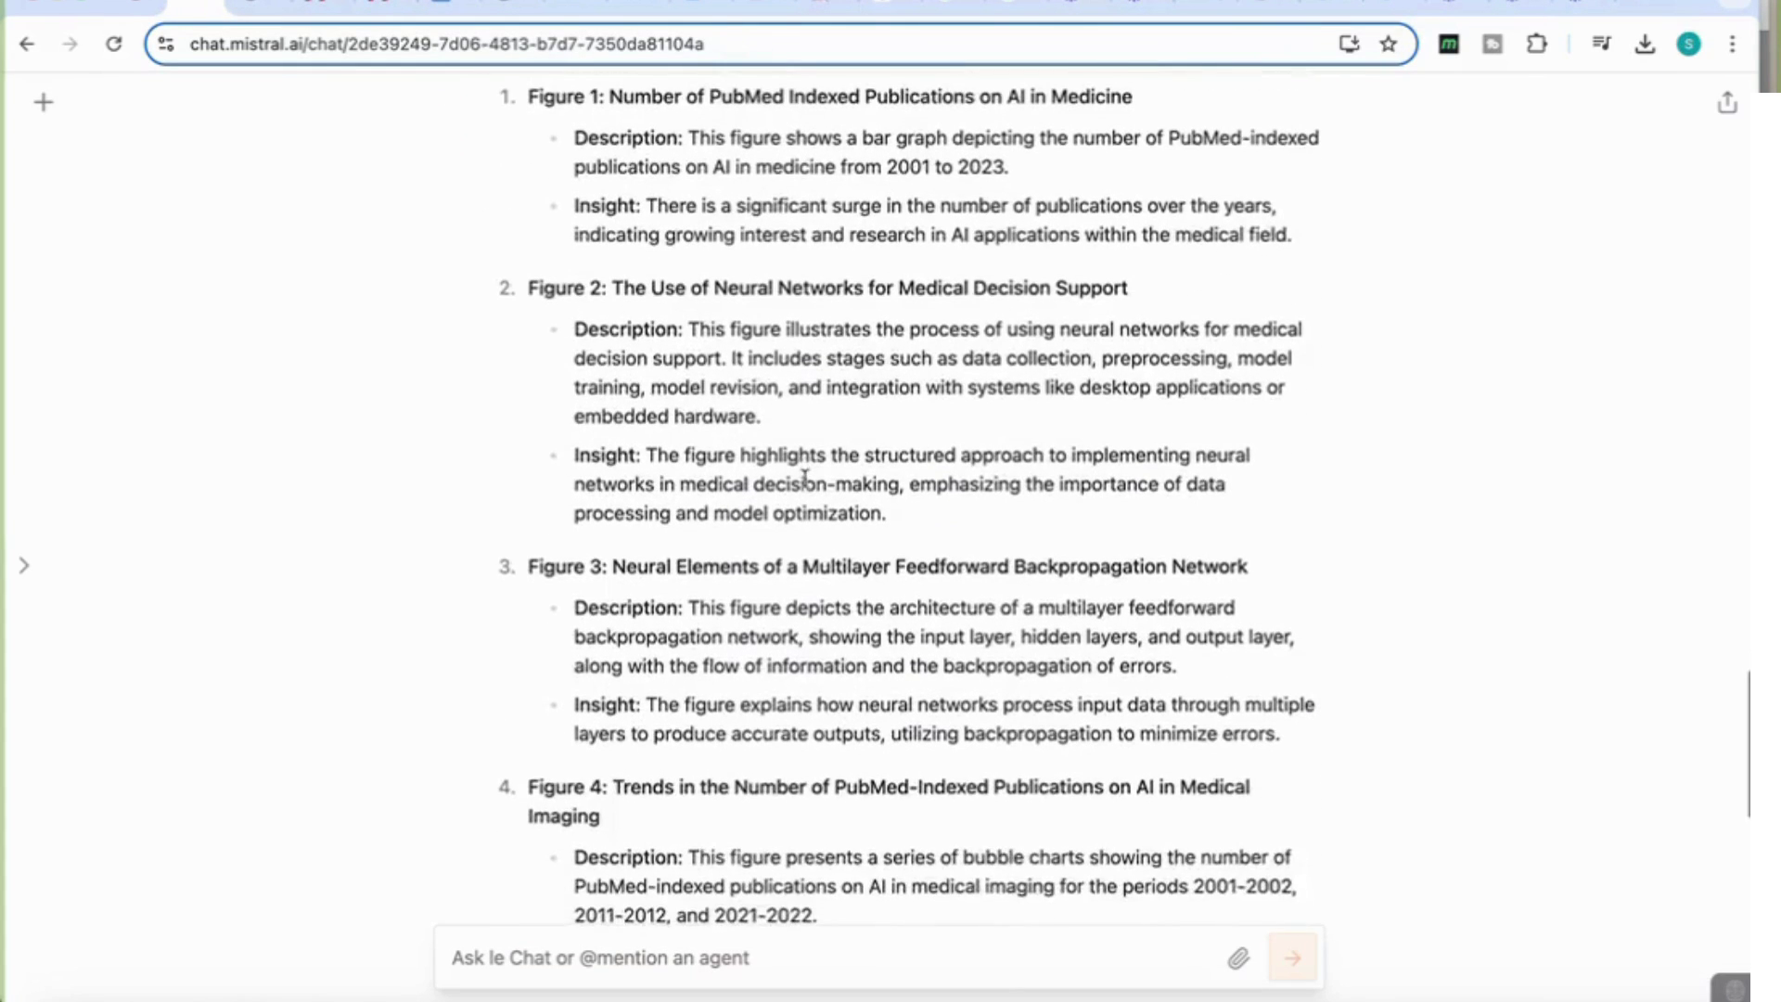
scroll(805, 477, "down", 10)
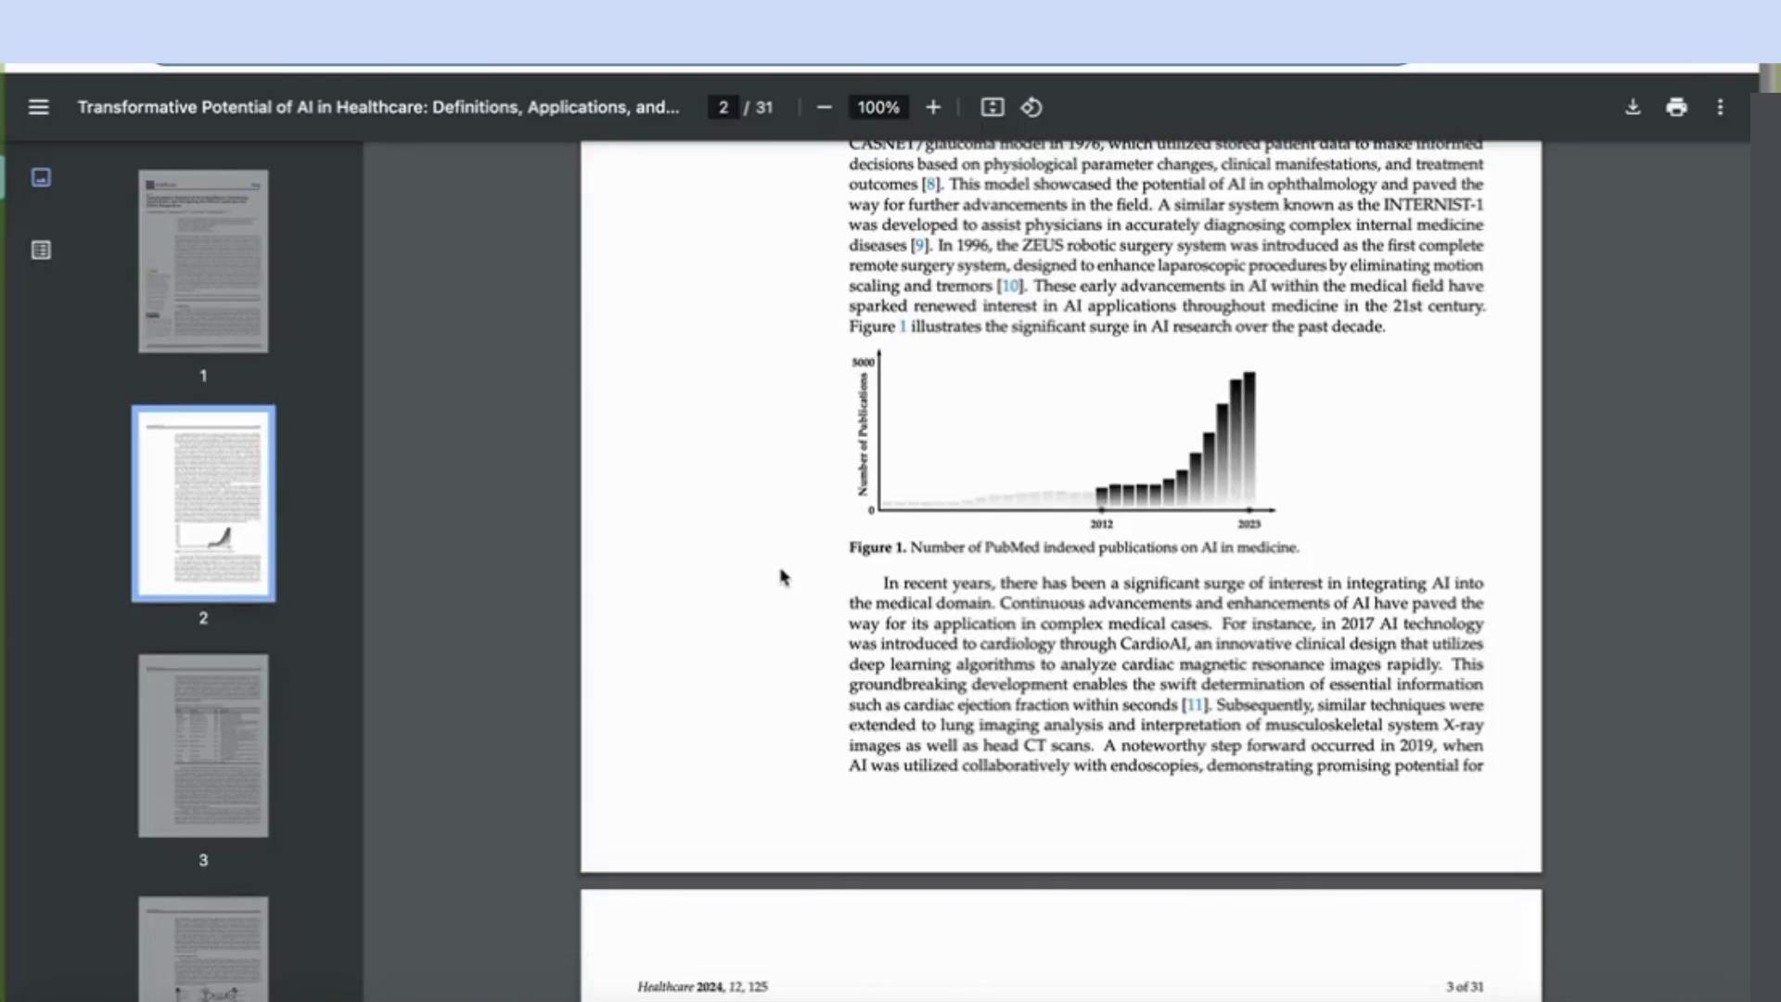
- Look through the rest of the article PDF, past Figure 5 on public opinion and on to the reference list
scroll(782, 577, "down", 20)
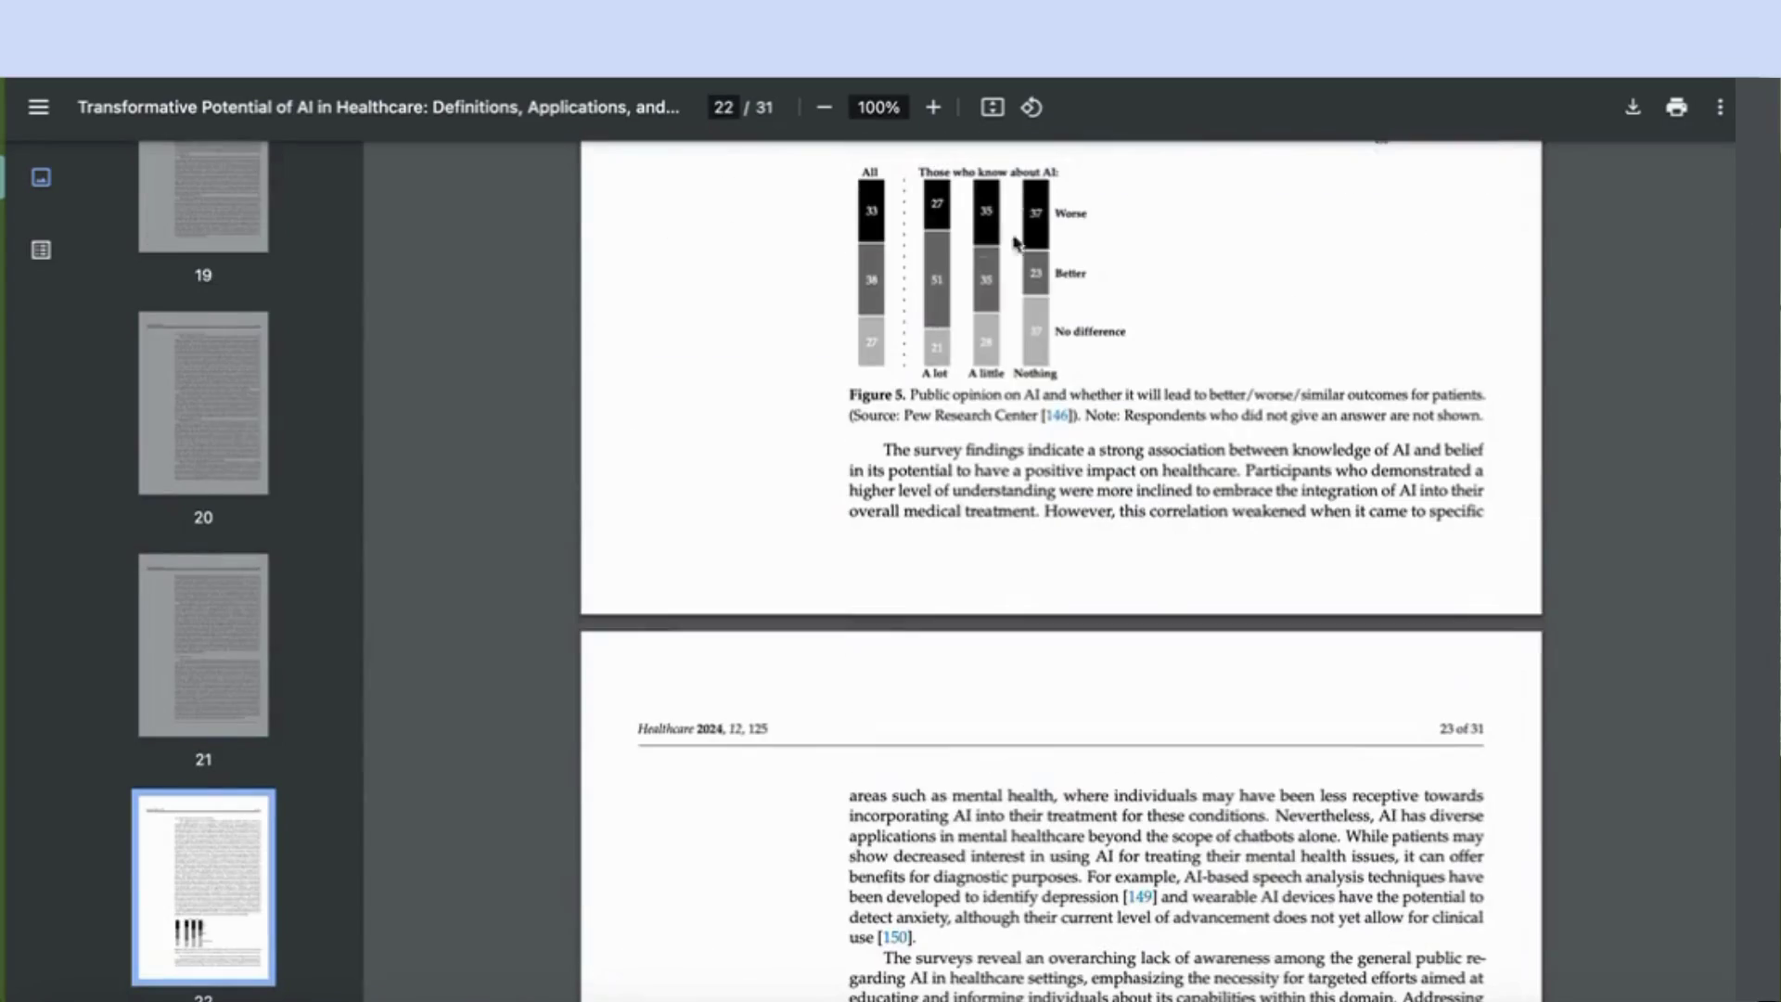
scroll(999, 464, "down", 20)
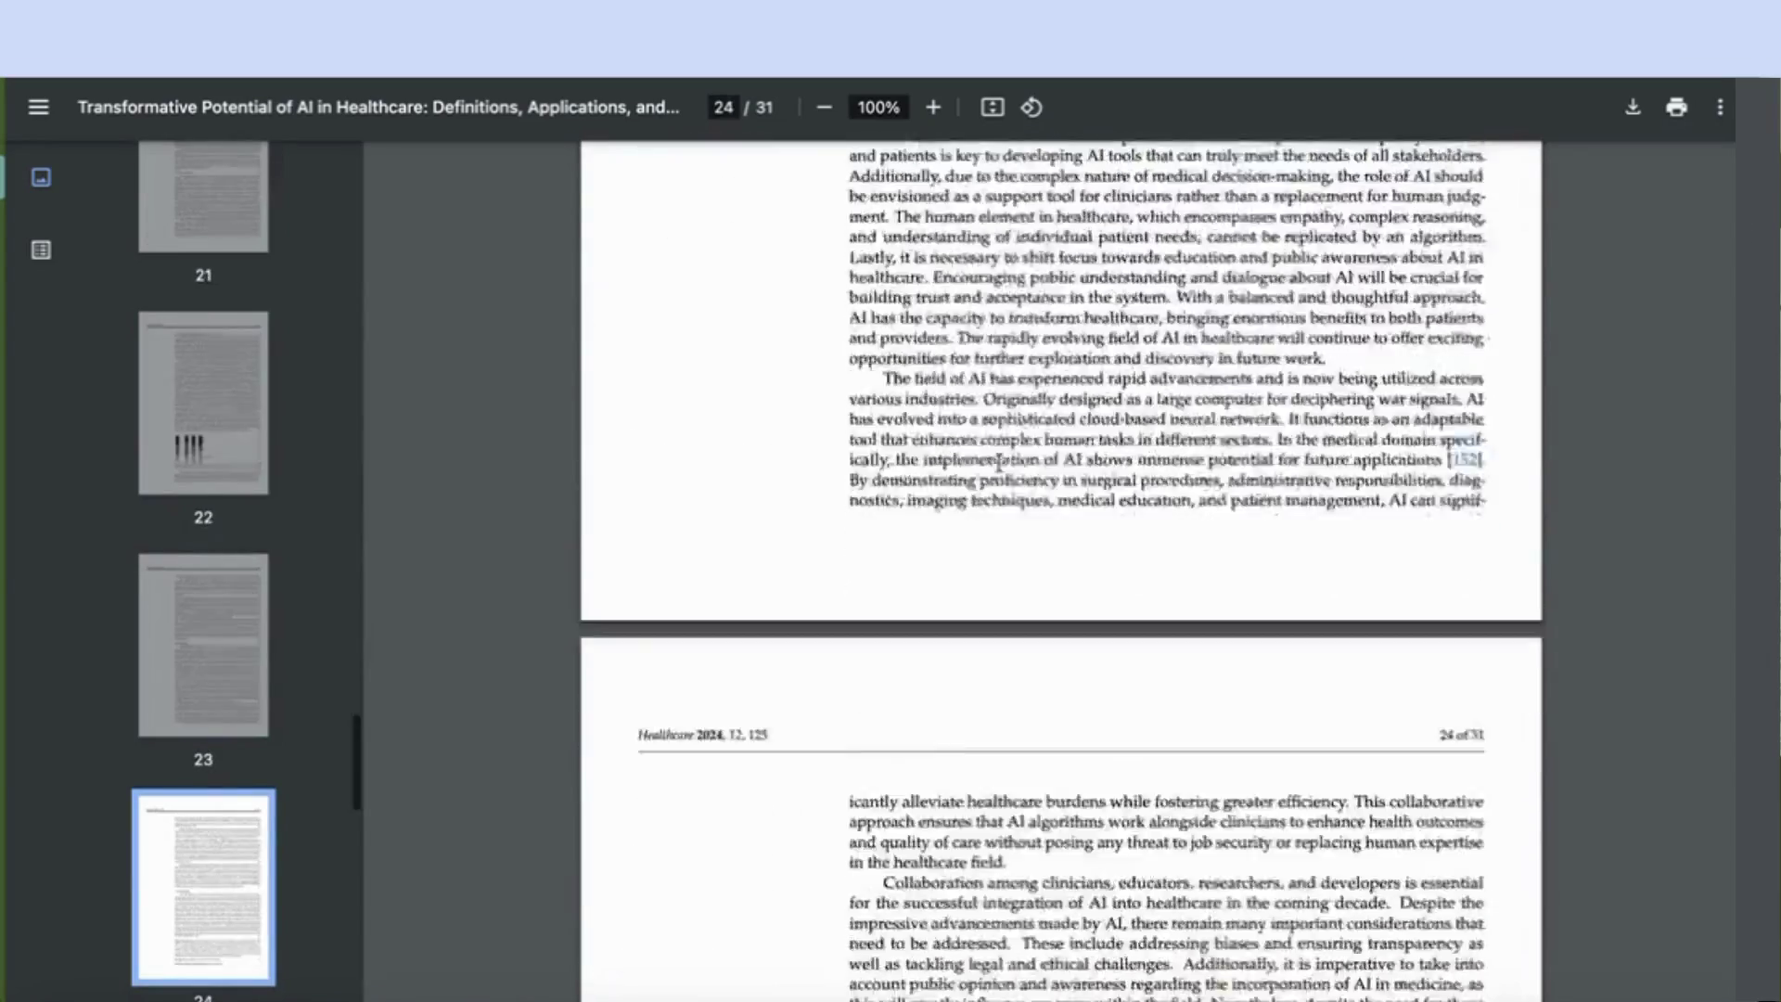
scroll(999, 464, "down", 20)
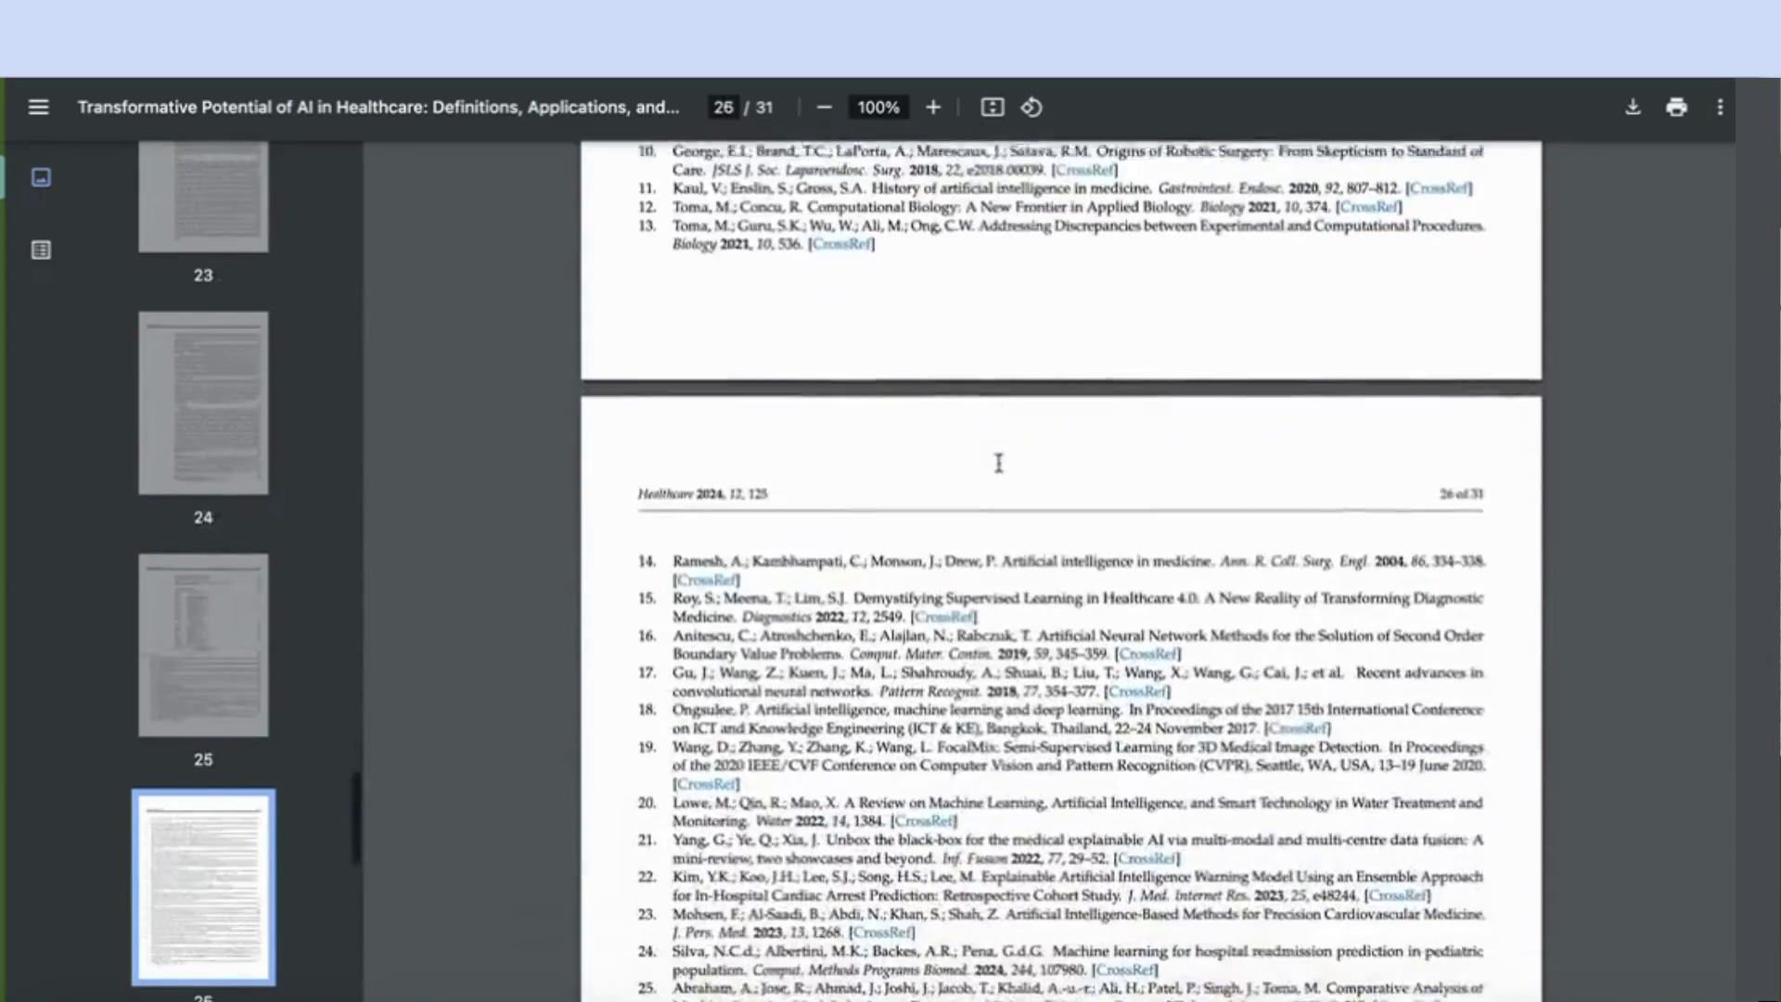
scroll(999, 459, "down", 3)
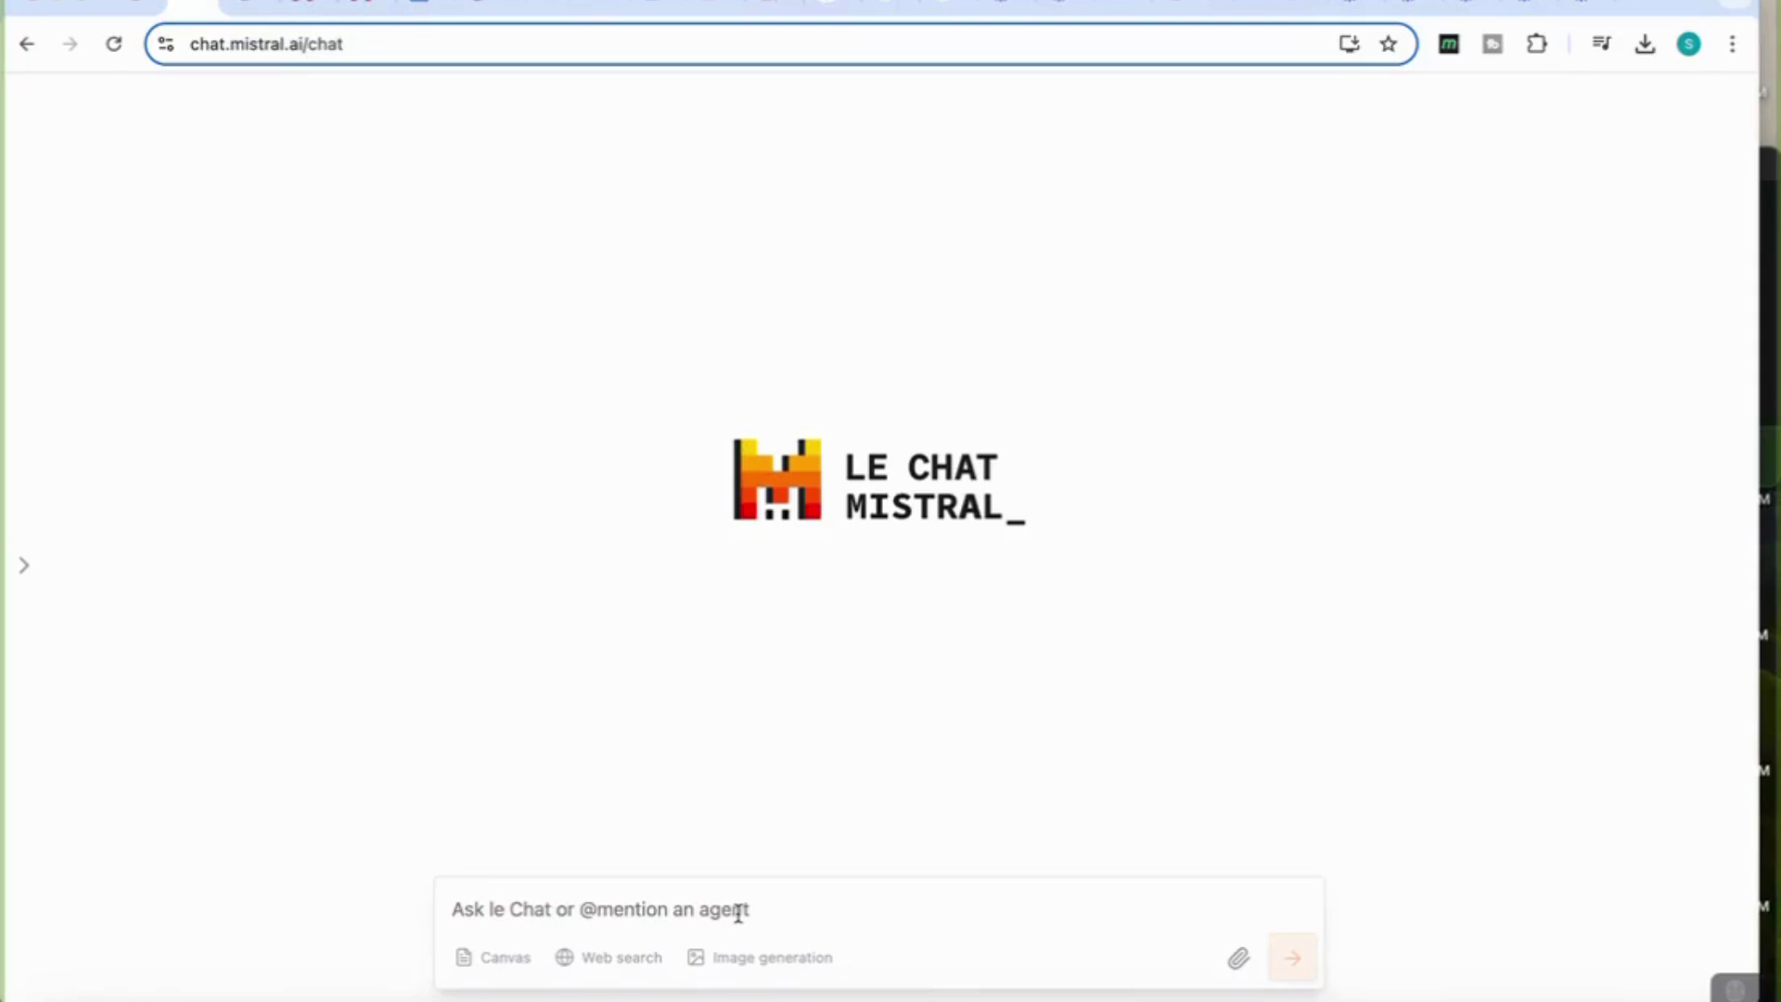
- Turn on image generation and ask Le Chat to "generate an image of a boy reading in an old library"
left_click(770, 965)
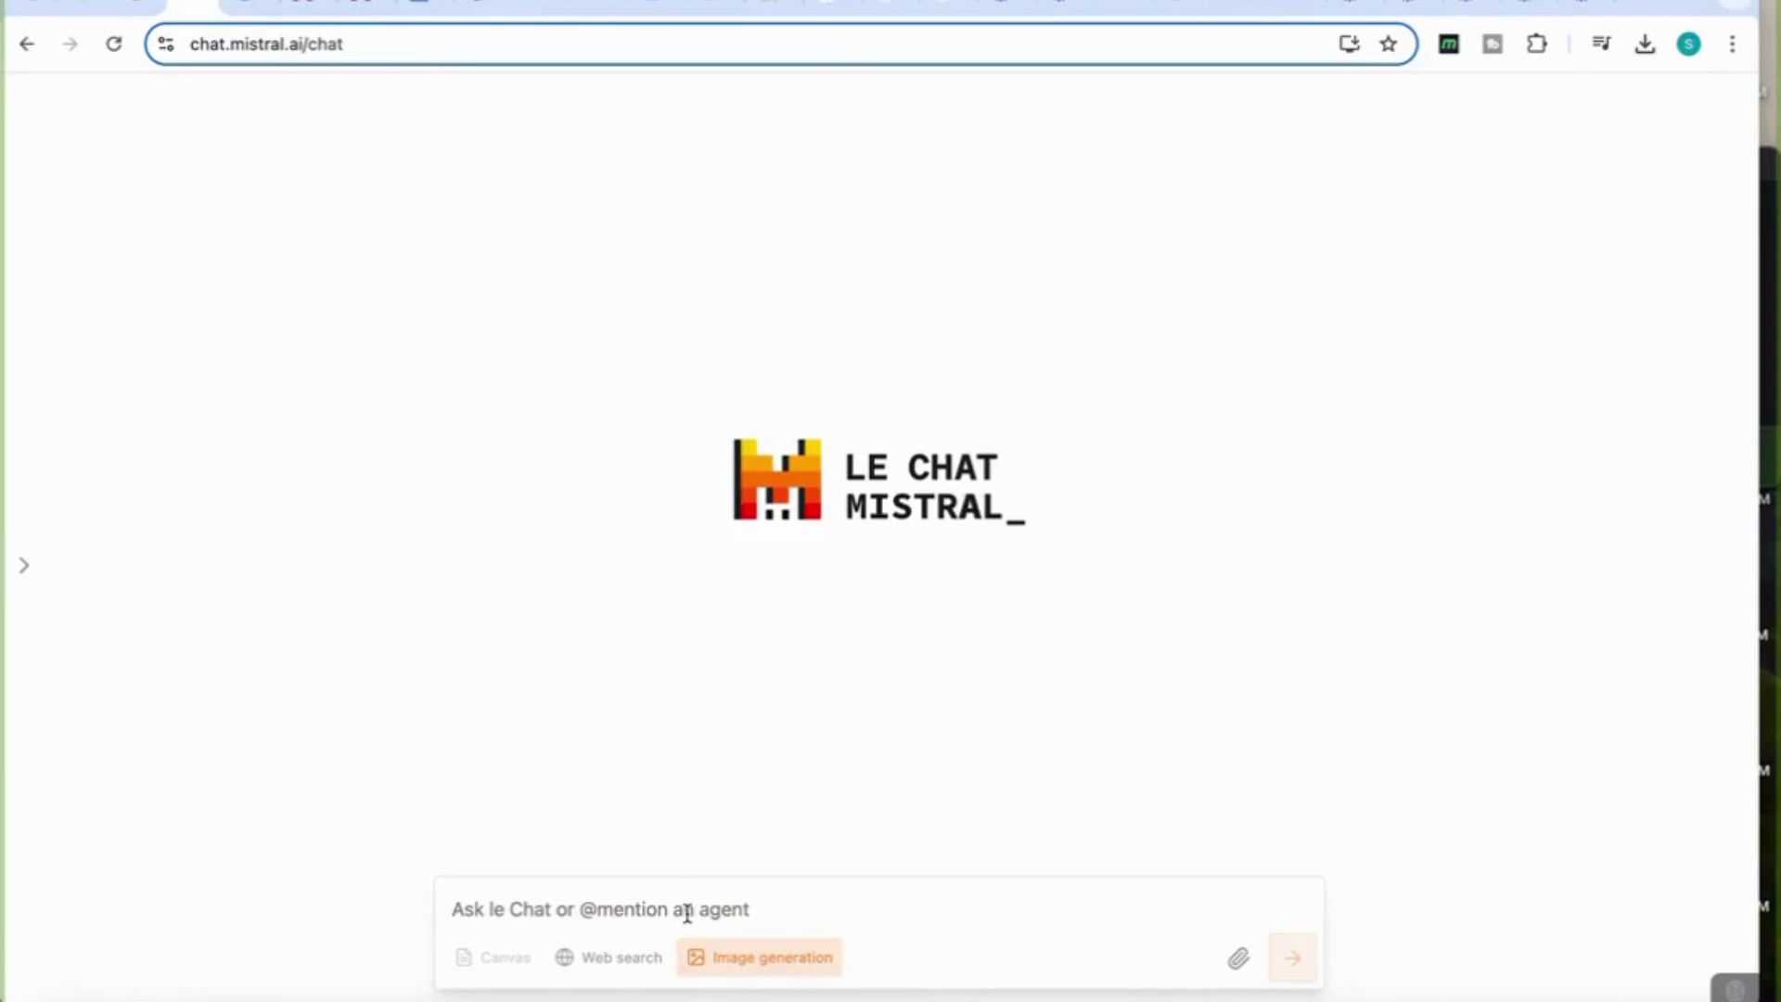
type("generate an image of a boy reading in an old library")
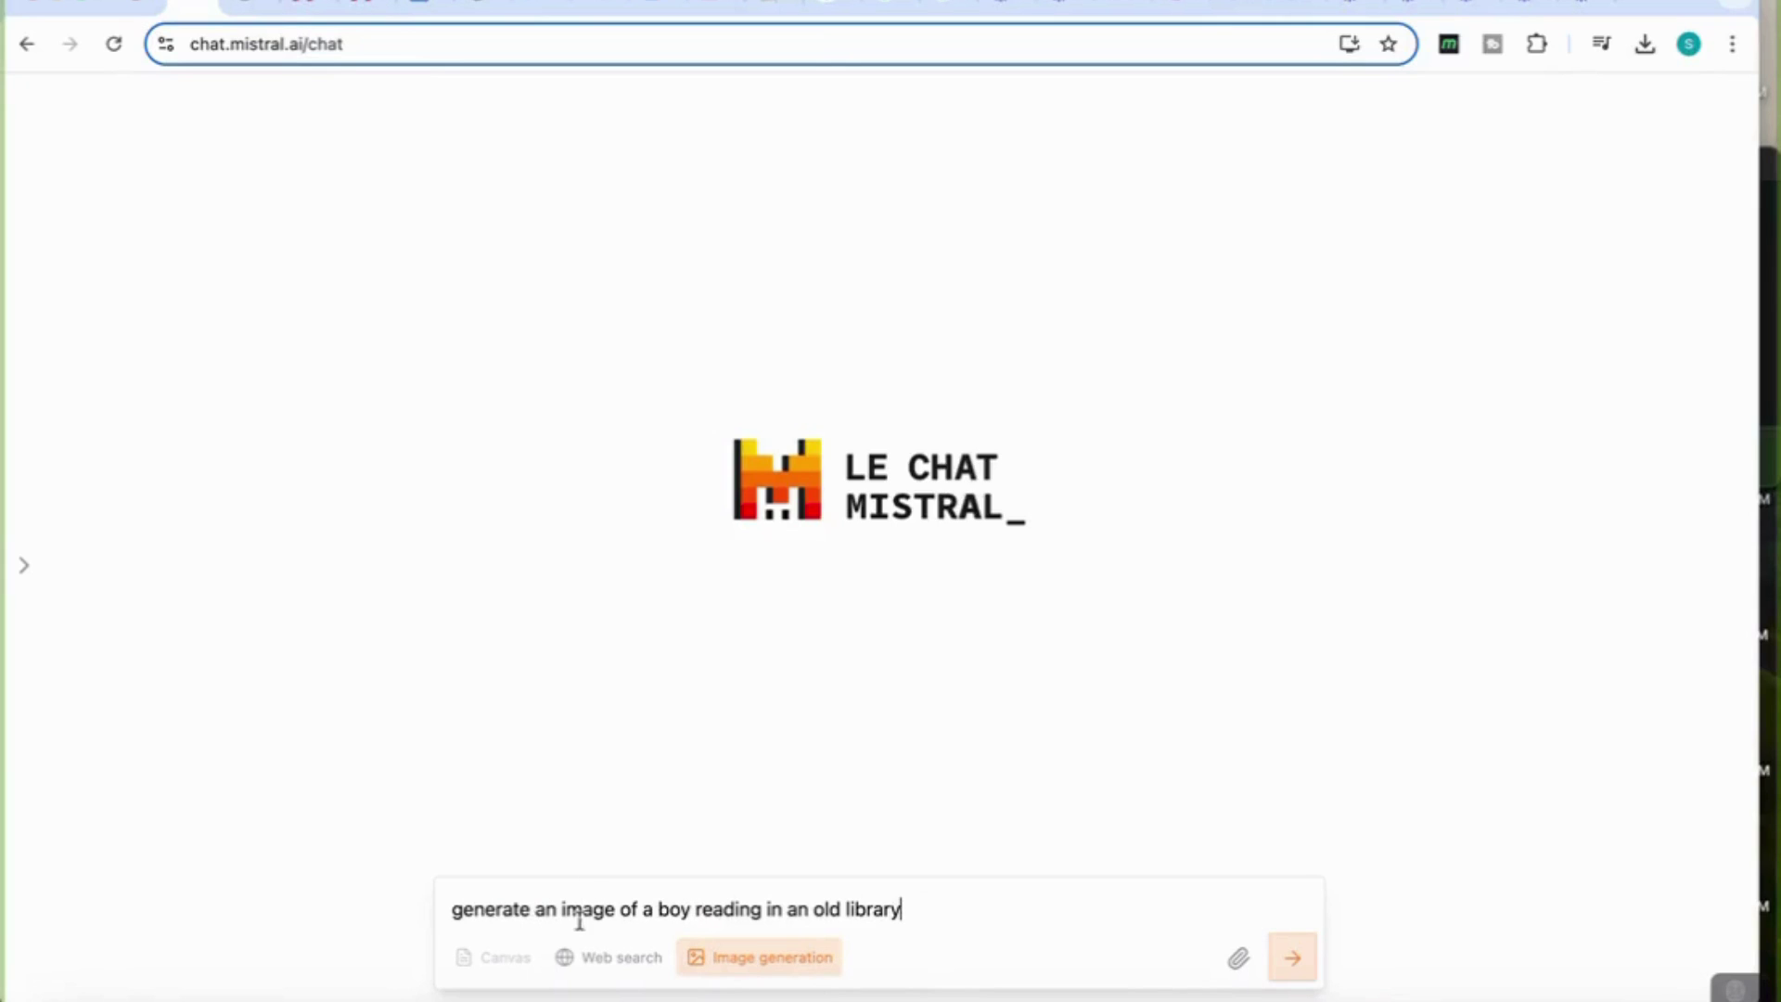
left_click(1296, 959)
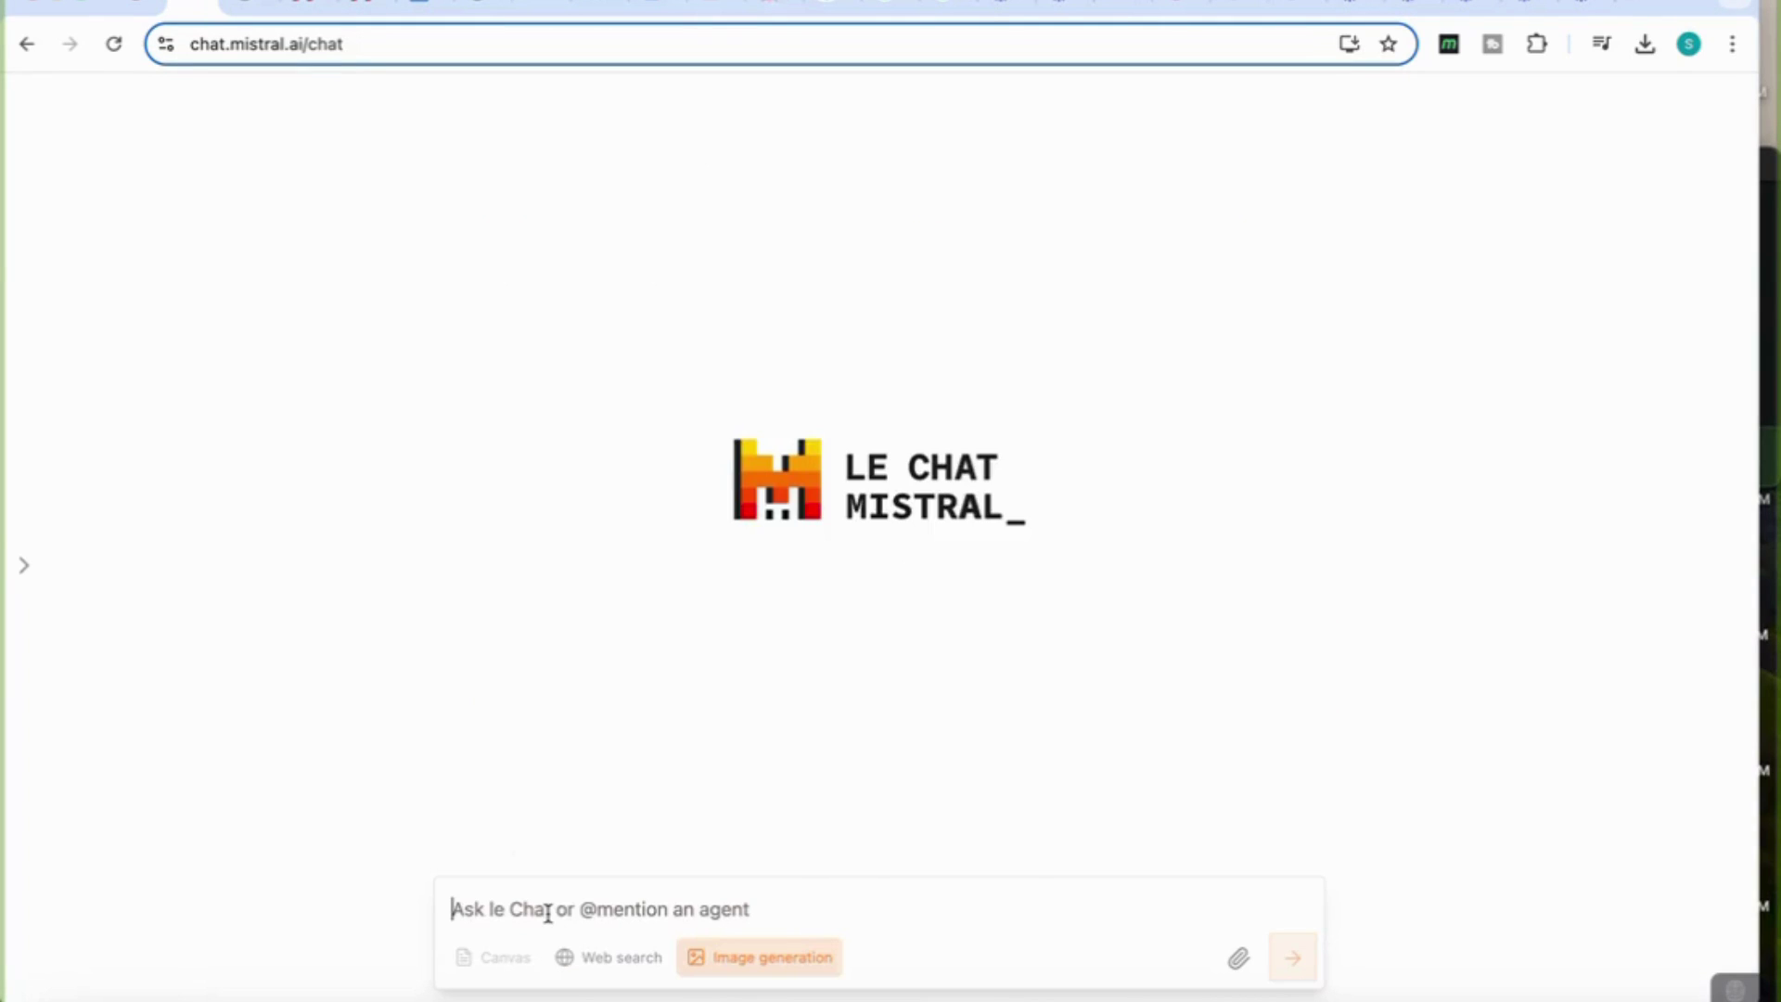
- Ask Le Chat to "generate images of 3 options for a product mockup of a new fashionable water bottle"
type("generate images of 3 options for a product mockup of a new fashionable water bottle")
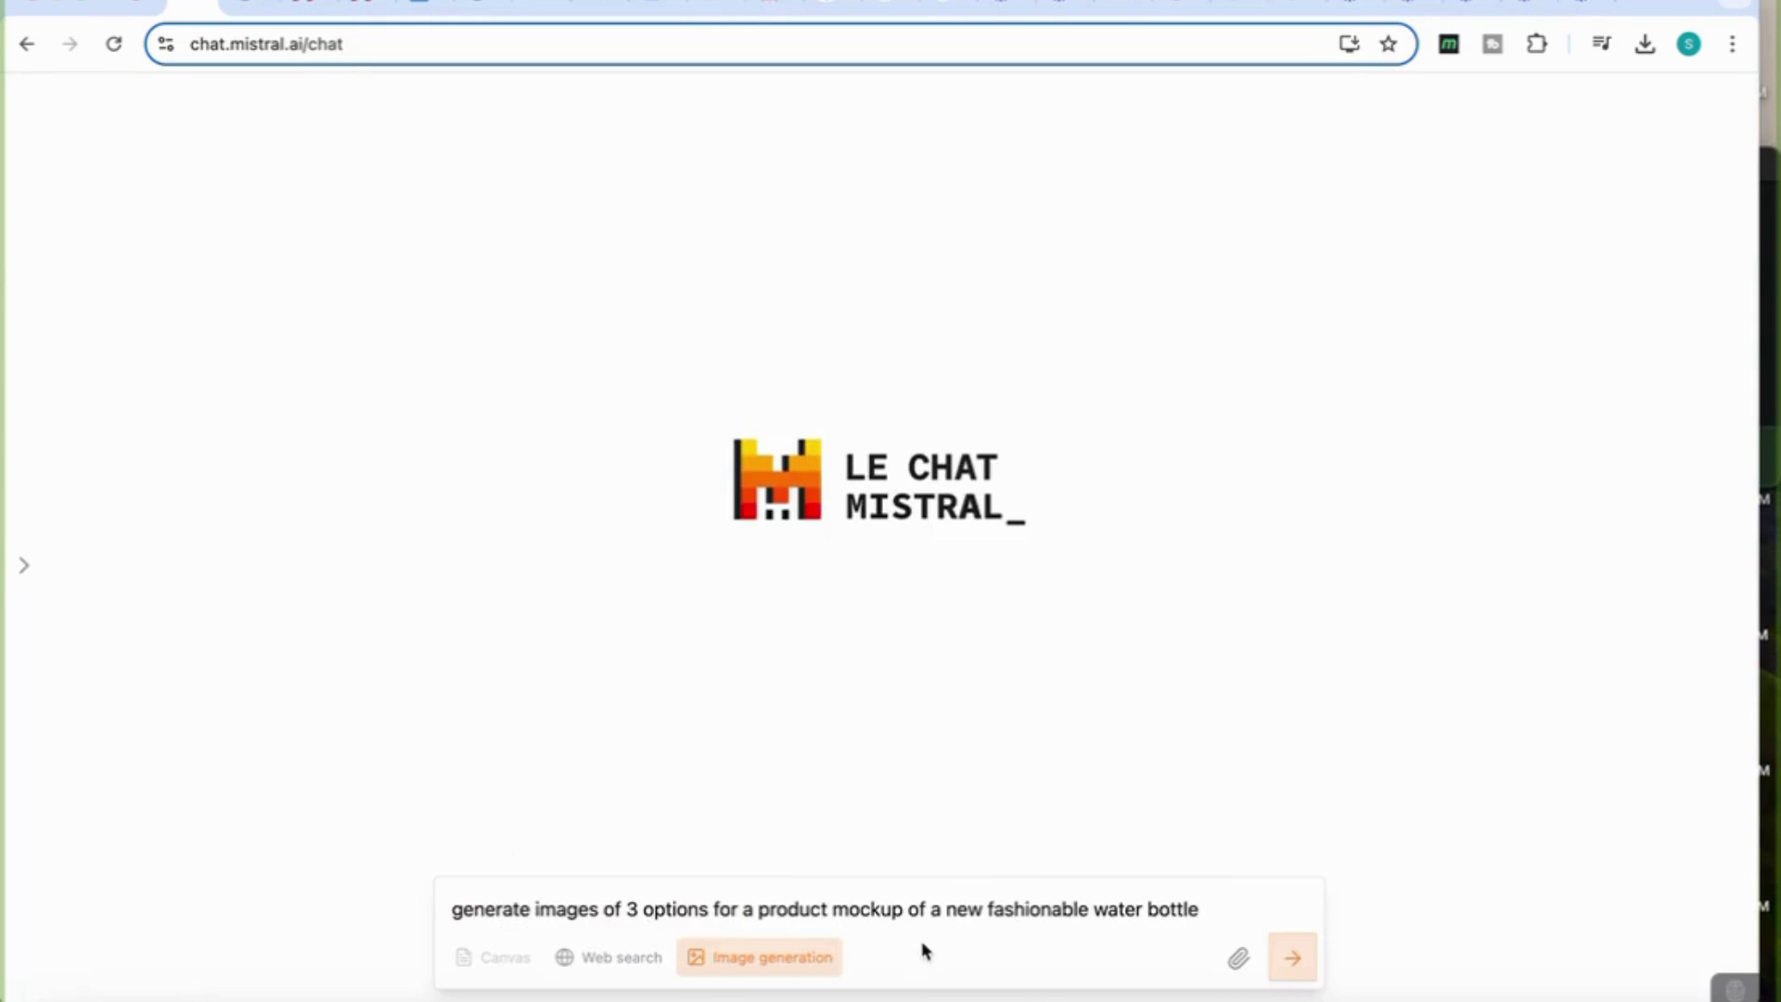
left_click(1293, 960)
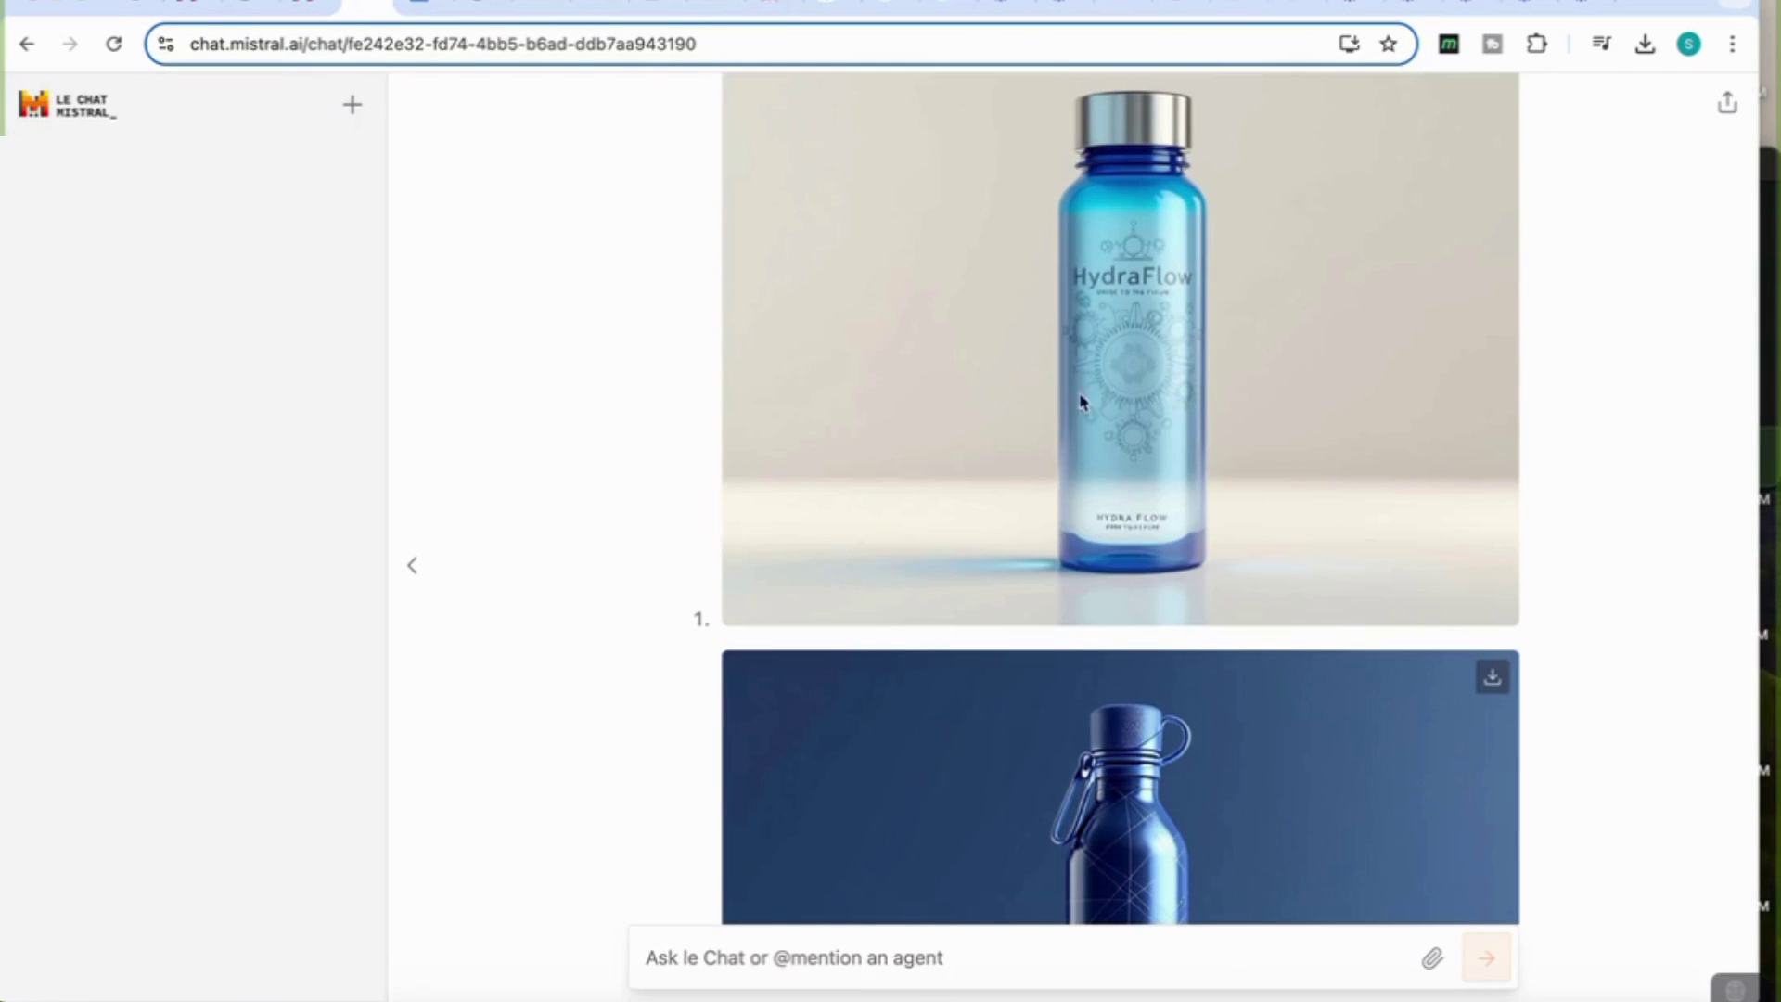
- Examine the three generated water bottle mockups and compare their designs
scroll(1210, 317, "down", 5)
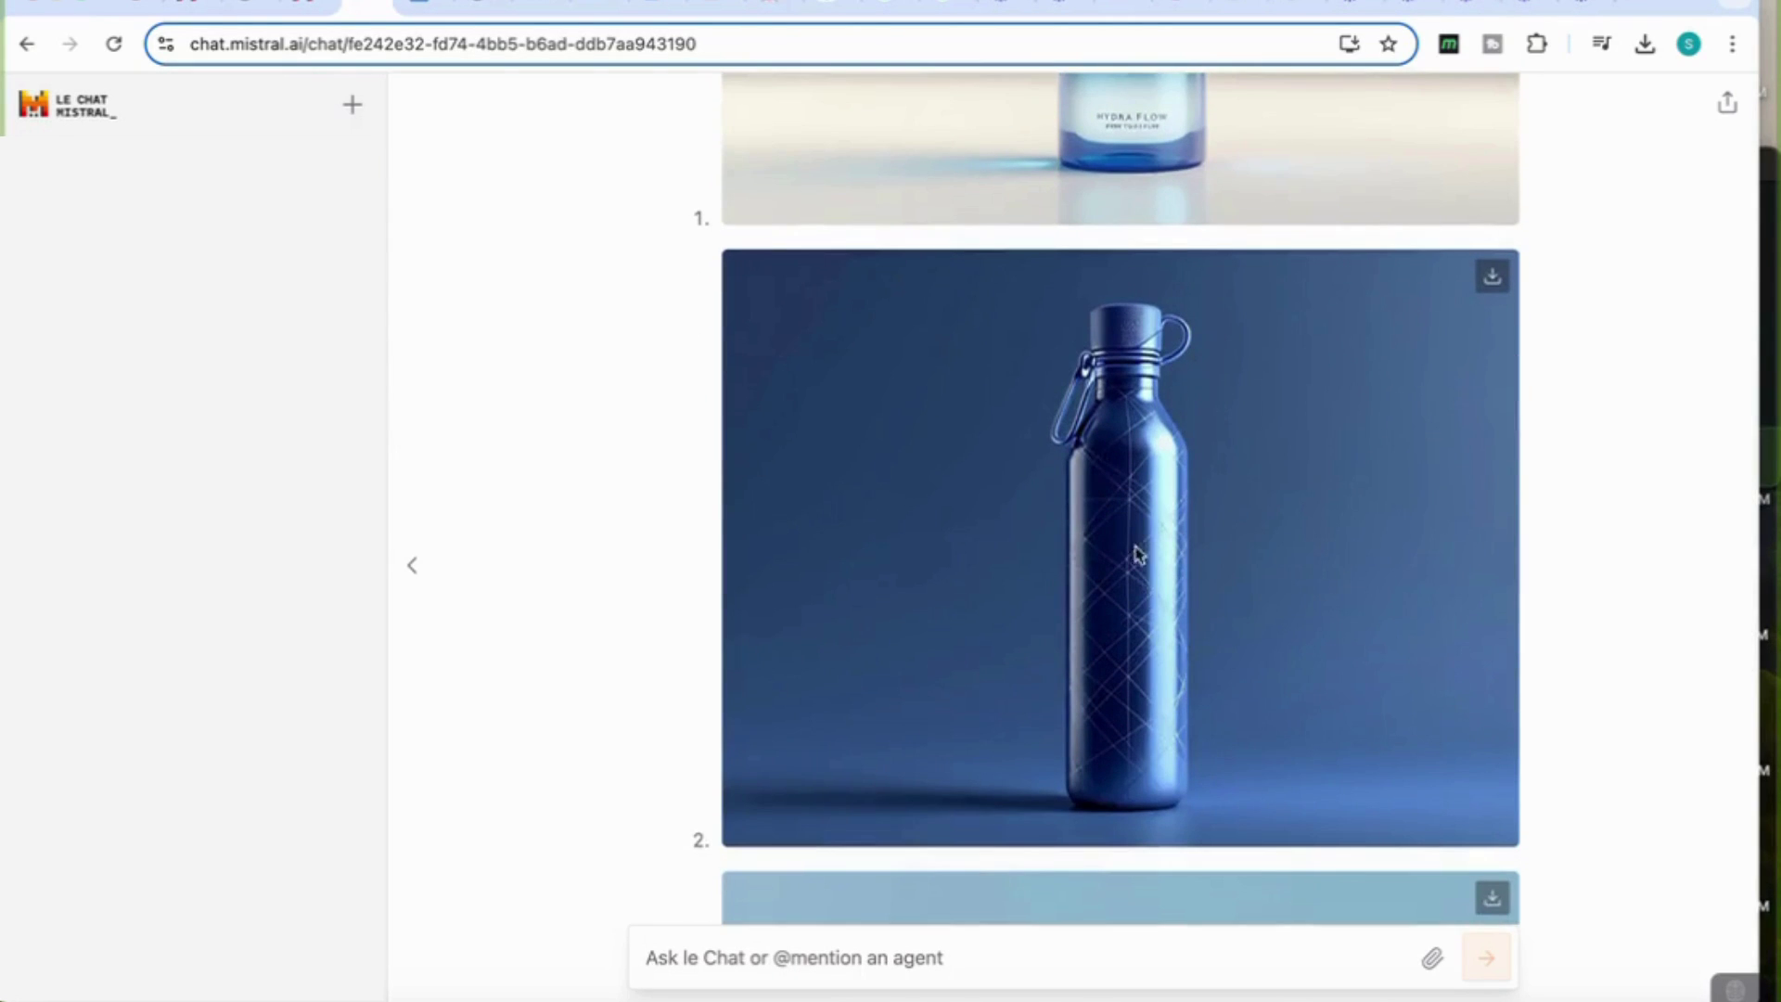
scroll(1145, 670, "down", 5)
scroll(1145, 670, "down", 2)
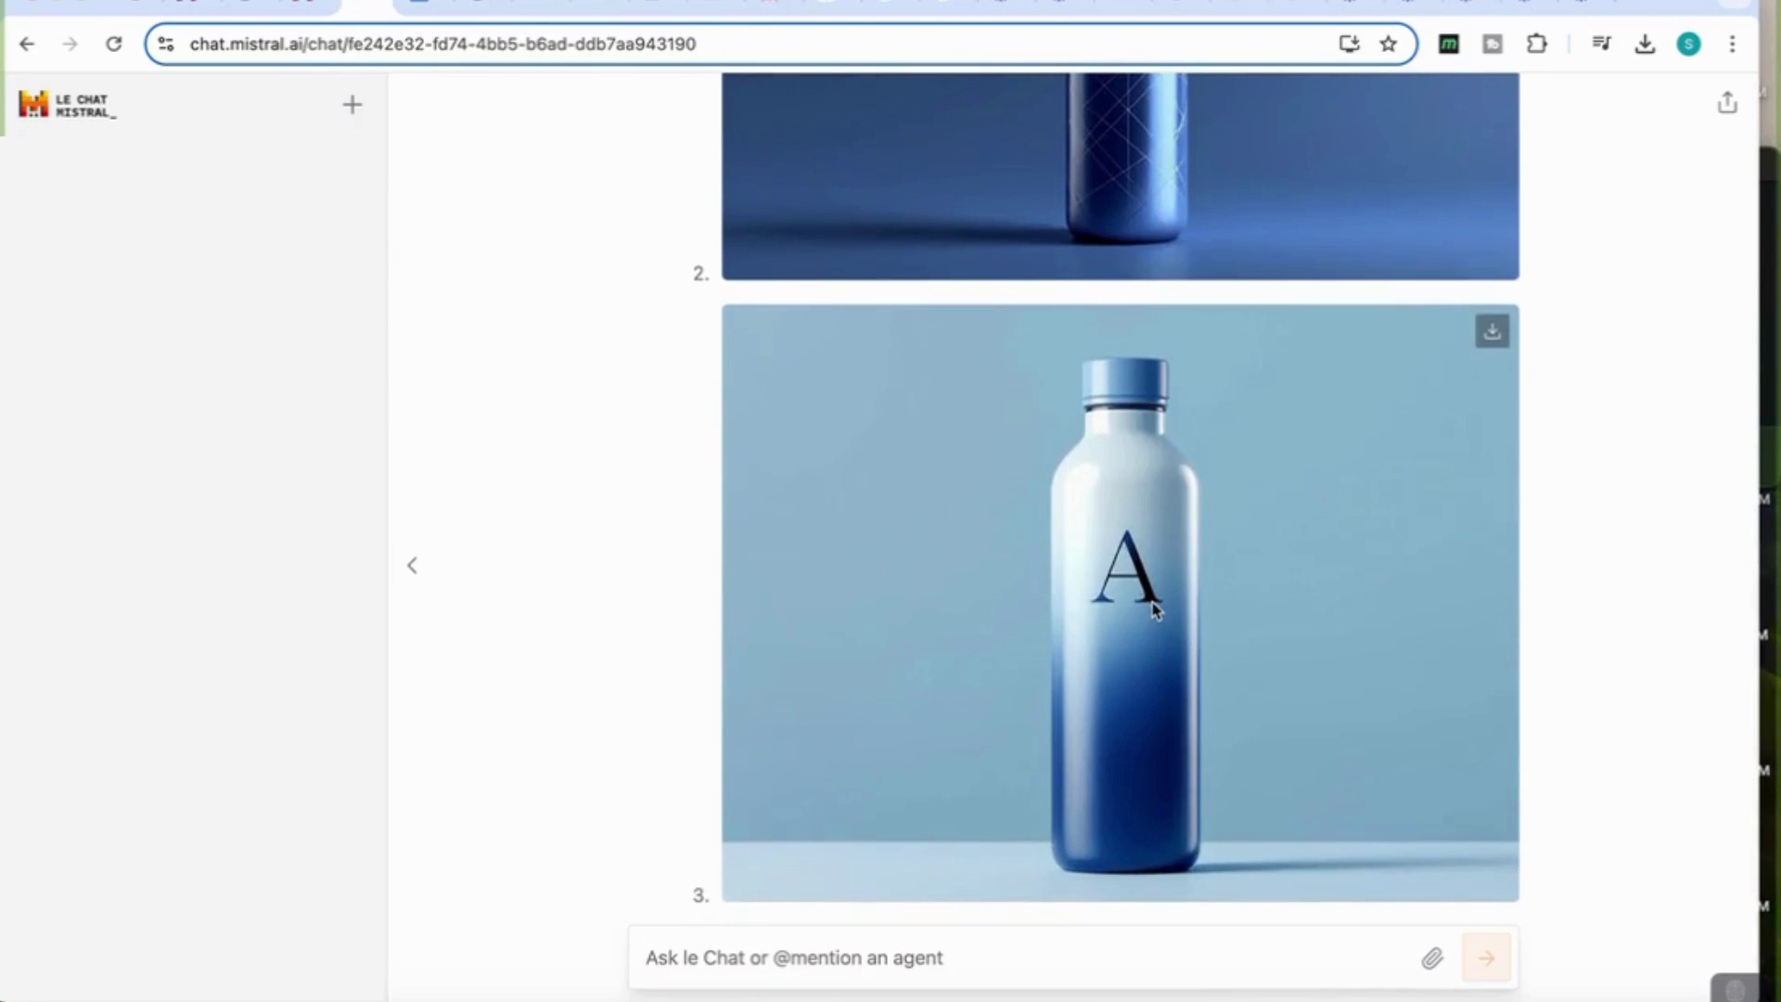
scroll(1150, 608, "up", 9)
scroll(1153, 609, "up", 3)
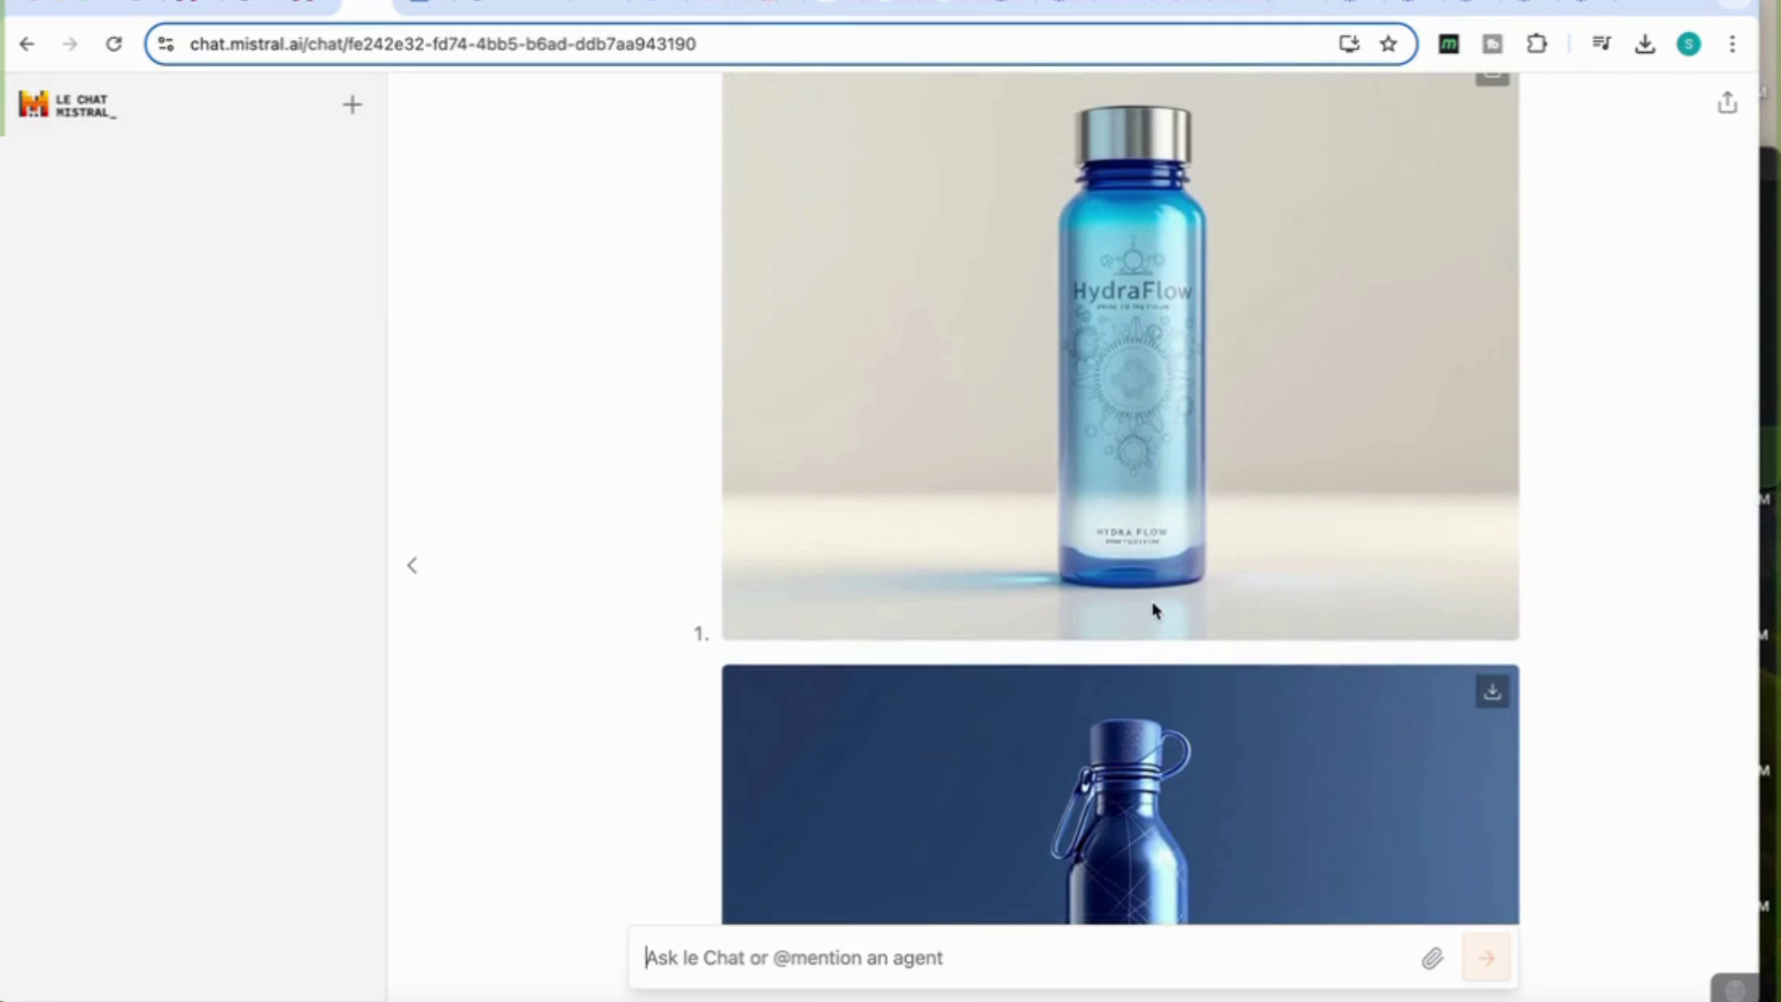
scroll(1153, 609, "down", 12)
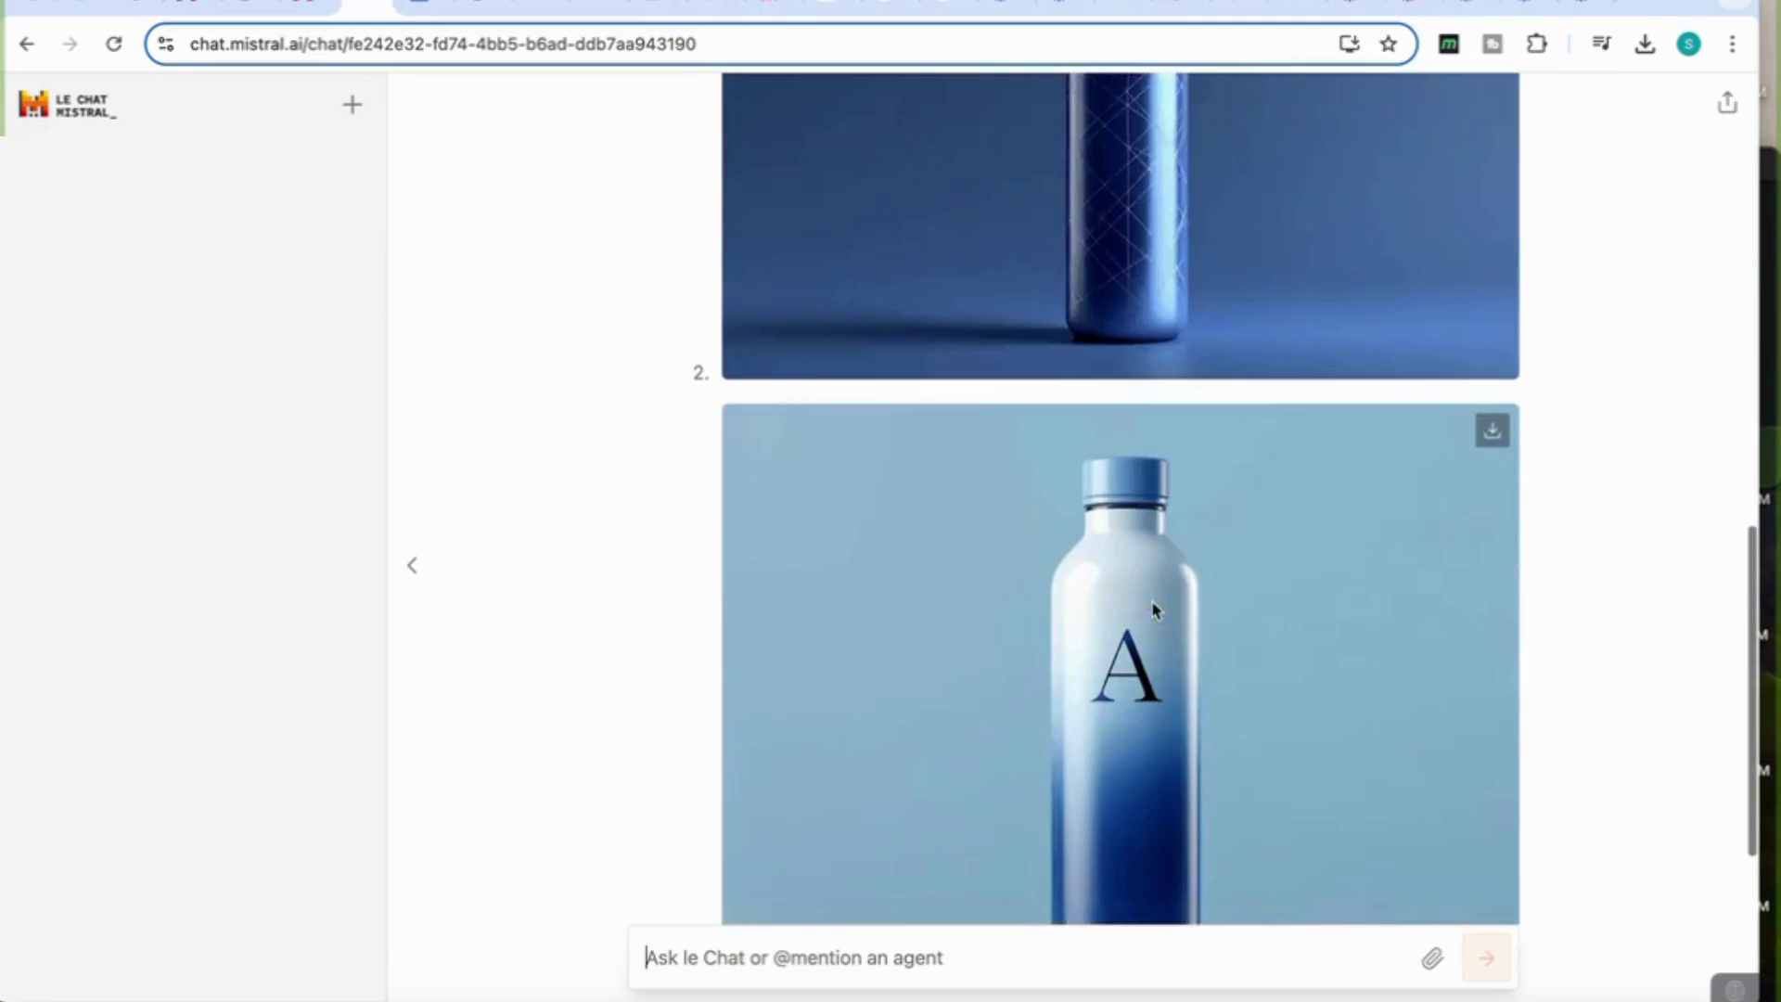
scroll(1153, 609, "up", 7)
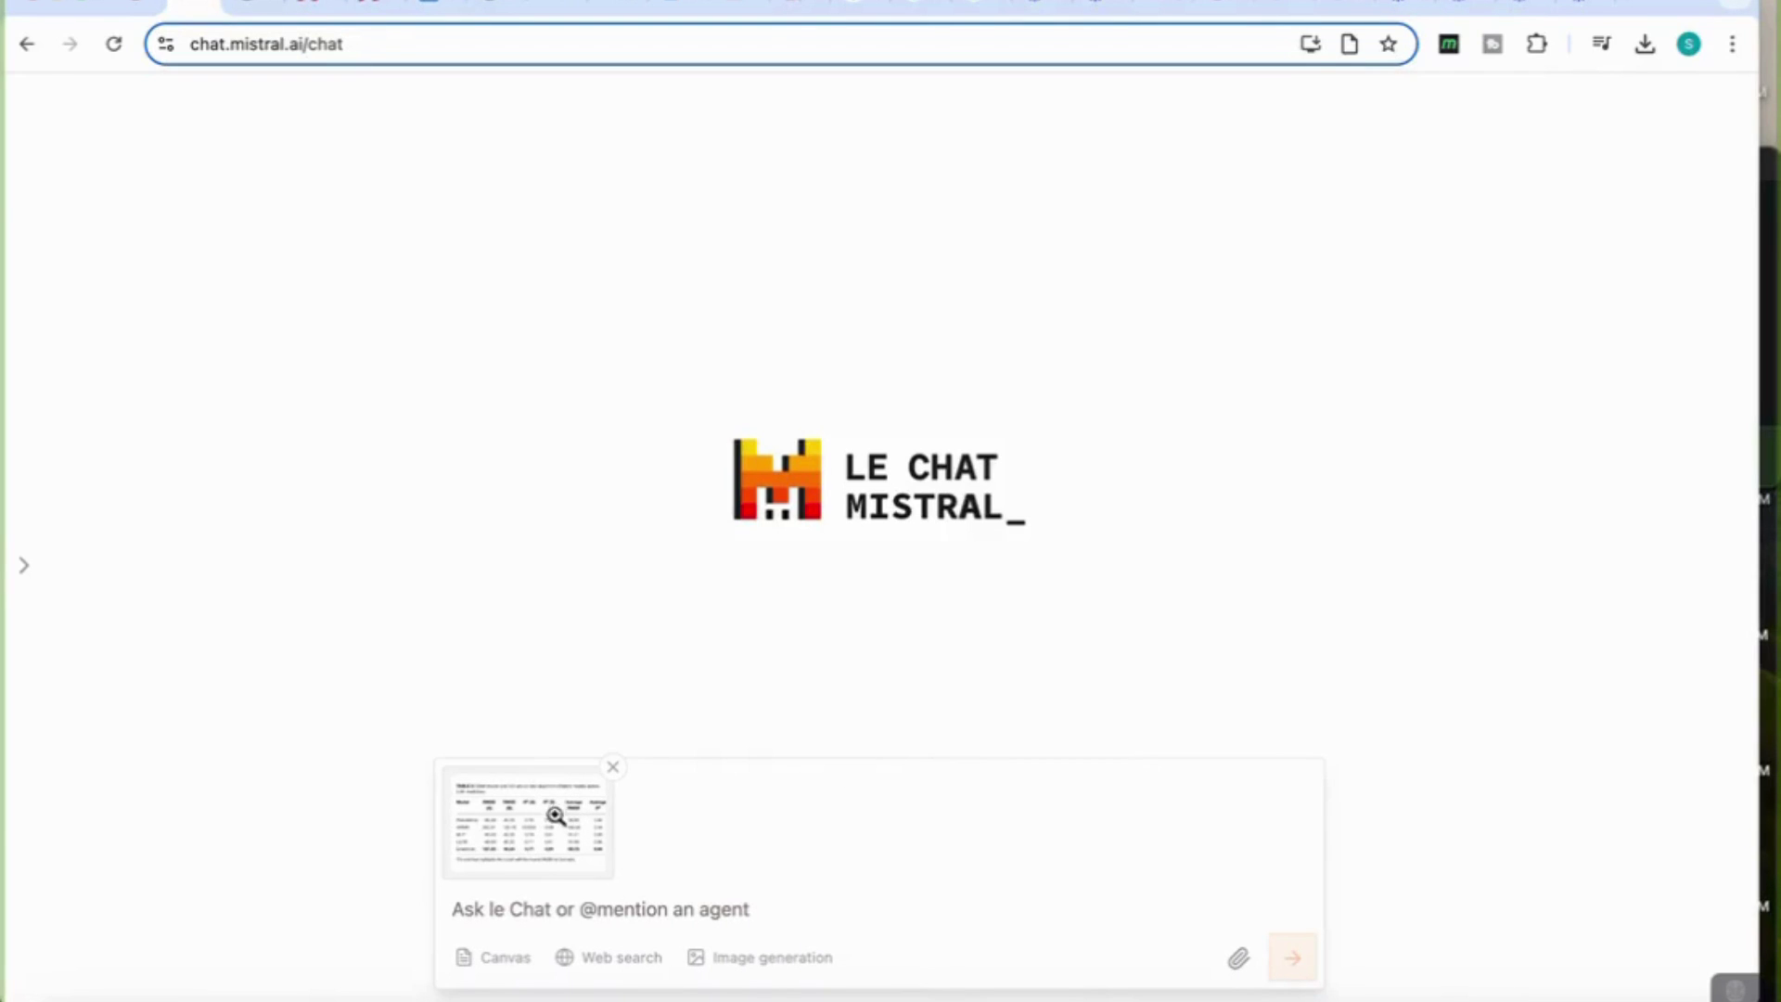
- Check Table 5 in the time-series forecasting PDF, and ask Le Chat to "analyze the table and provide me with key insights" for the attached table image
left_click(259, 10)
key("ctrl+Tab")
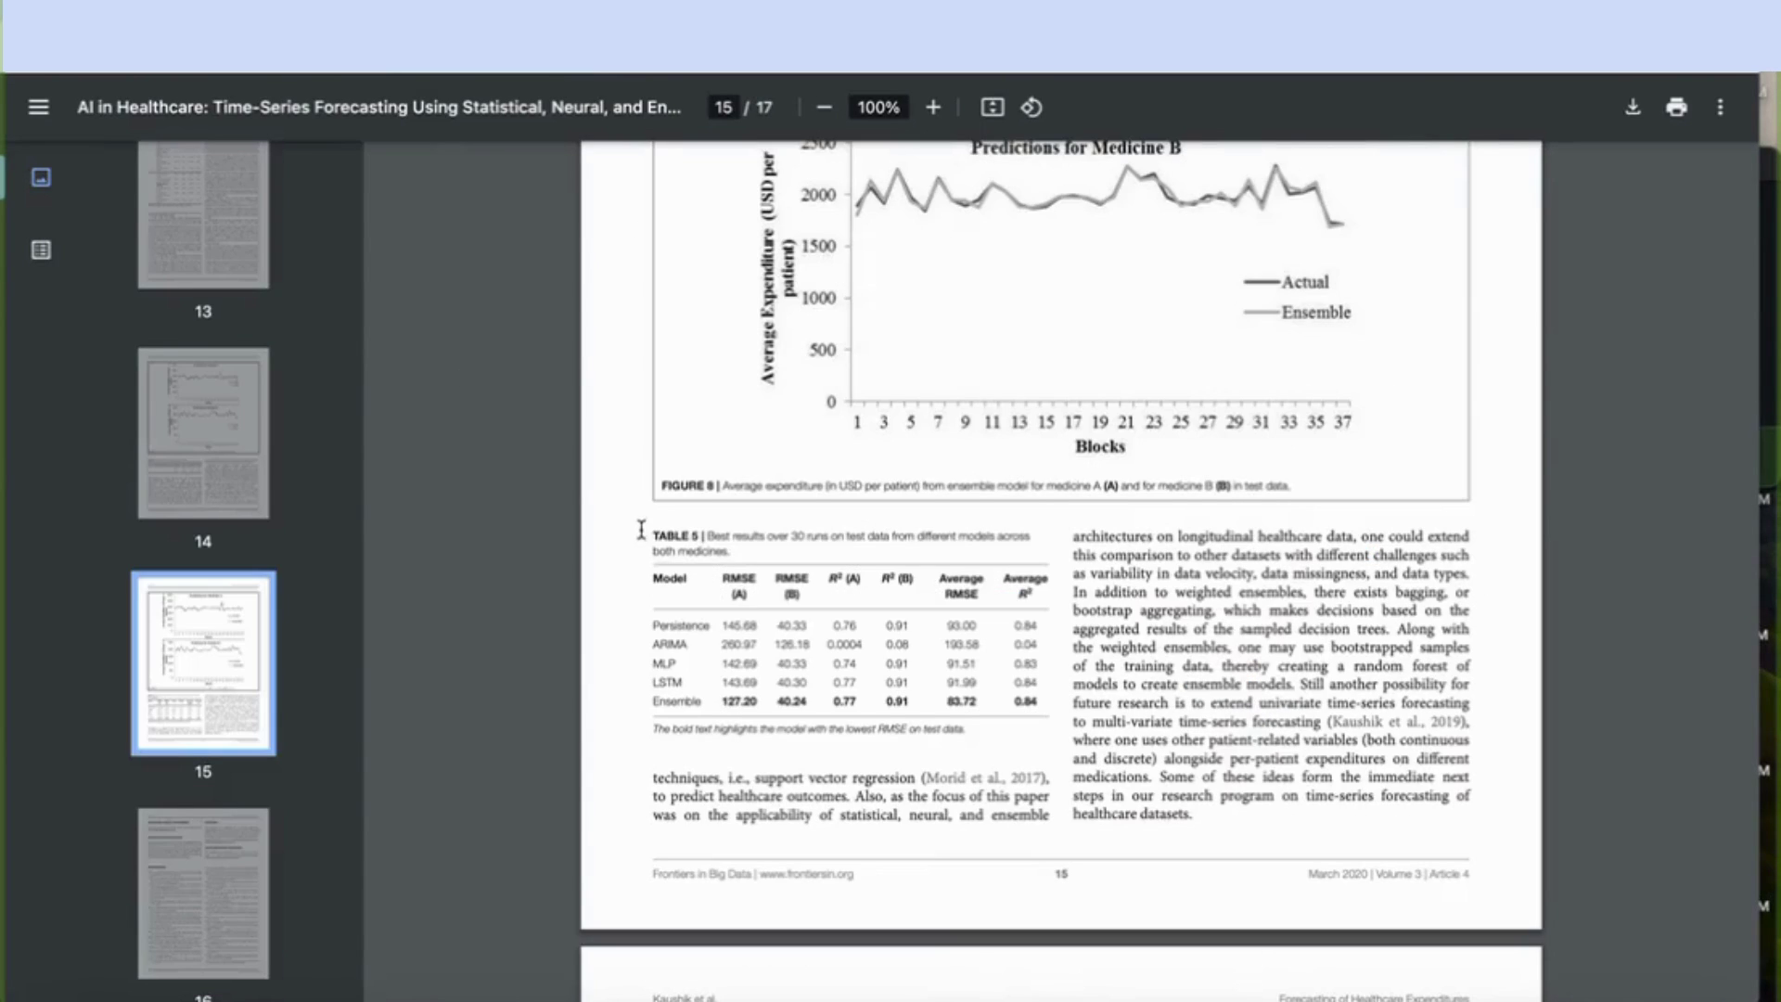
key("ctrl+shift+Tab")
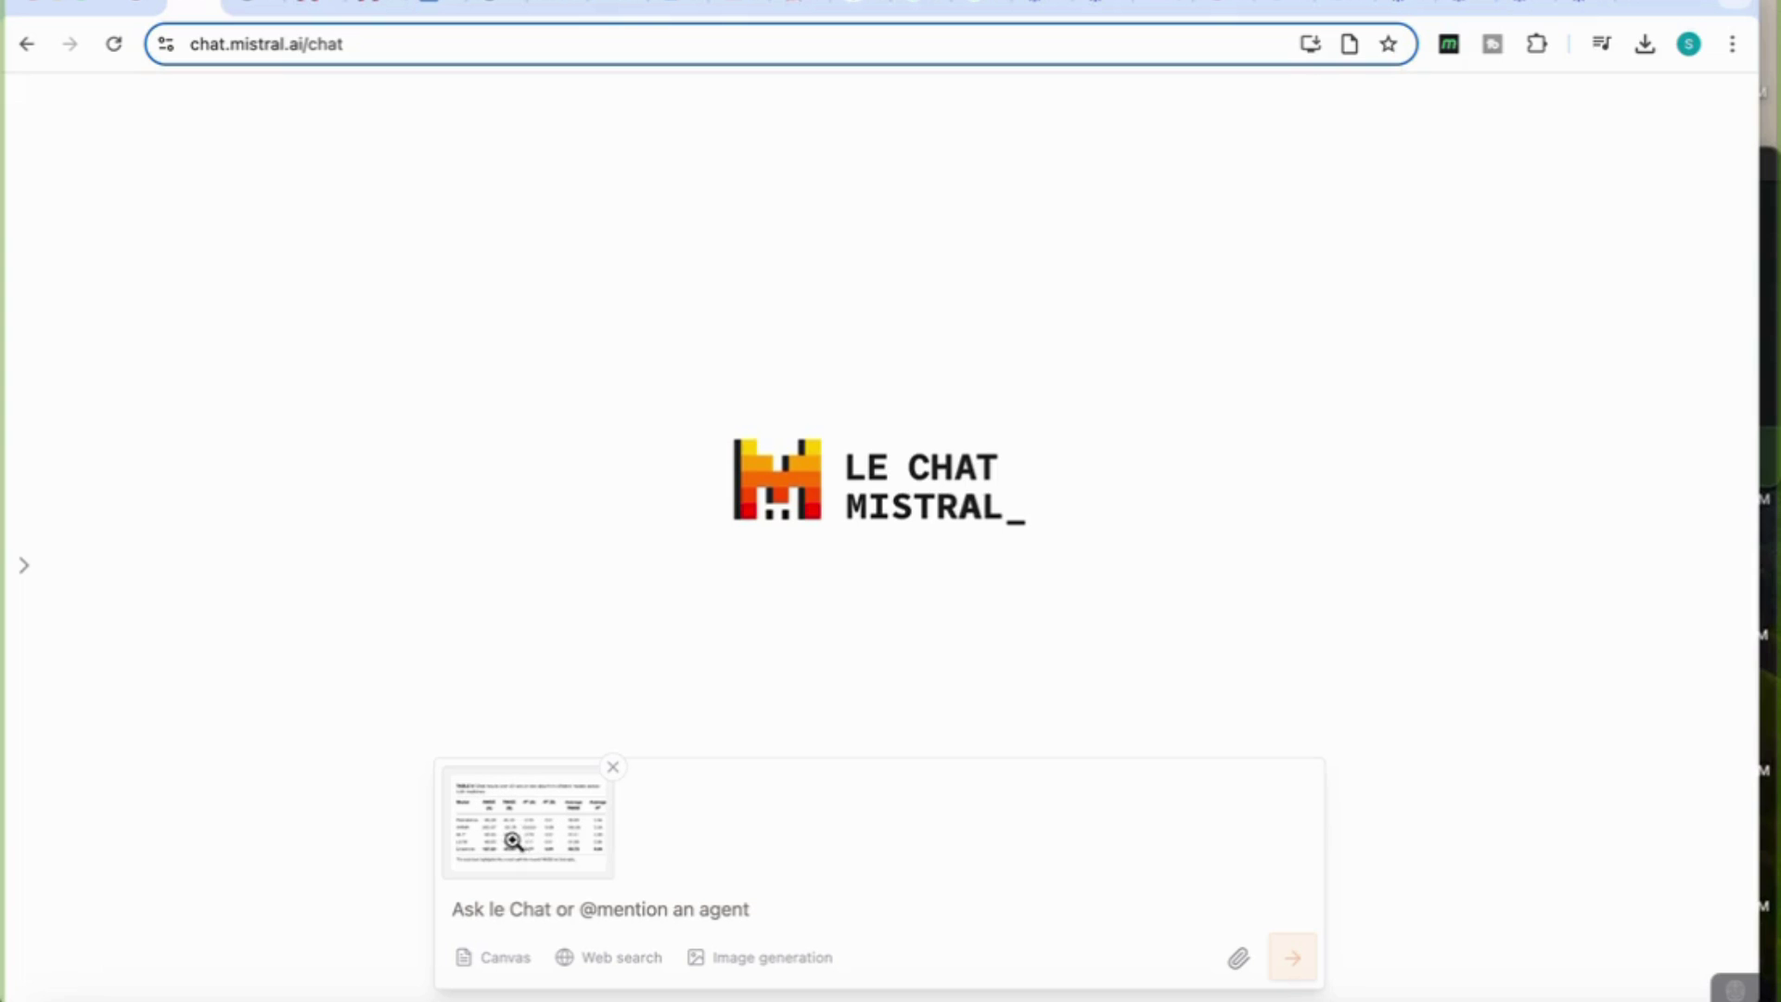
type("analyze the table and provide me with key insights")
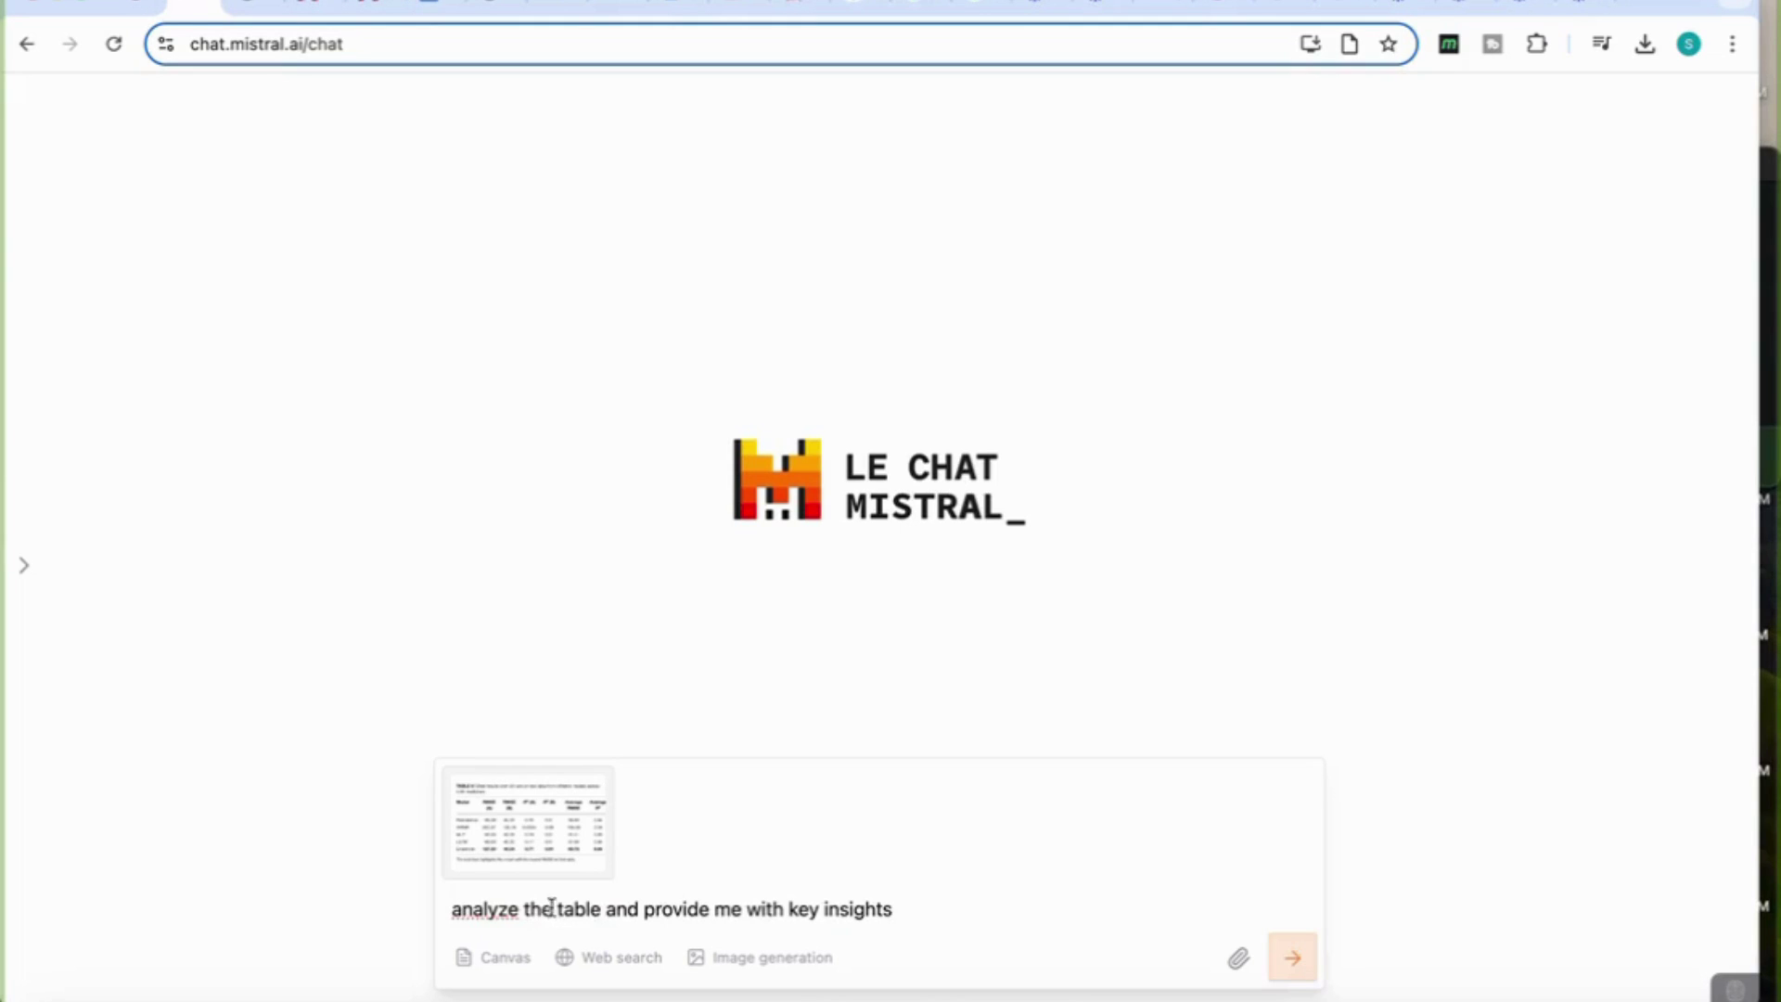
left_click(1294, 967)
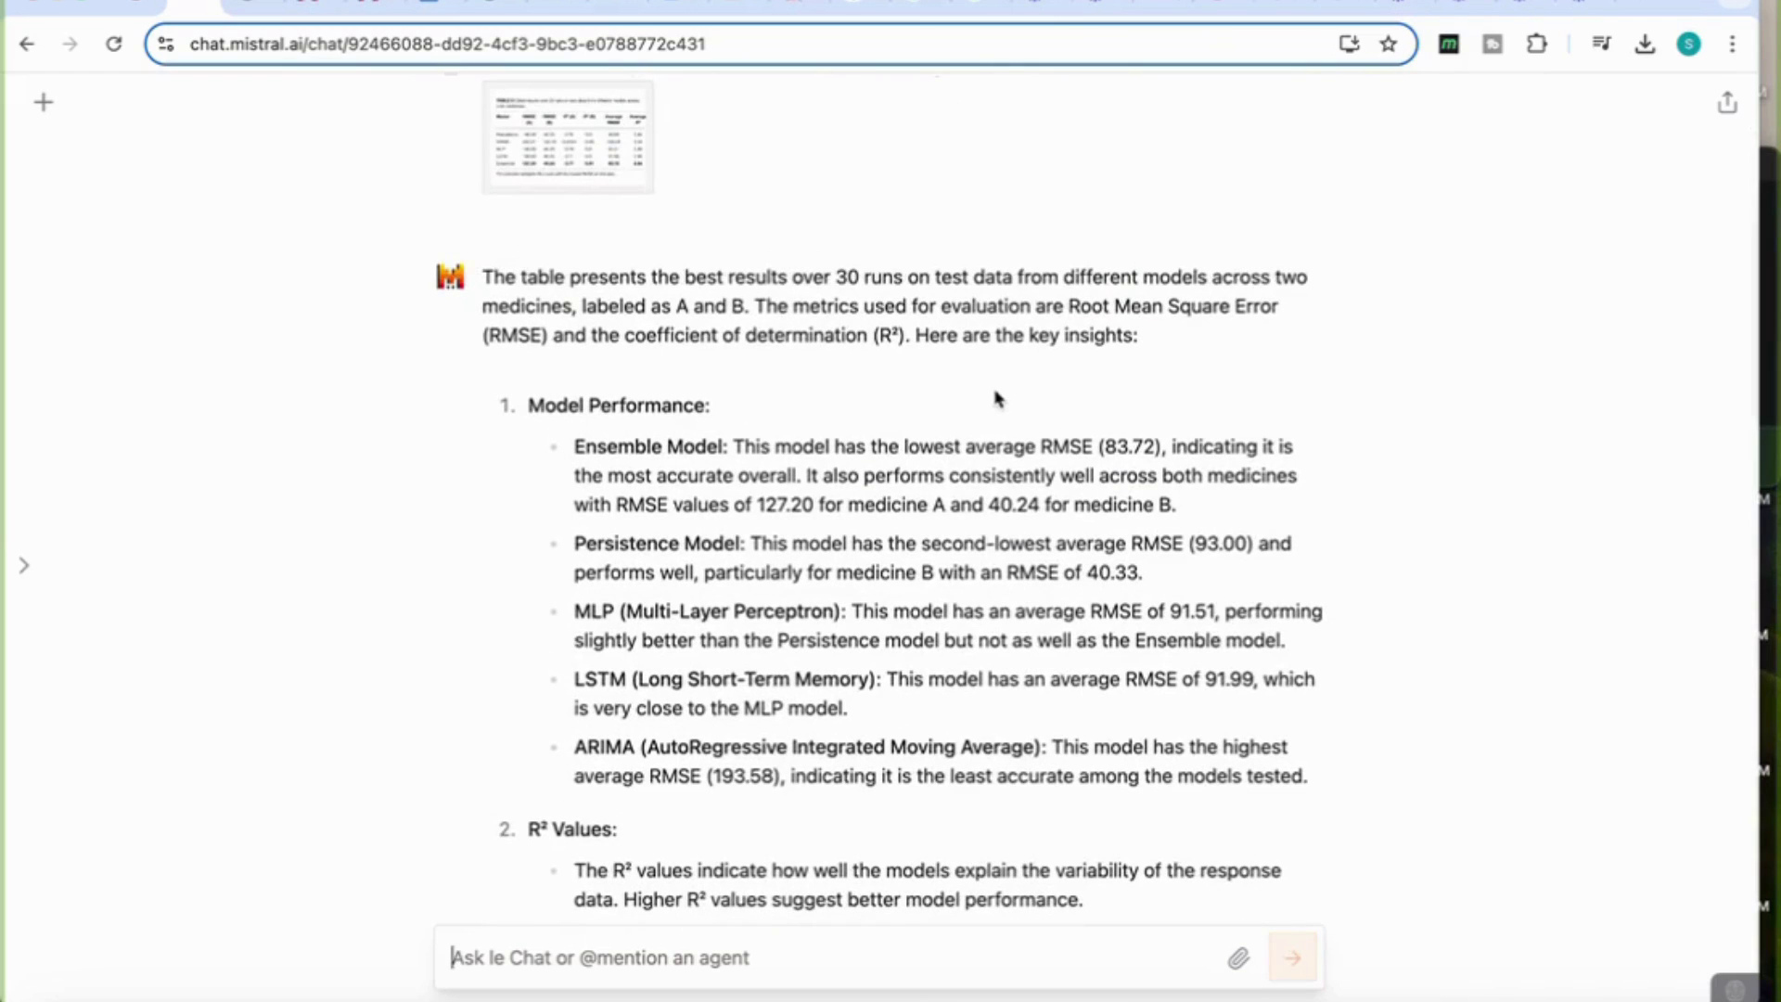
- Read the table analysis from "Model Performance" through "Best Performing Model" and the closing summary
scroll(997, 399, "down", 1)
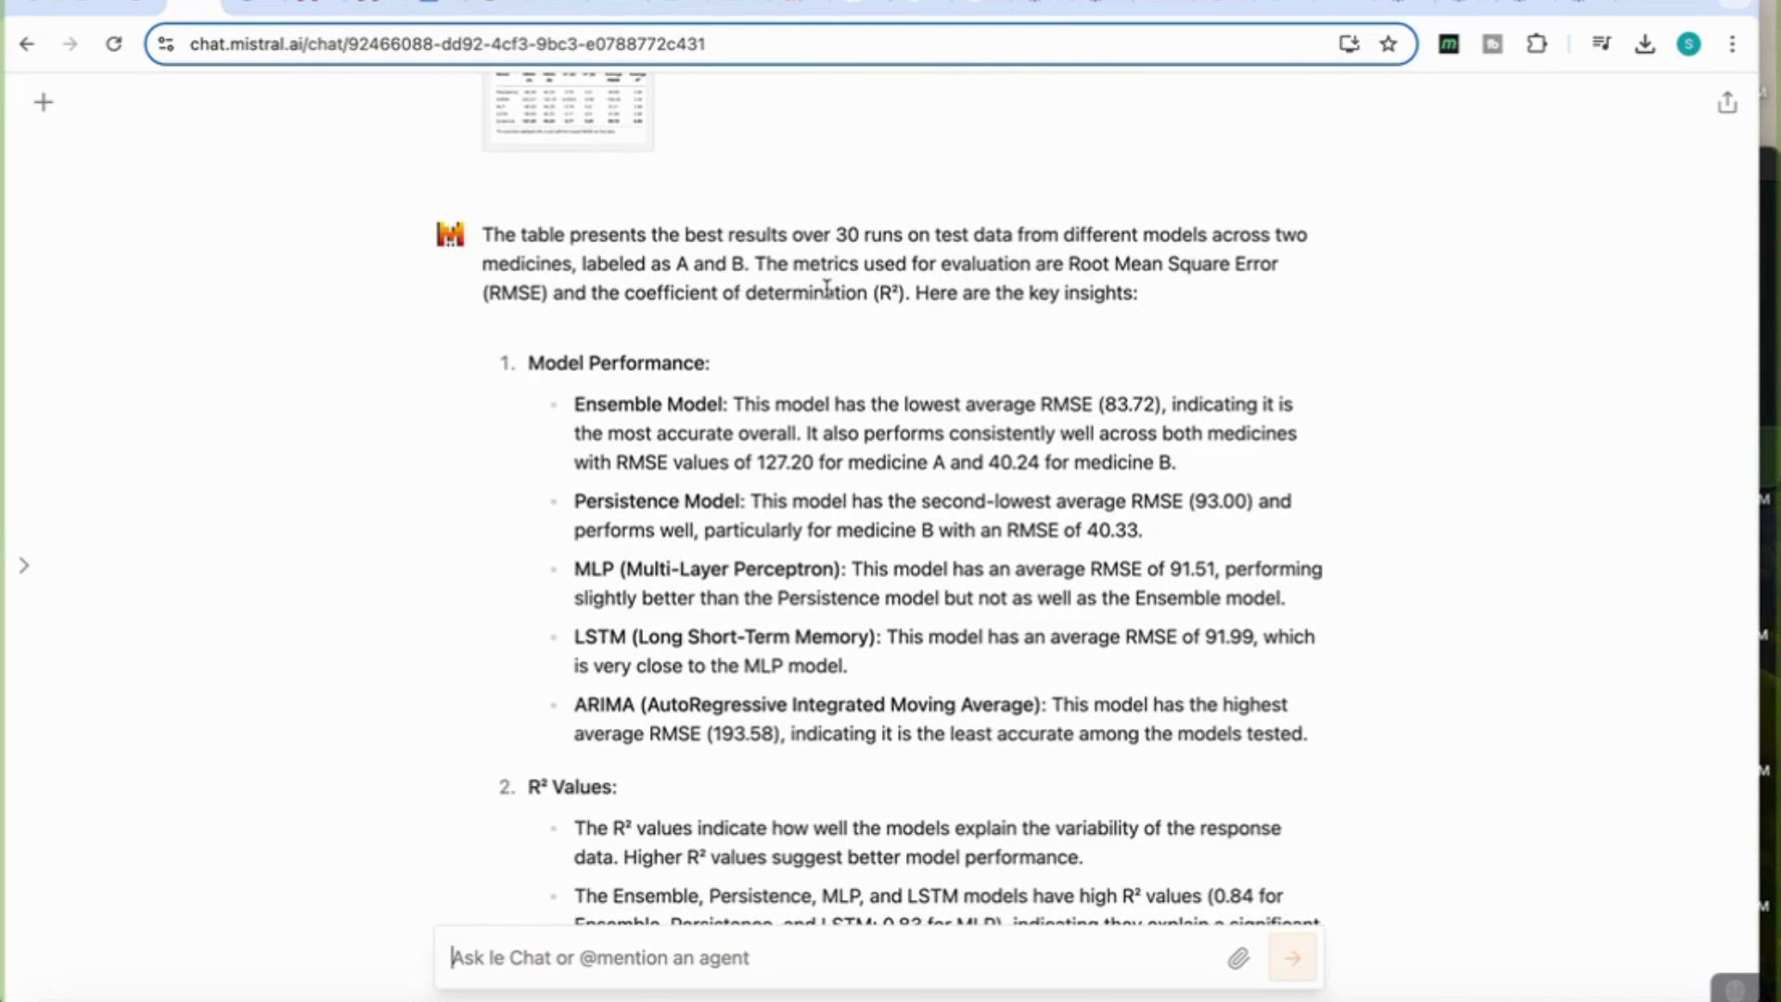
scroll(826, 289, "down", 1)
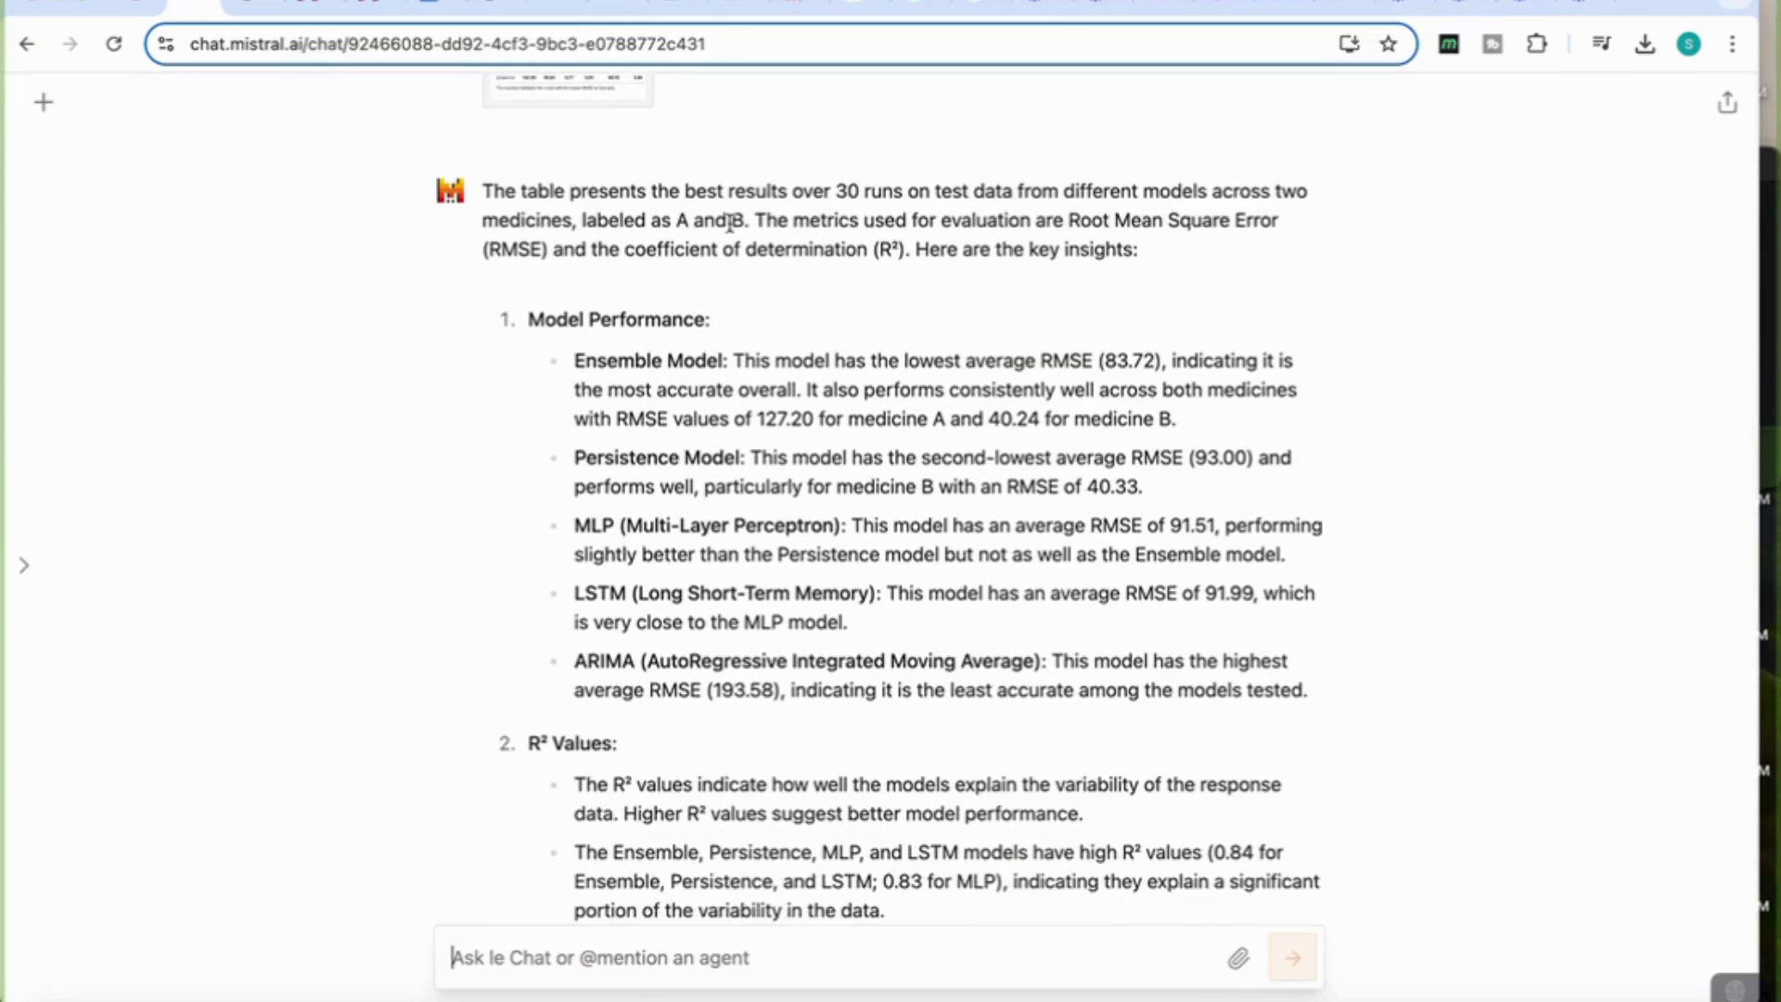
scroll(730, 222, "down", 1)
scroll(951, 233, "down", 1)
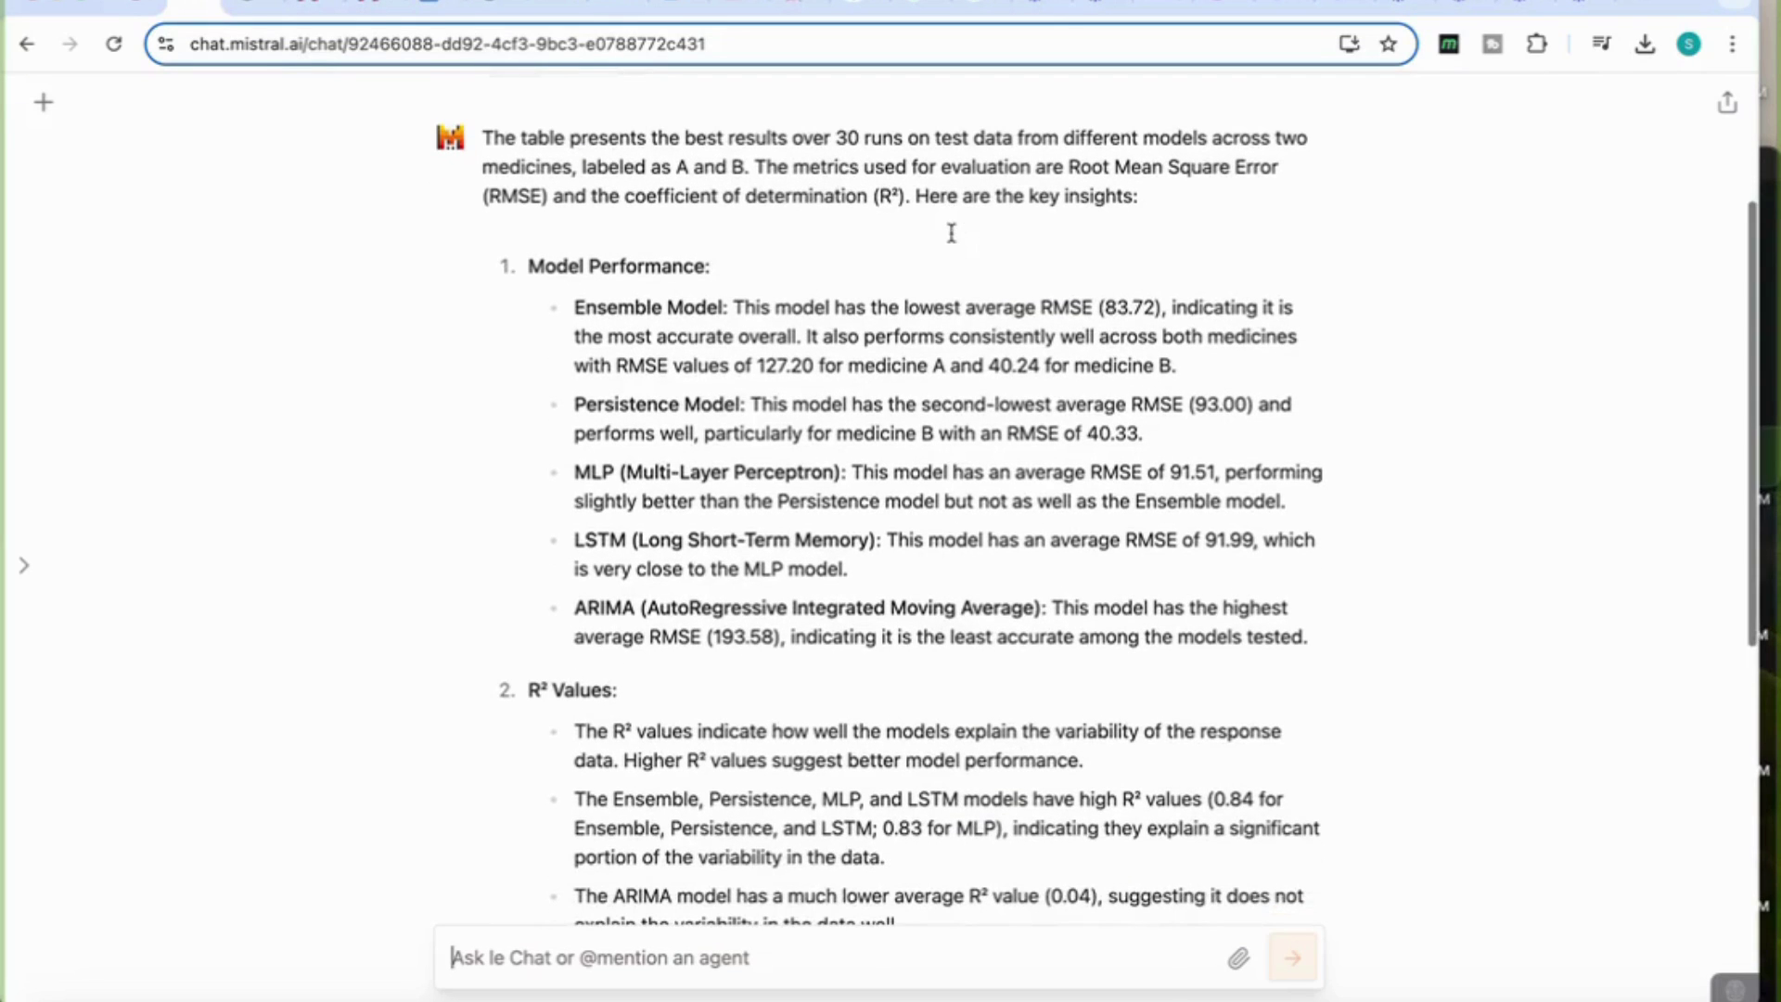
scroll(1157, 191, "up", 5)
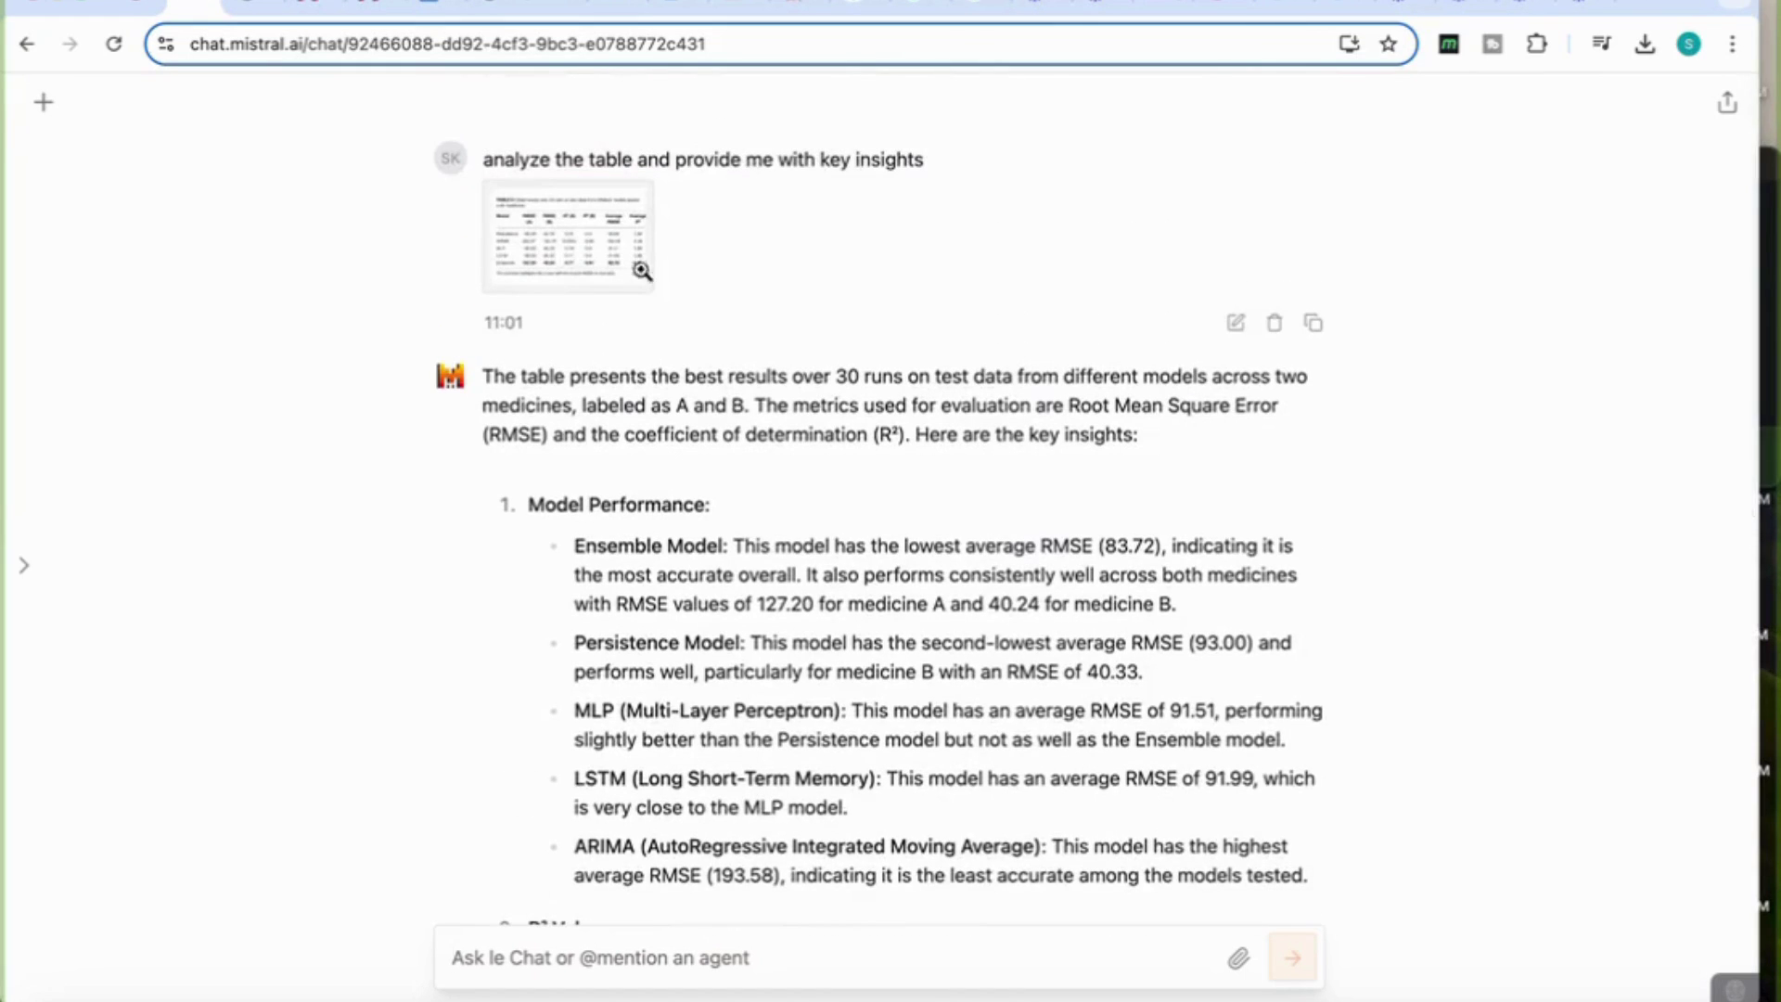
scroll(714, 445, "down", 3)
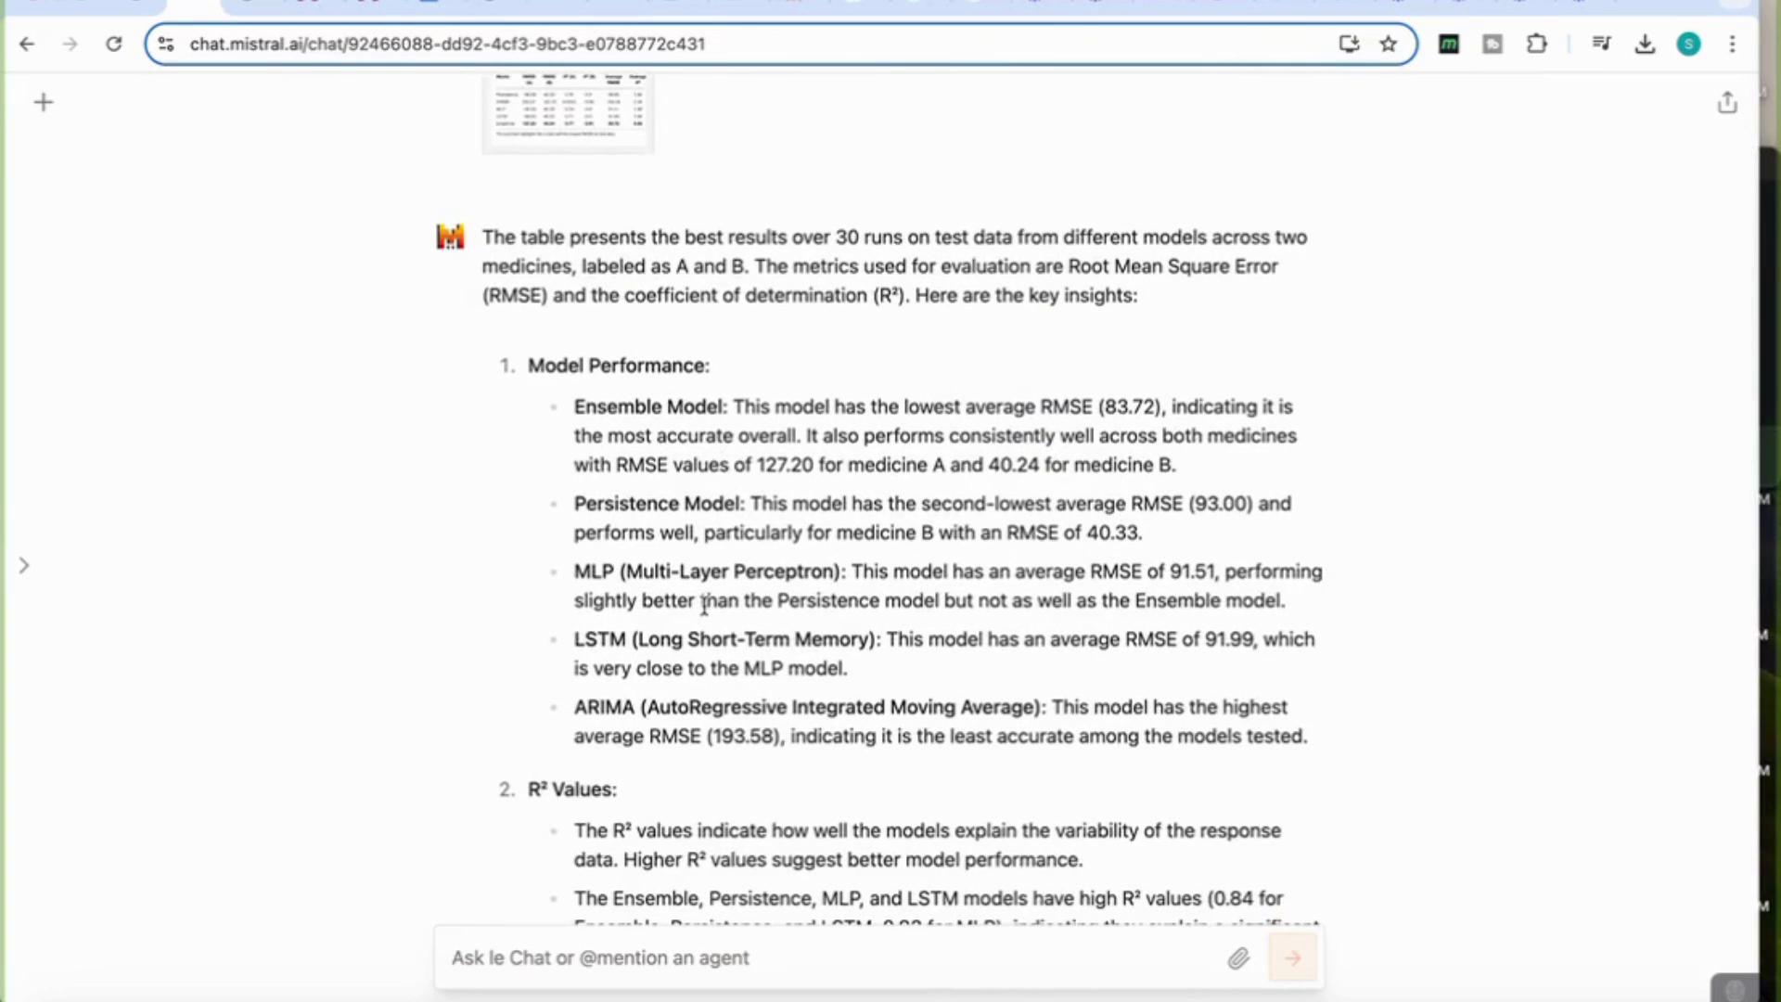
scroll(705, 604, "down", 12)
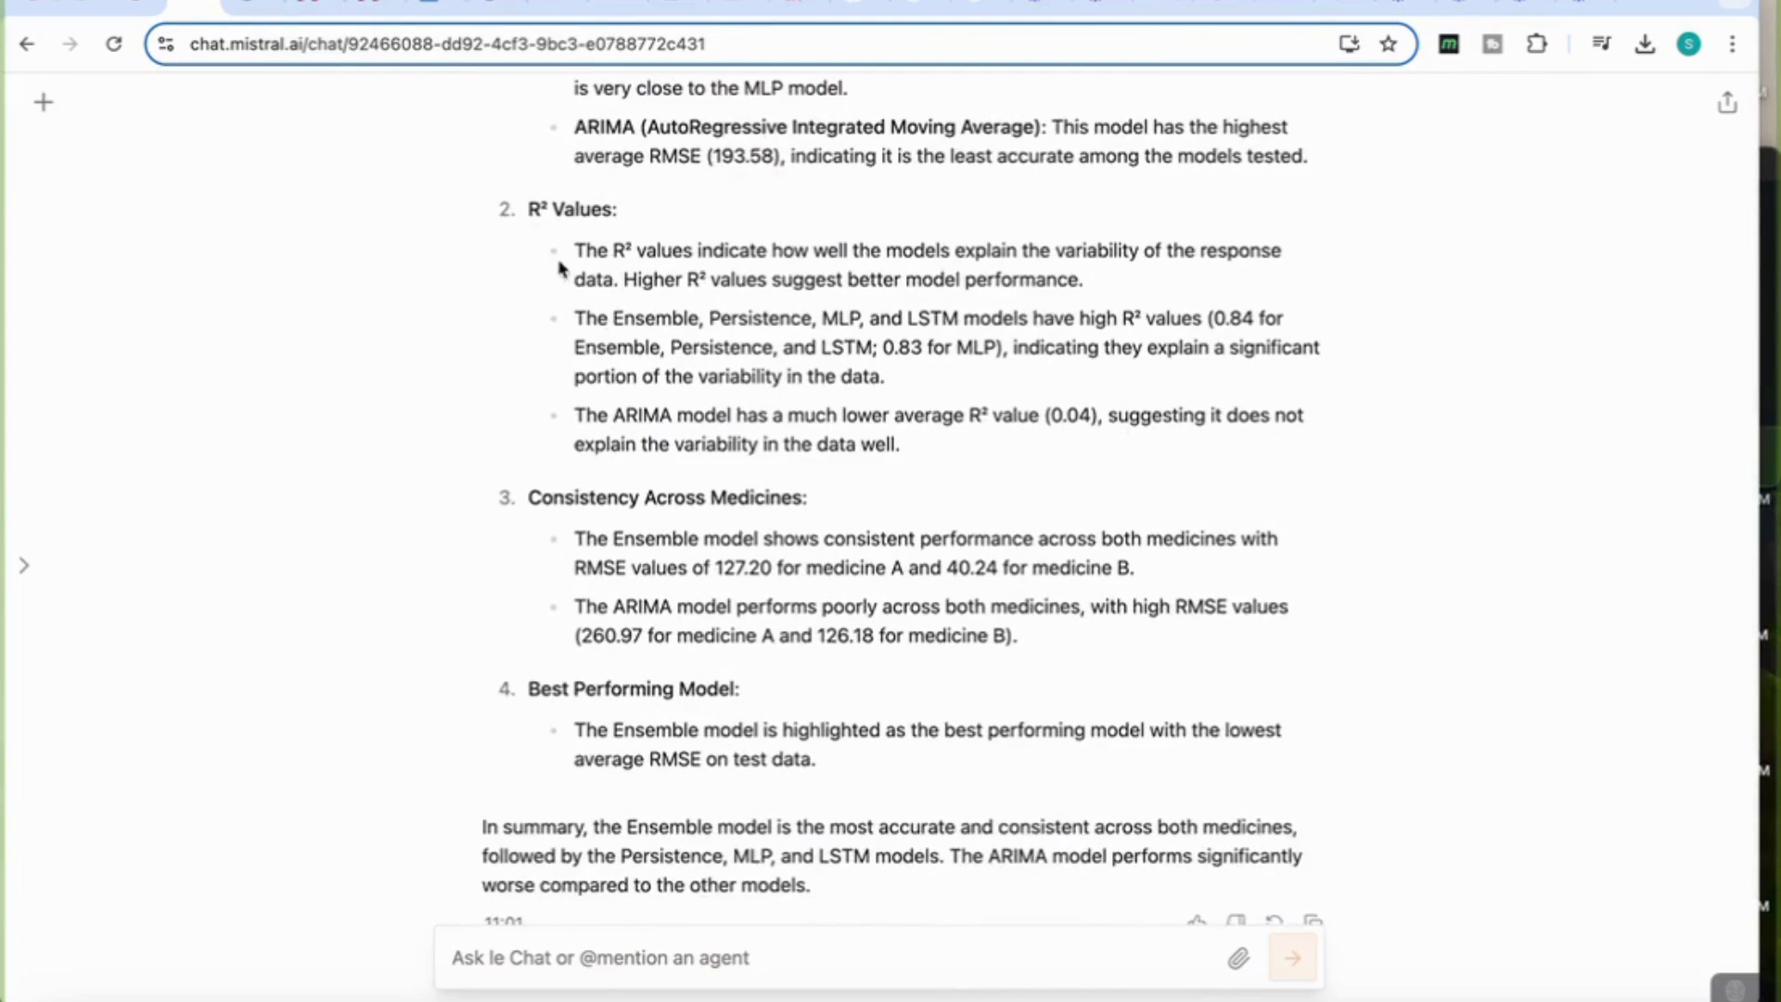
scroll(656, 412, "down", 1)
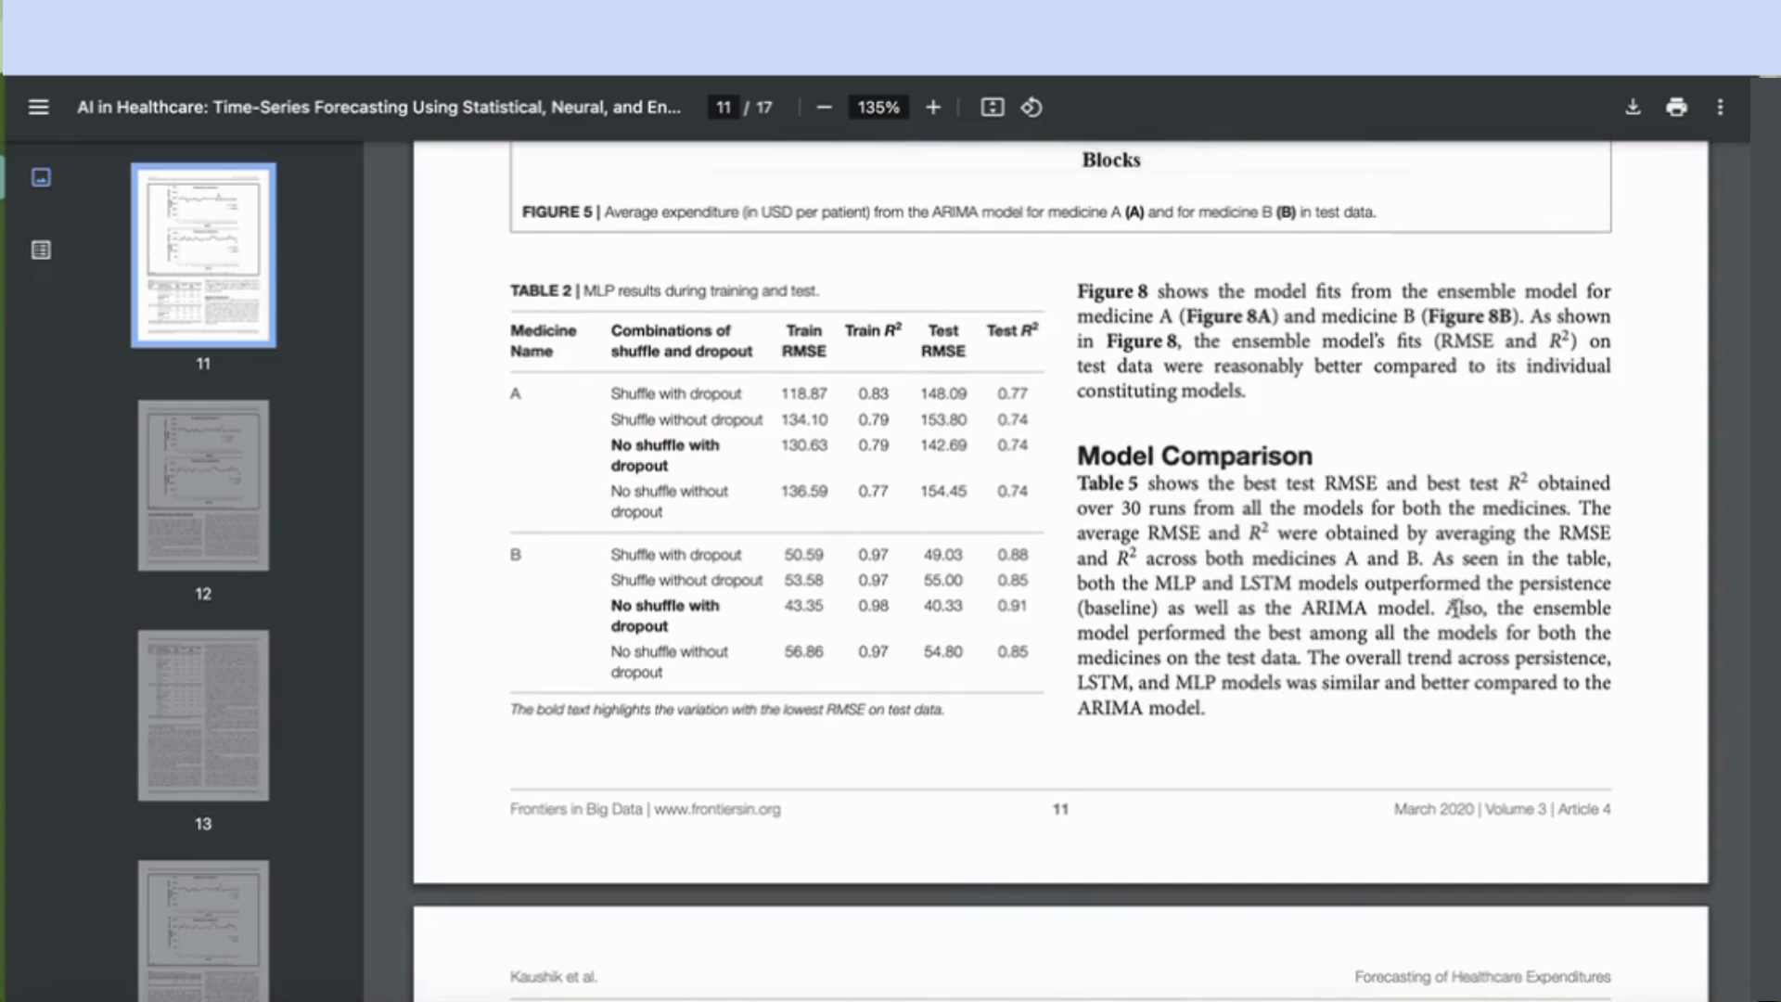
- Highlight "the ensemble model performed the best among all the models" in the PDF's Model Comparison section and compare it with Le Chat's analysis
left_click_drag(1495, 607, 1497, 634)
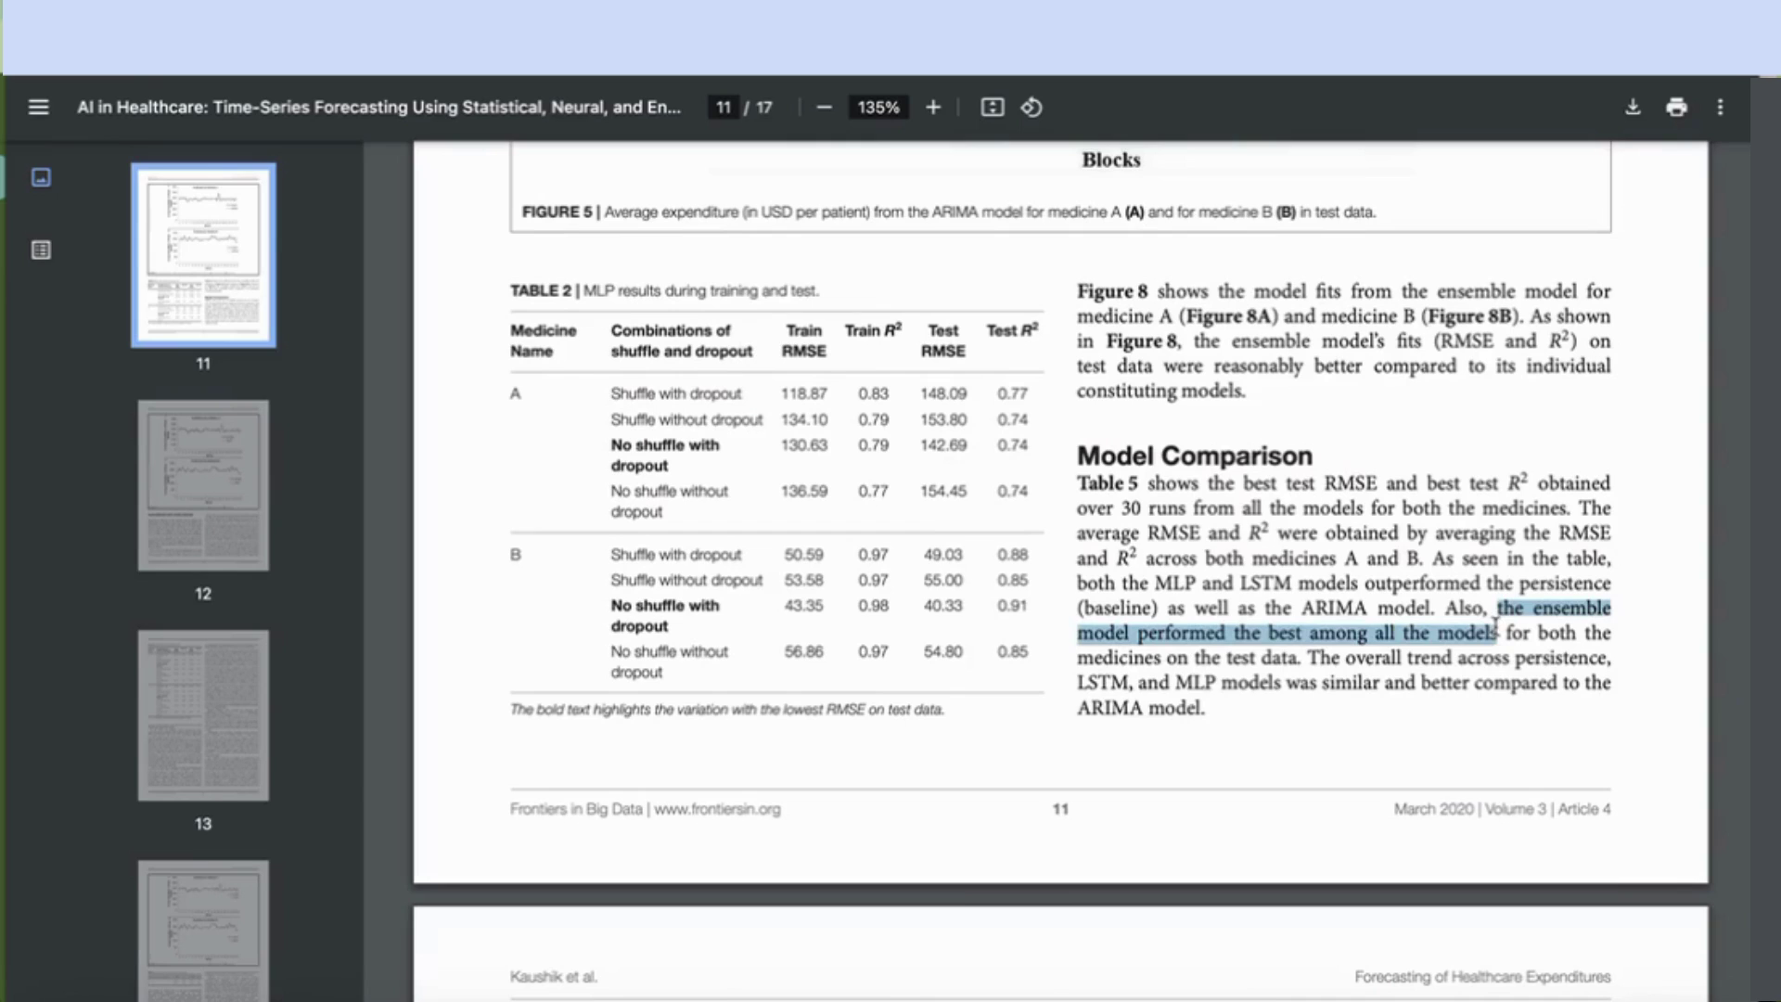
left_click(1297, 696)
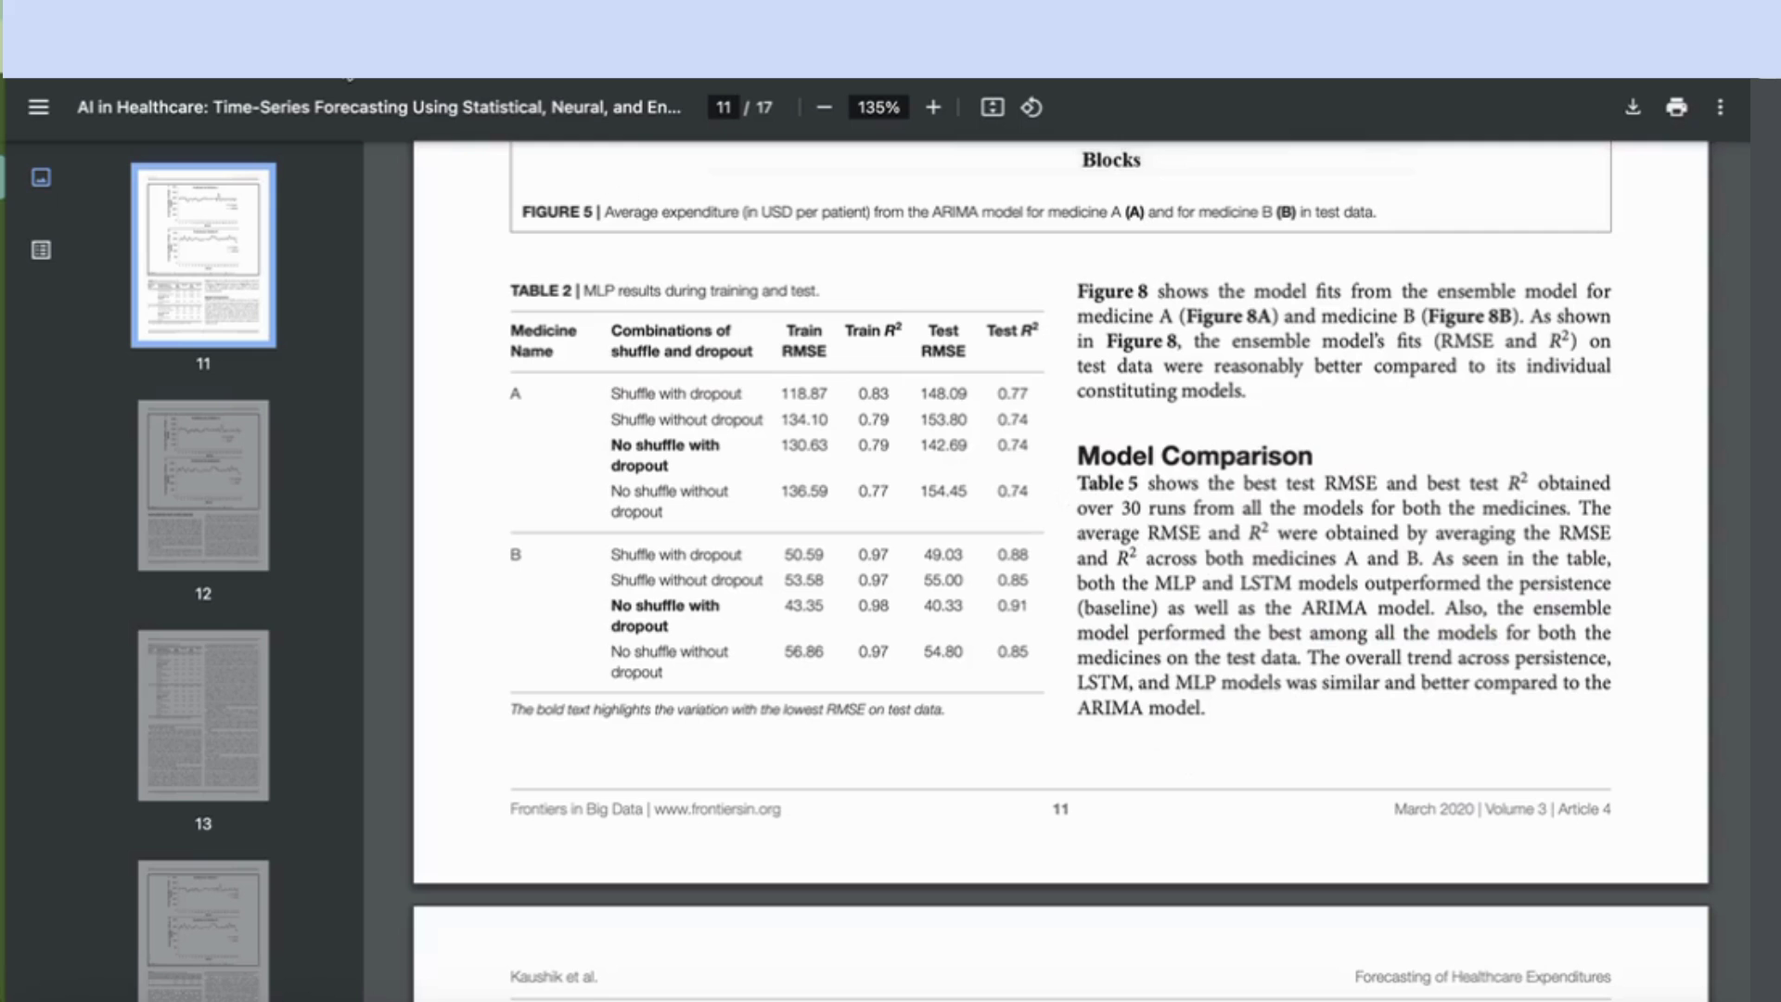
key("alt+Tab")
scroll(732, 458, "up", 1)
scroll(732, 458, "up", 5)
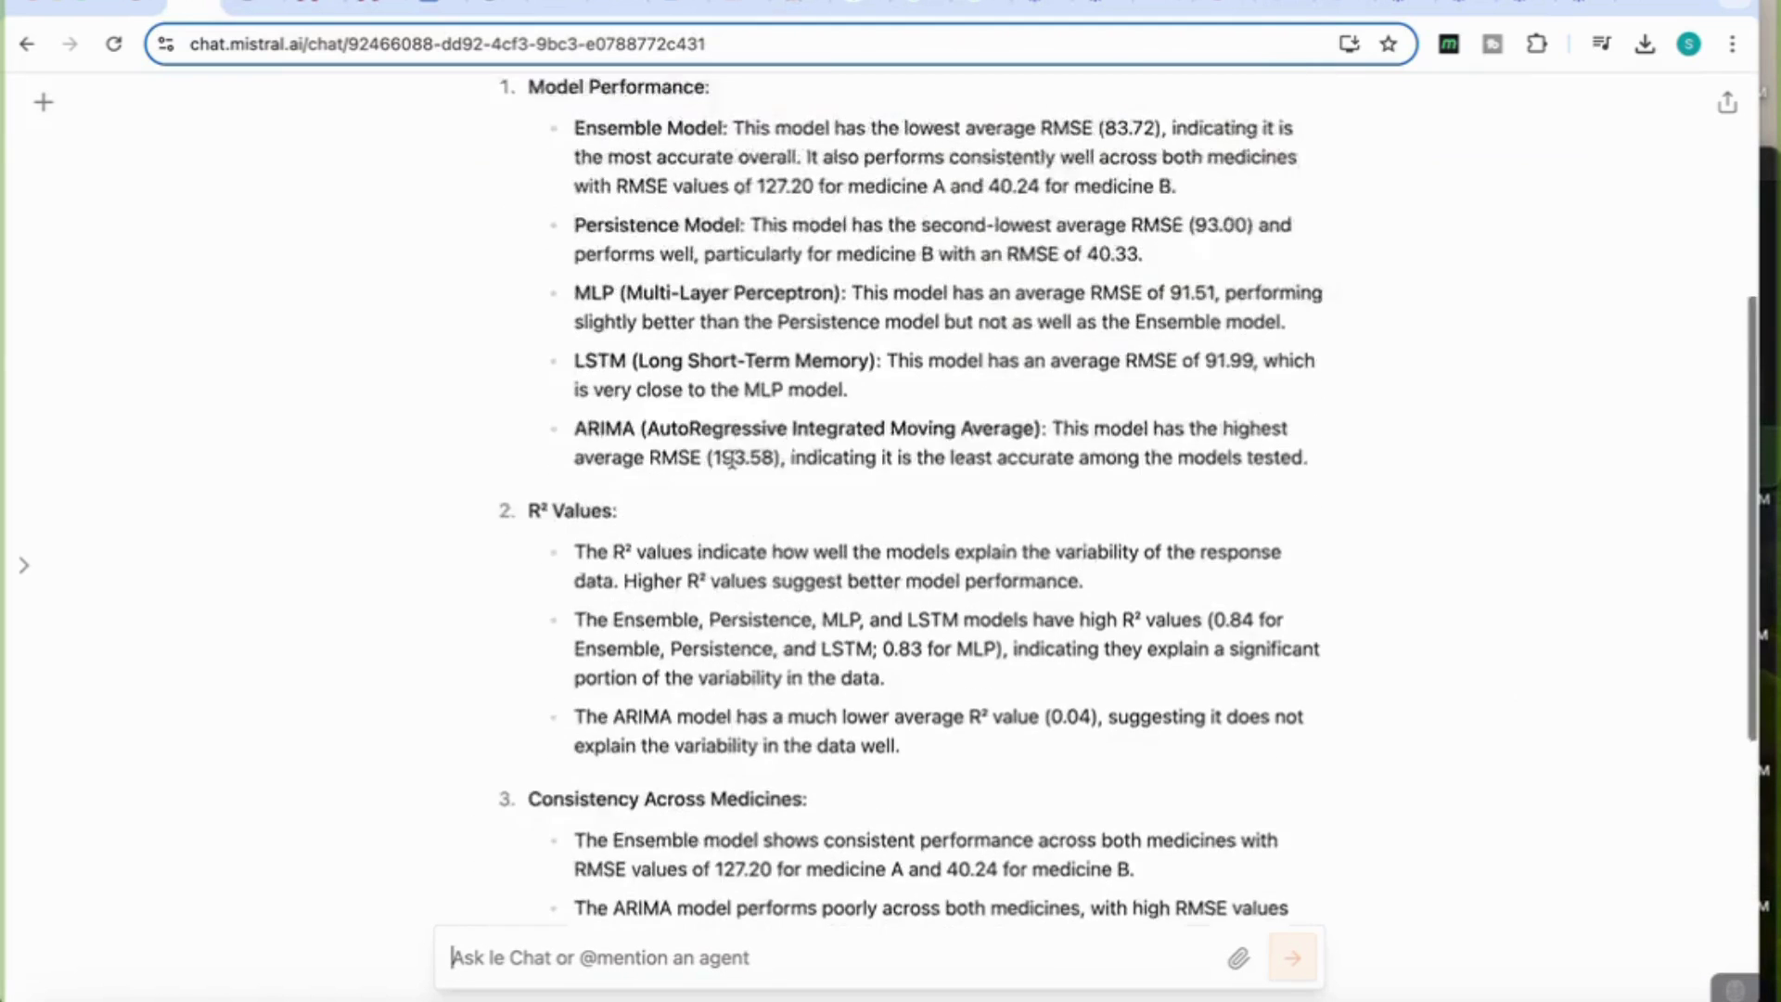